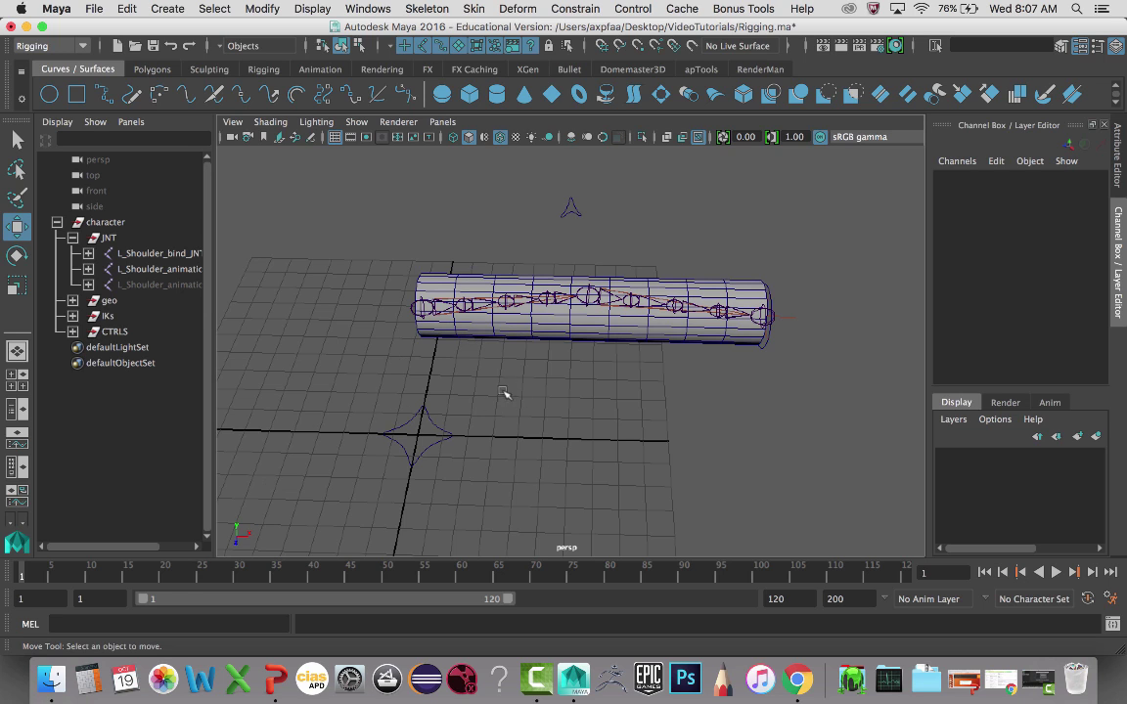
Bind the L_geo_arm cylinder to the L_Shoulder_bind_JNT joint chain with Bind Skin
left_click(555, 335)
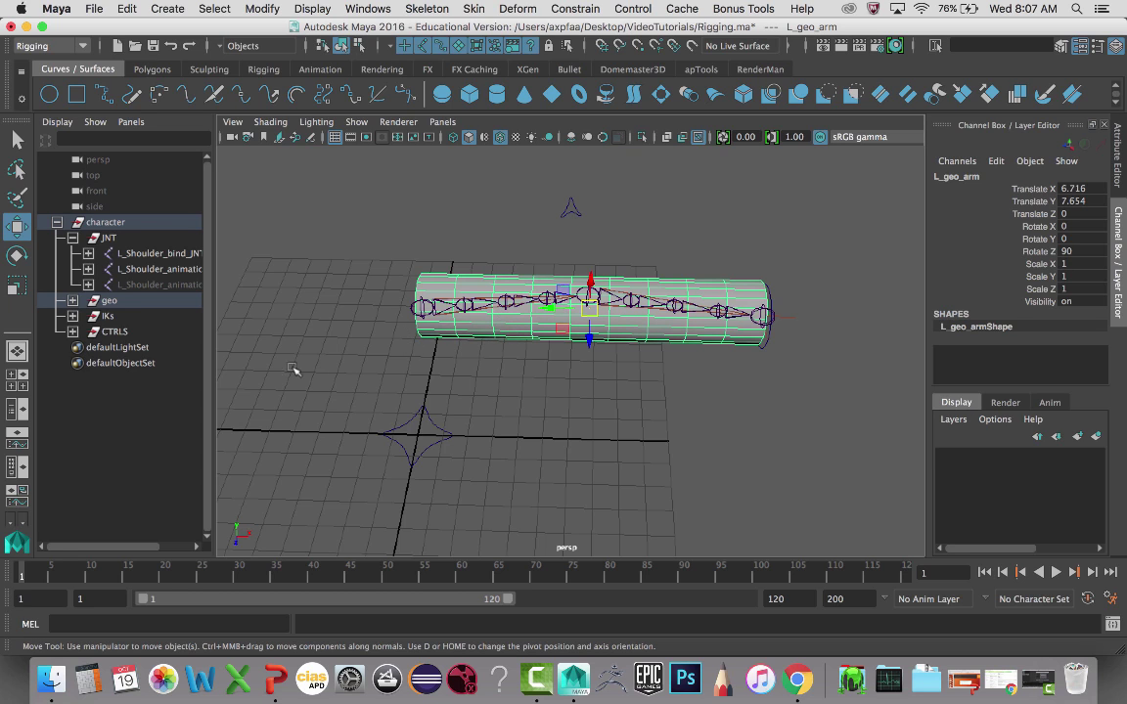
left_click(162, 253)
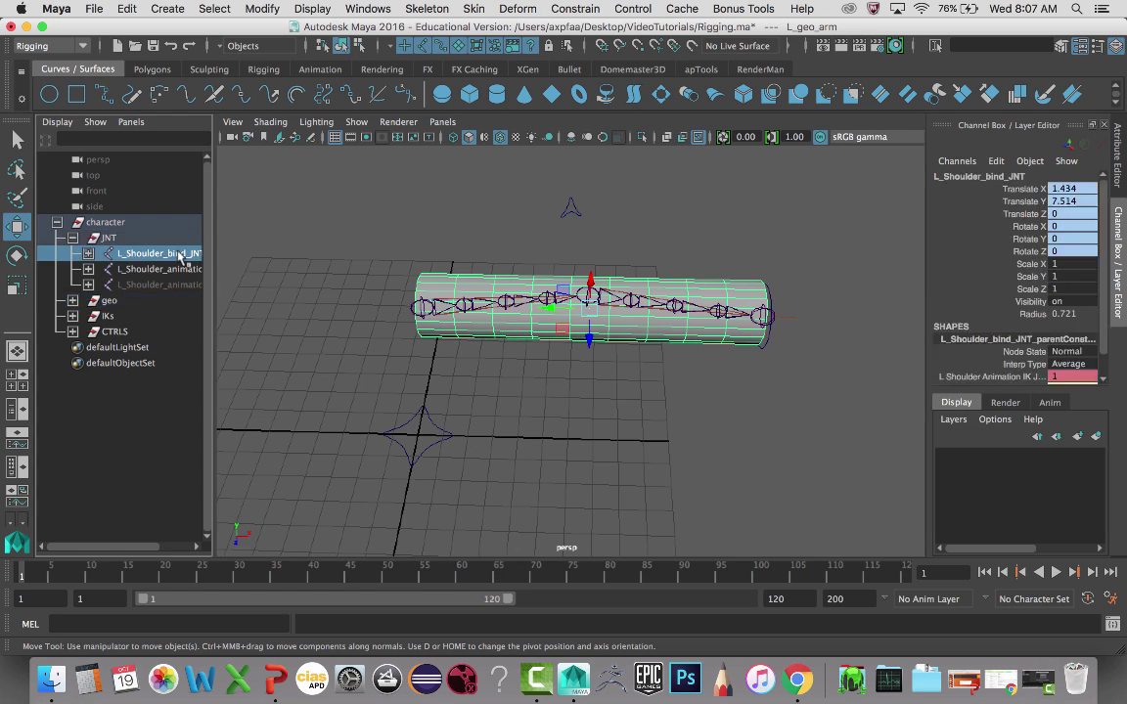
left_click(88, 254, "shift")
left_click(88, 253)
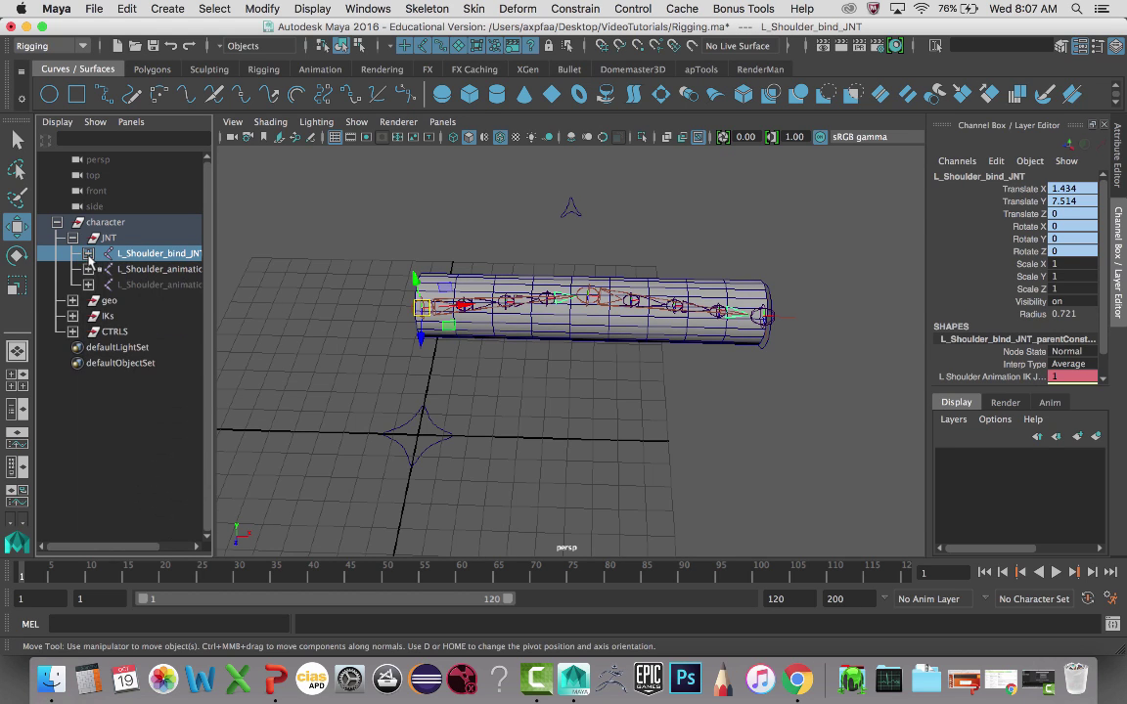
left_click(479, 280)
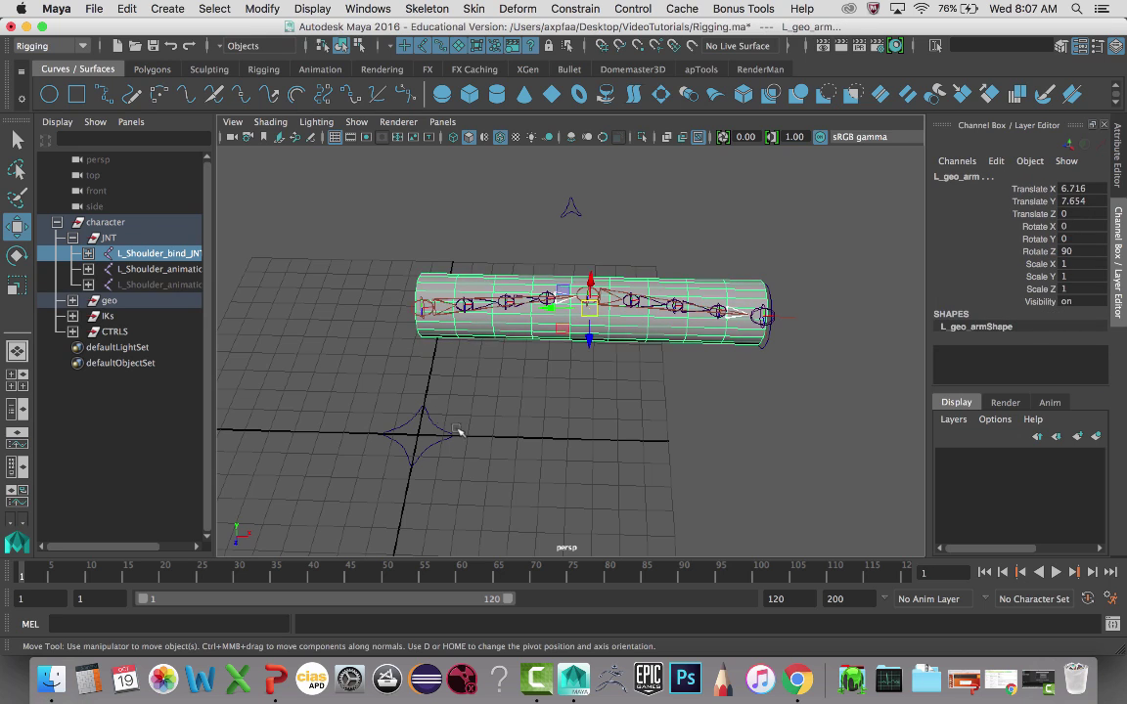
left_click(473, 9)
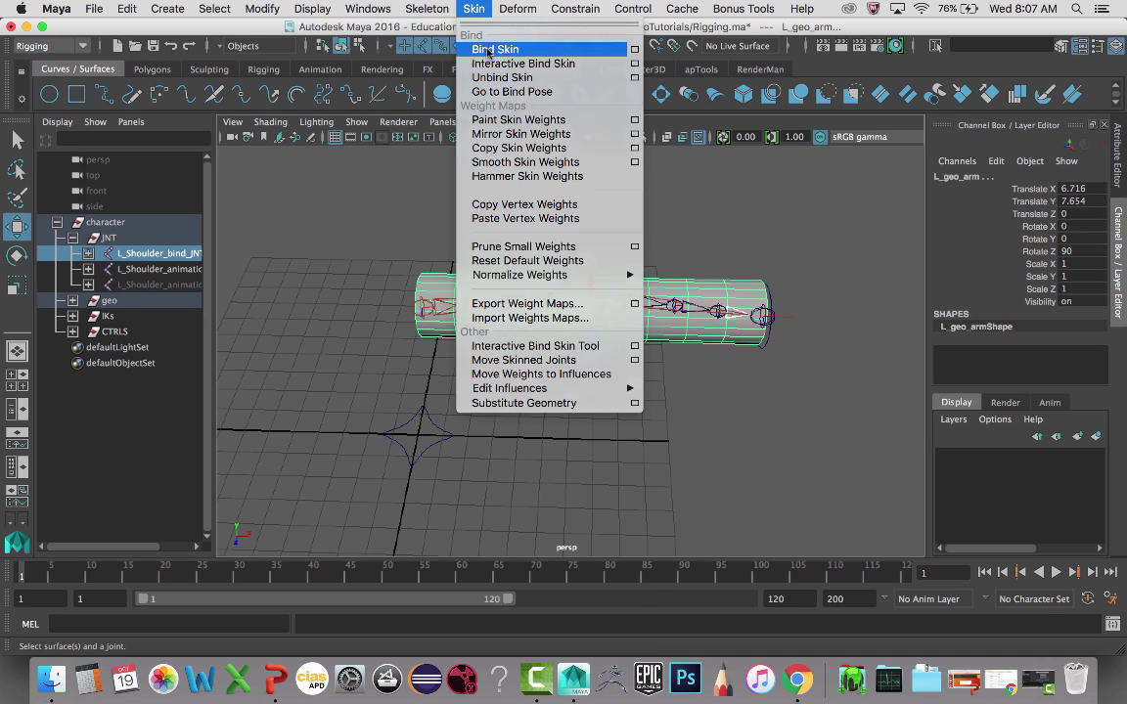
left_click(488, 51)
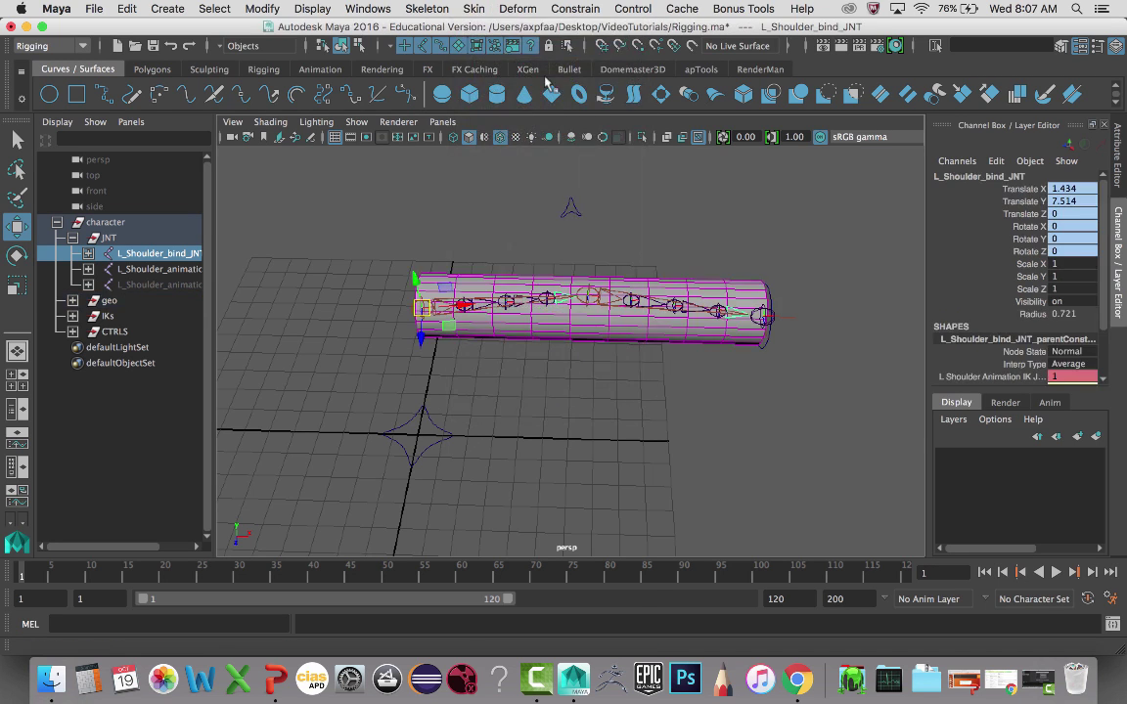
Try moving the L_wrist_IK_ctrl control to test the arm's skin deformation, and undo the move
left_click(767, 319)
left_click_drag(769, 345, 590, 428, "alt")
key("q")
left_click(766, 382)
key("w")
key("ctrl+z")
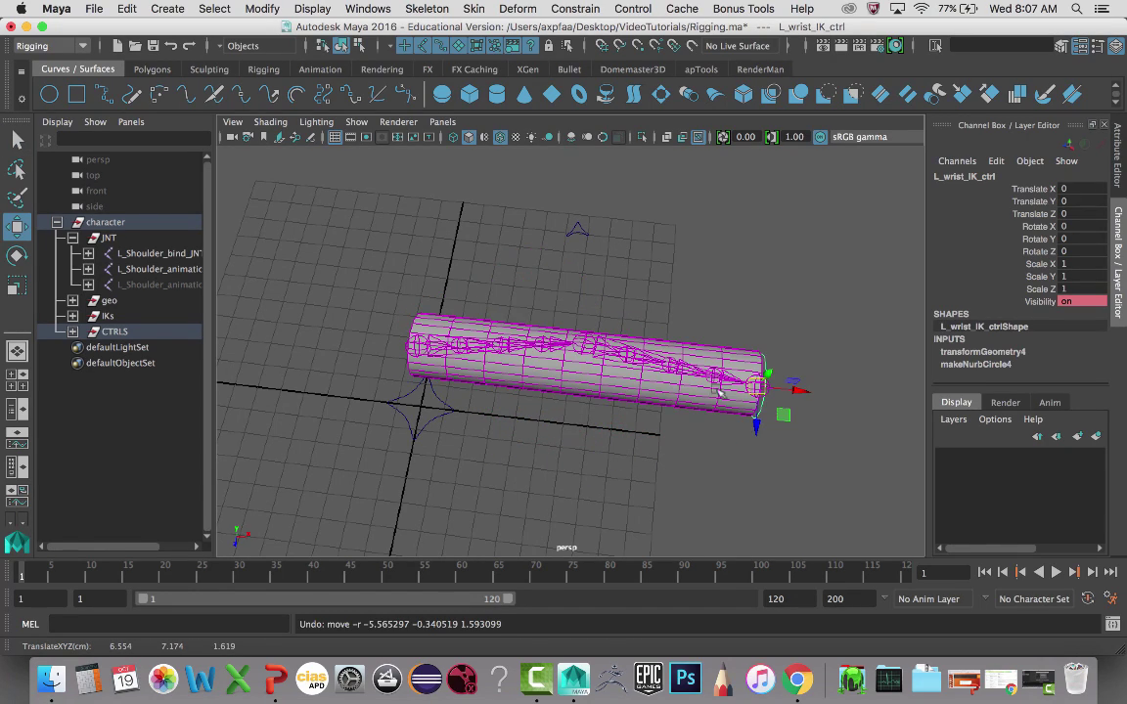
Try moving the L_elbow_IK_ctrl control down toward the arm to test the elbow, undoing each move
left_click_drag(547, 209, 594, 322)
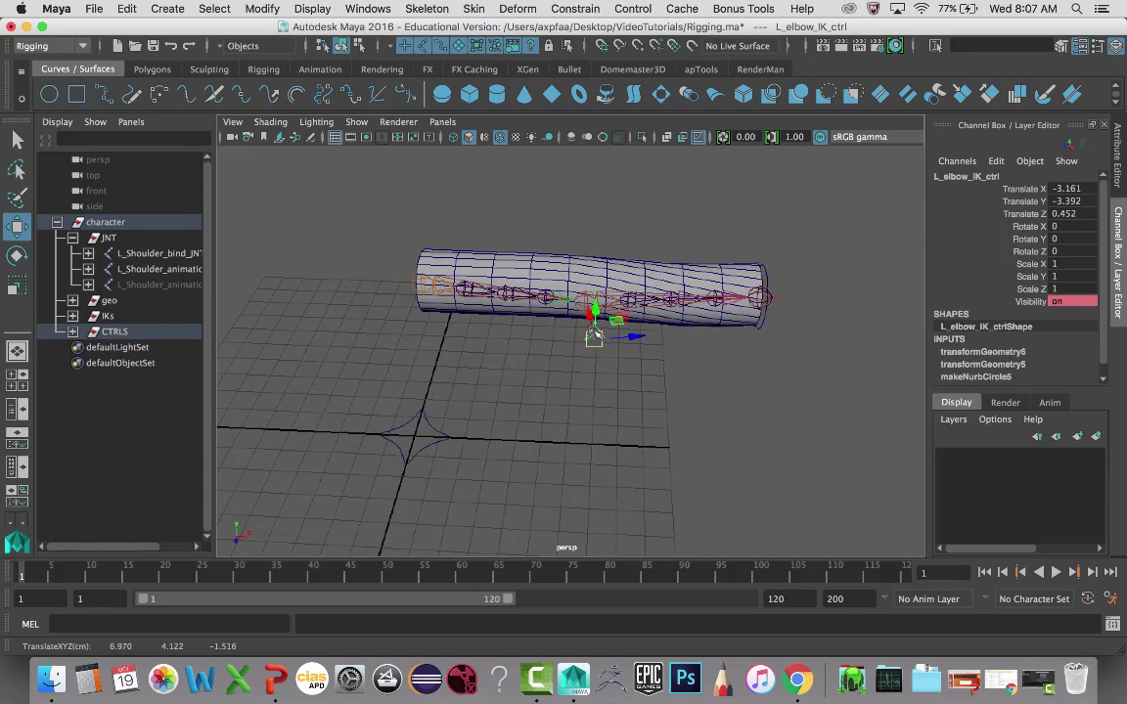
key("ctrl+z")
left_click_drag(631, 358, 750, 368, "alt")
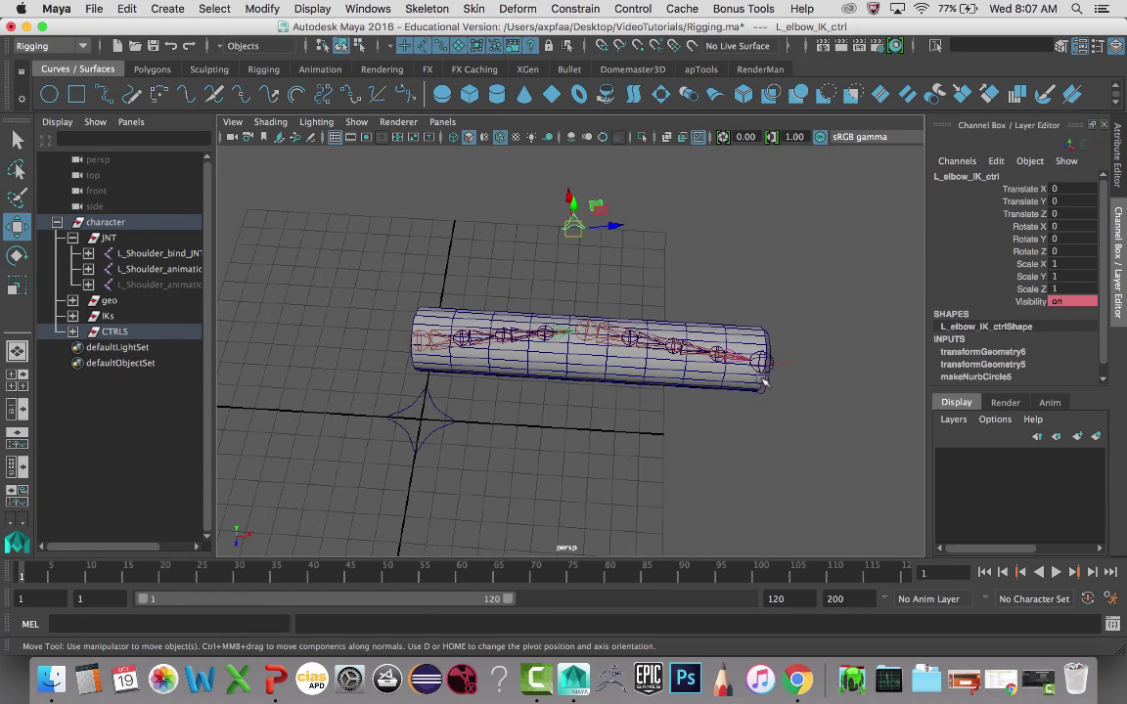
left_click_drag(573, 226, 559, 360)
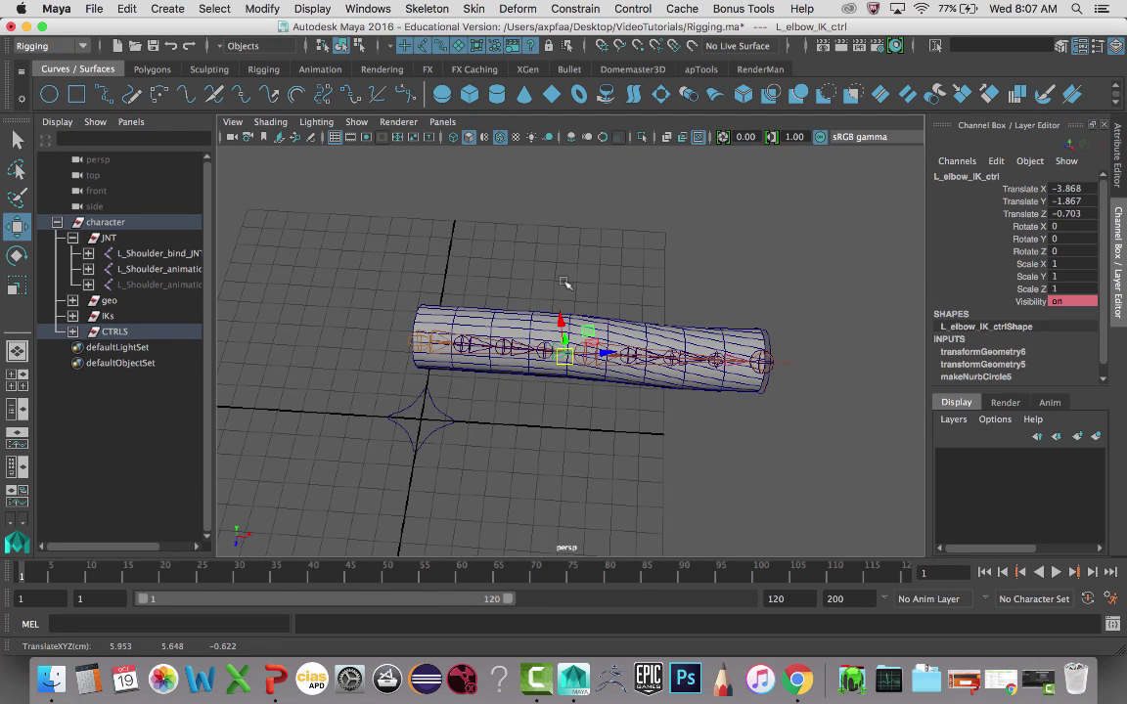
key("ctrl+z")
left_click_drag(598, 311, 669, 313, "alt")
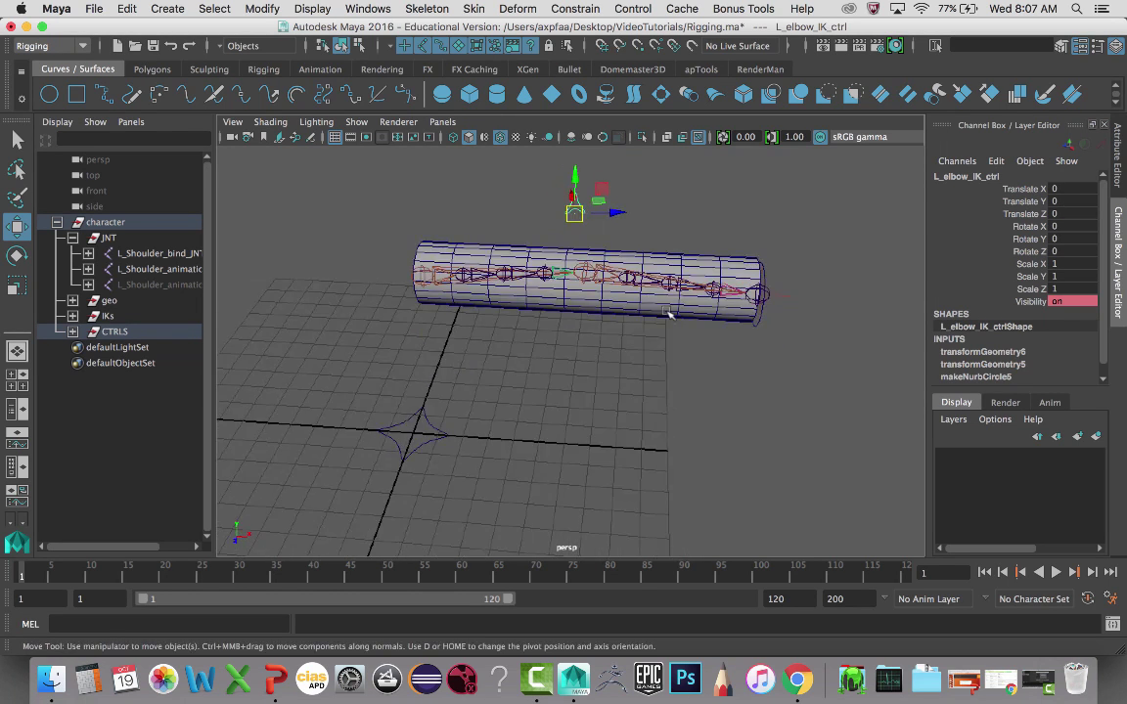
Set the L Arm IKFK Switch attribute of C_master_ctrl to FK
left_click_drag(752, 337, 754, 322, "alt")
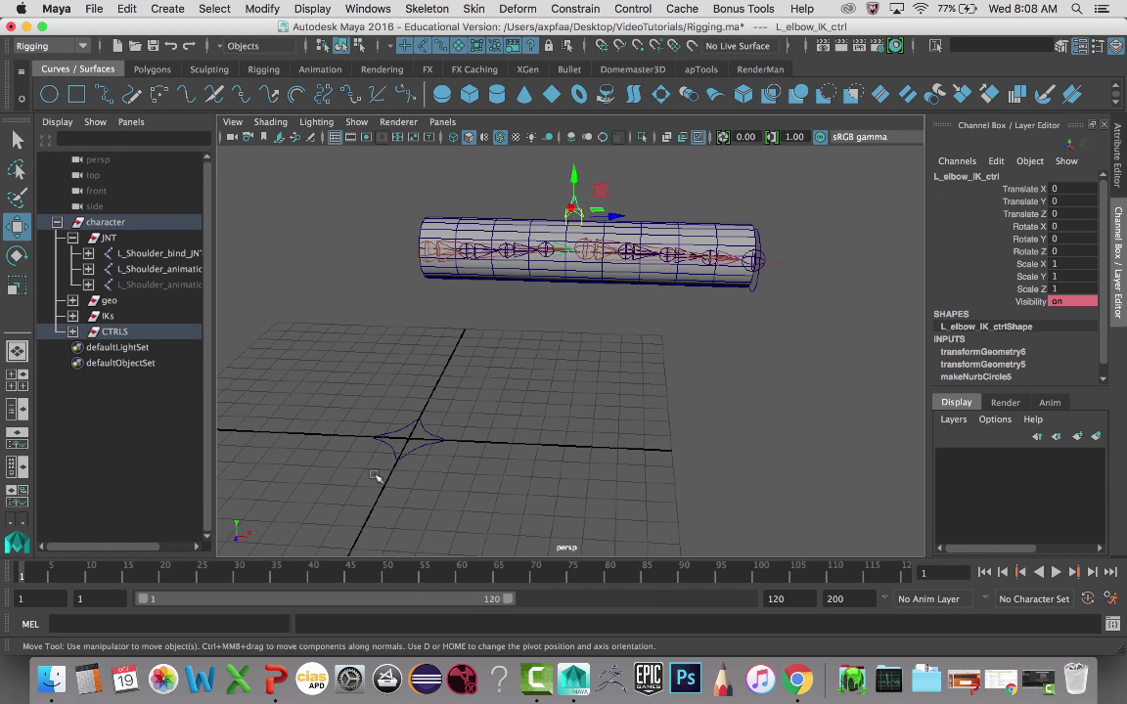
left_click_drag(463, 408, 360, 422, "alt")
left_click(403, 435)
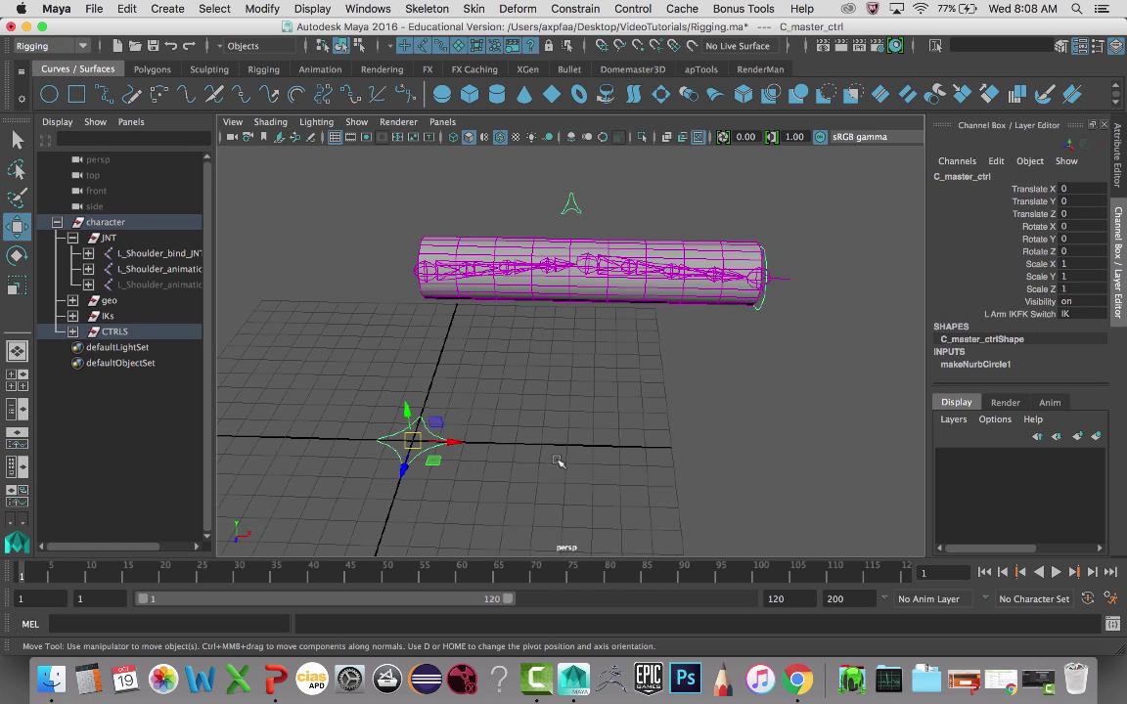
left_click(1065, 314)
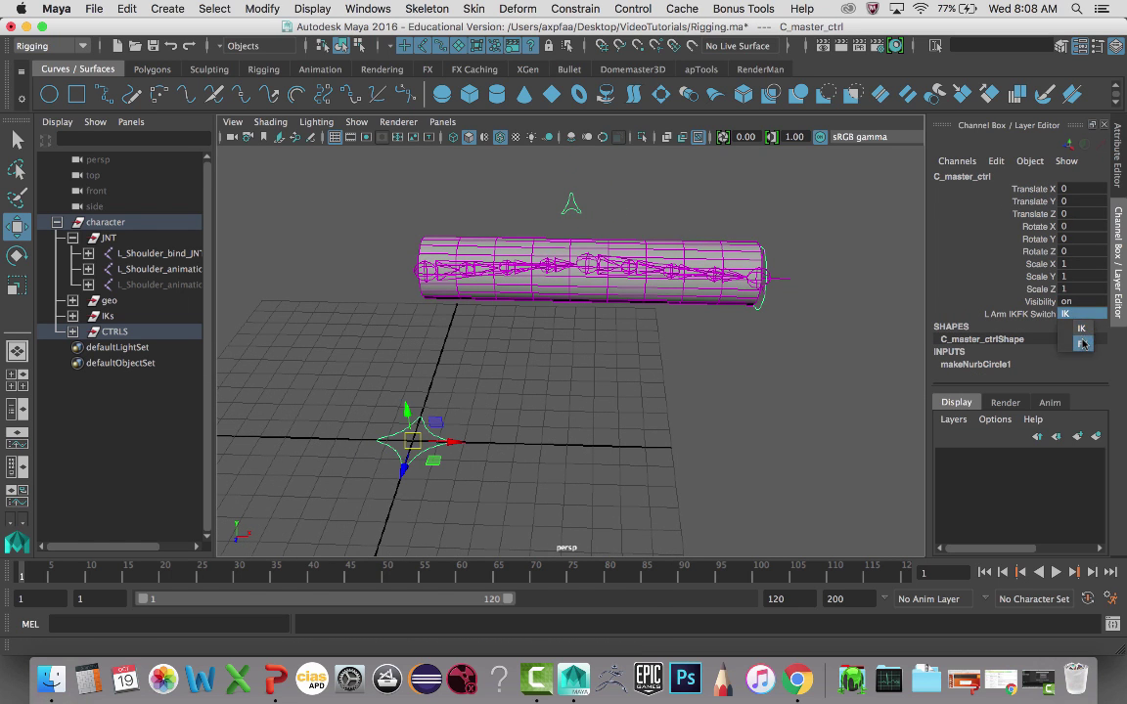
left_click(976, 311)
Try rotating the L_shoulder_ctrl FK control to test the skinned arm, and undo the rotation
left_click_drag(690, 295, 493, 370, "alt")
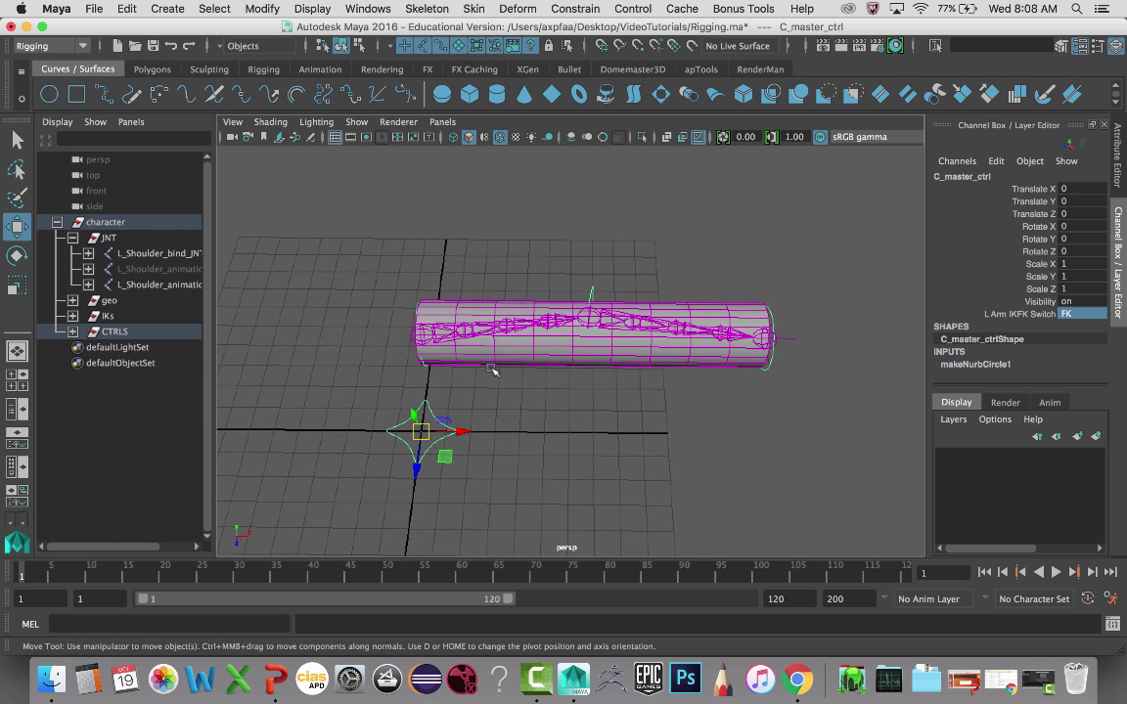
left_click(428, 370)
key("e")
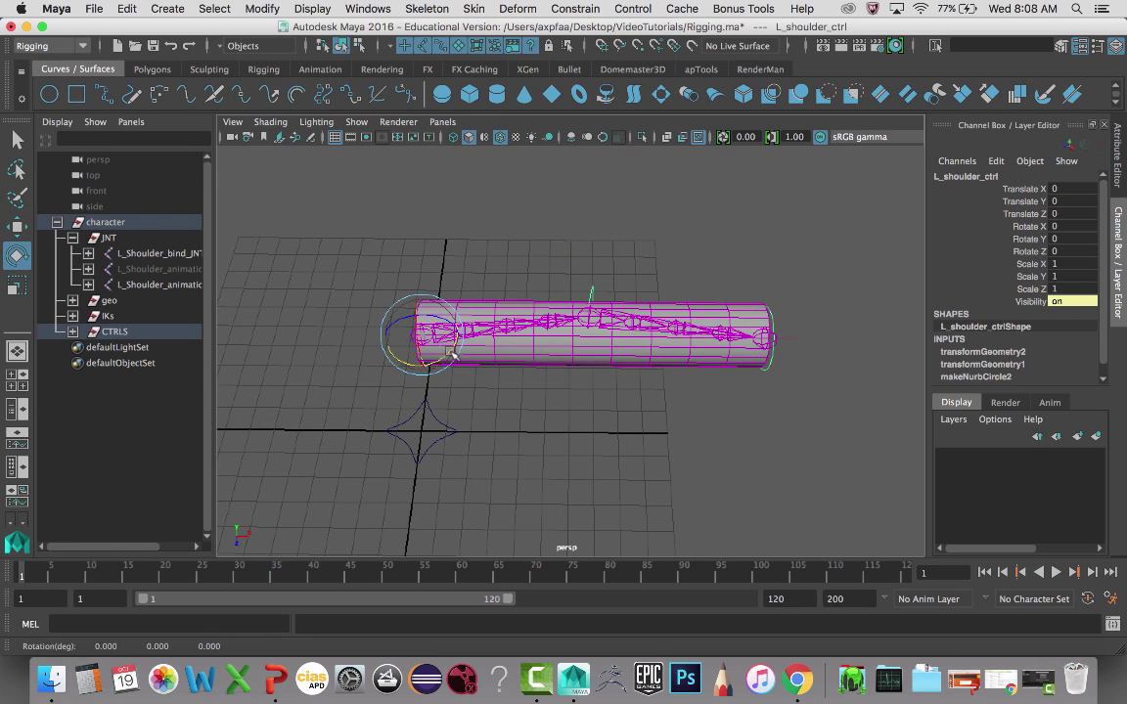
left_click_drag(452, 354, 436, 385)
key("z")
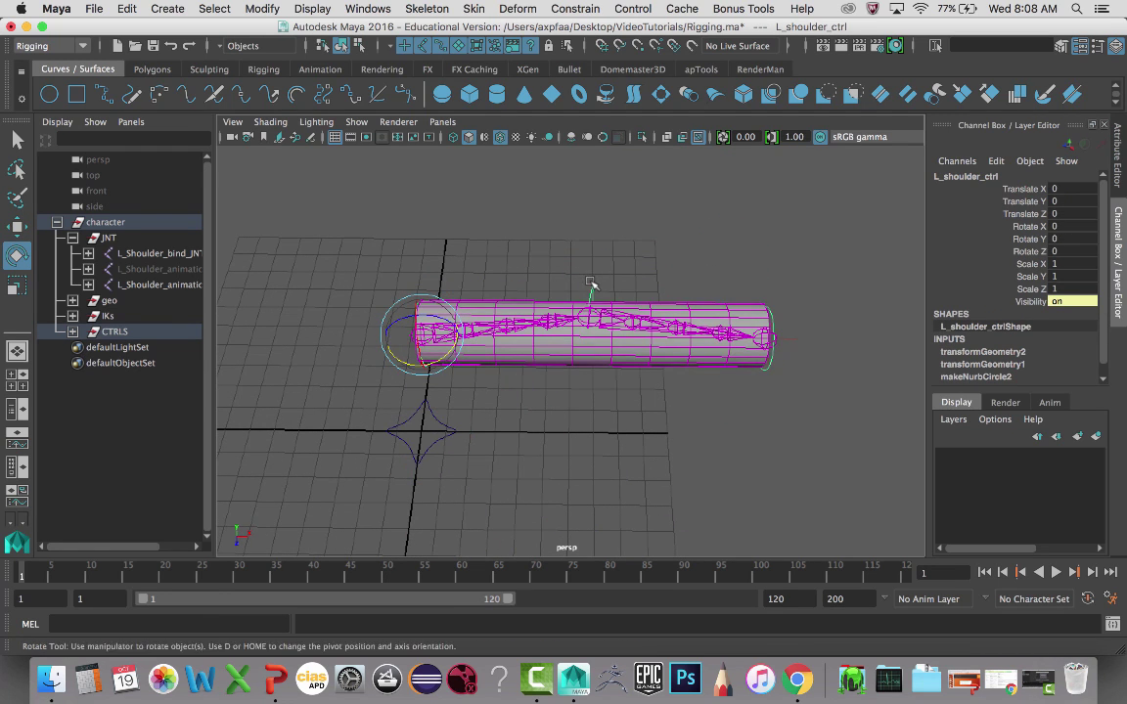
Try rotating the L_elbow_ctrl FK control about -74 degrees in Y, and undo the rotation
left_click(591, 286)
left_click(590, 295)
left_click_drag(536, 305, 539, 355)
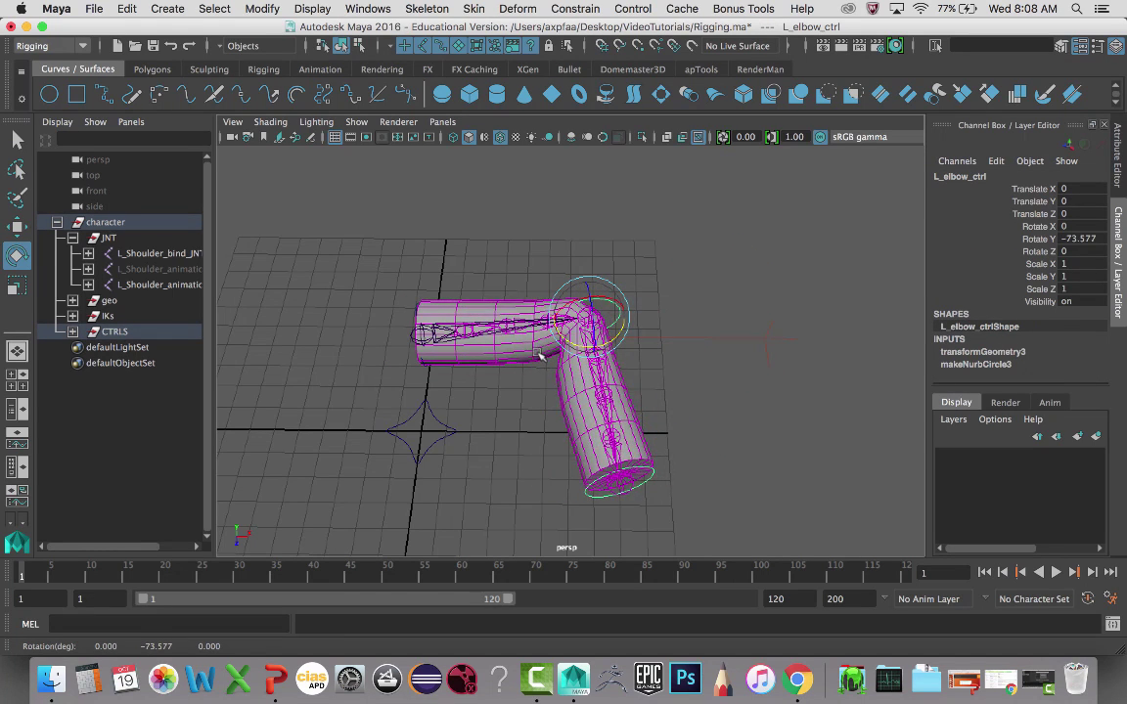
key("z")
Enlarge the L_shoulder_ctrl circle by scaling all its control vertices until it surrounds the arm geometry
scroll(455, 360, "up", 4)
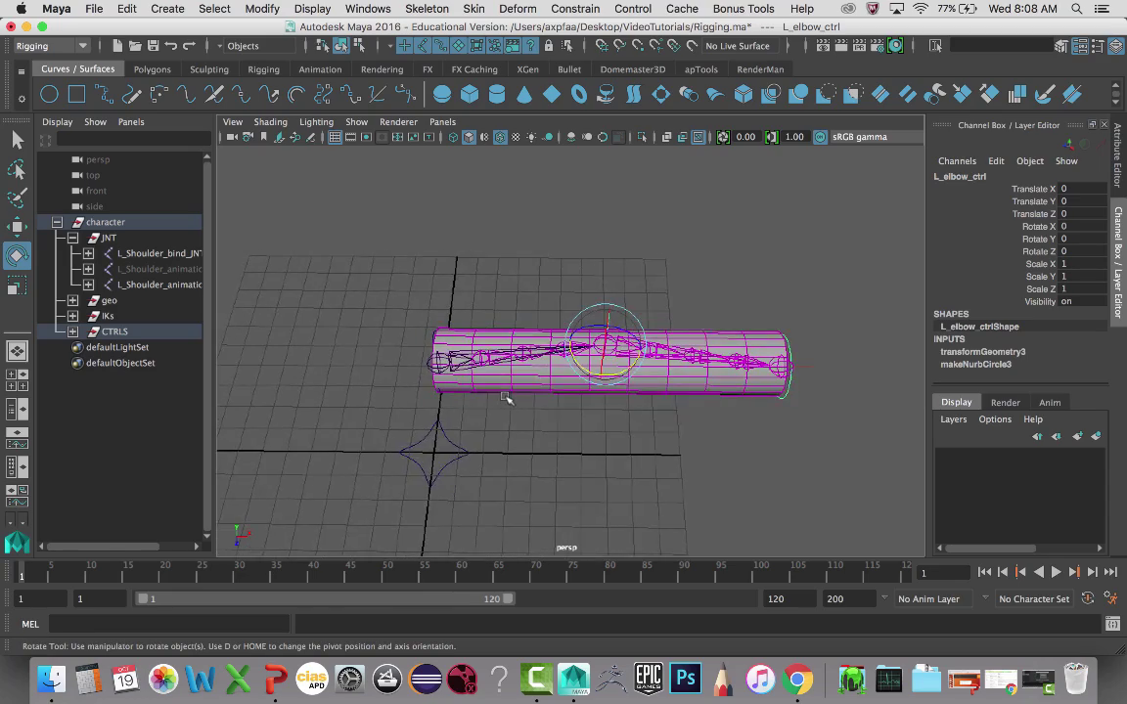
left_click_drag(547, 389, 448, 393, "alt")
left_click(541, 364)
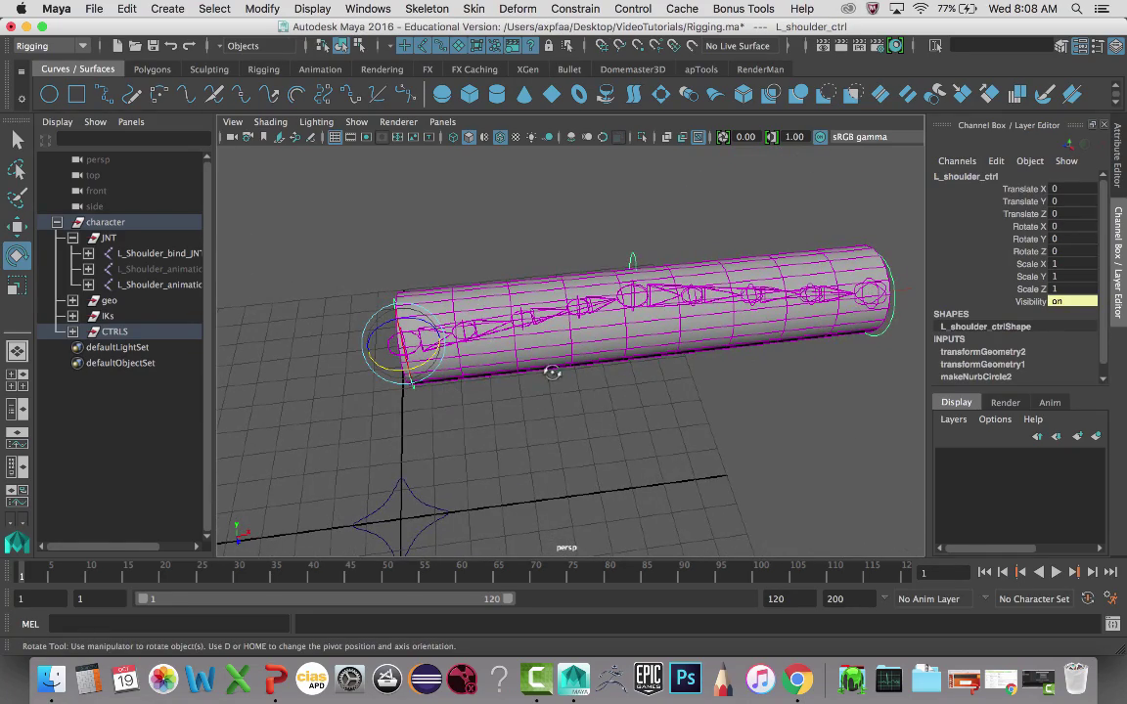
left_click_drag(553, 373, 483, 432, "alt")
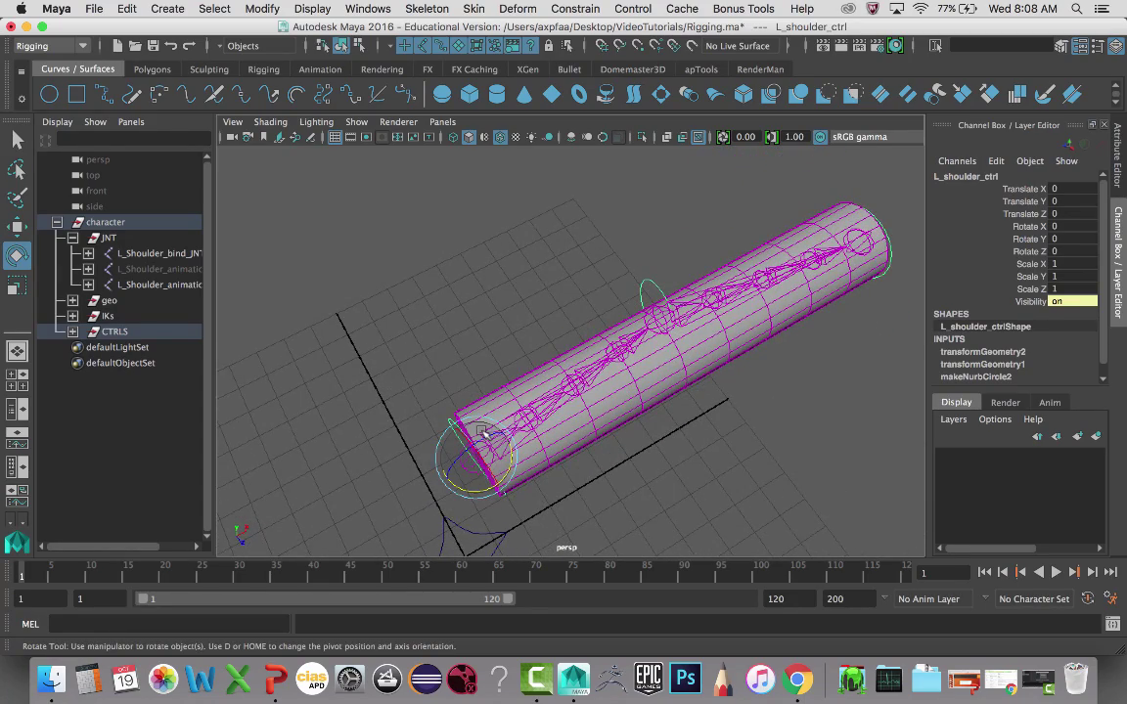
key("F8")
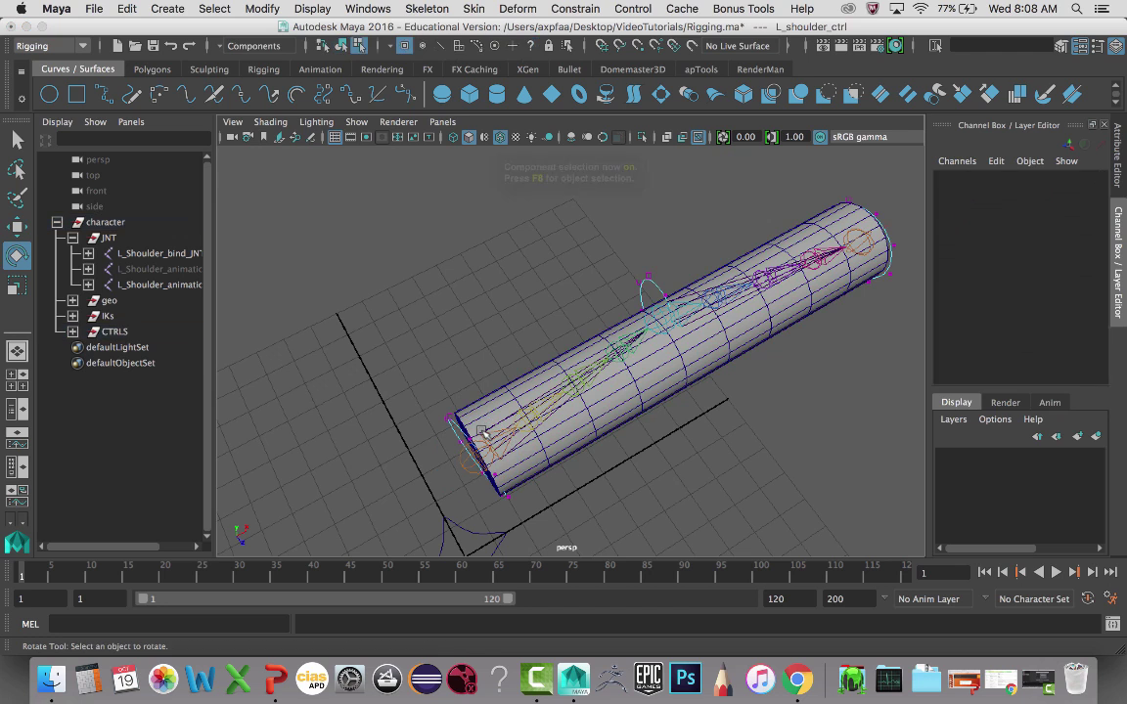
left_click_drag(558, 562, 556, 560)
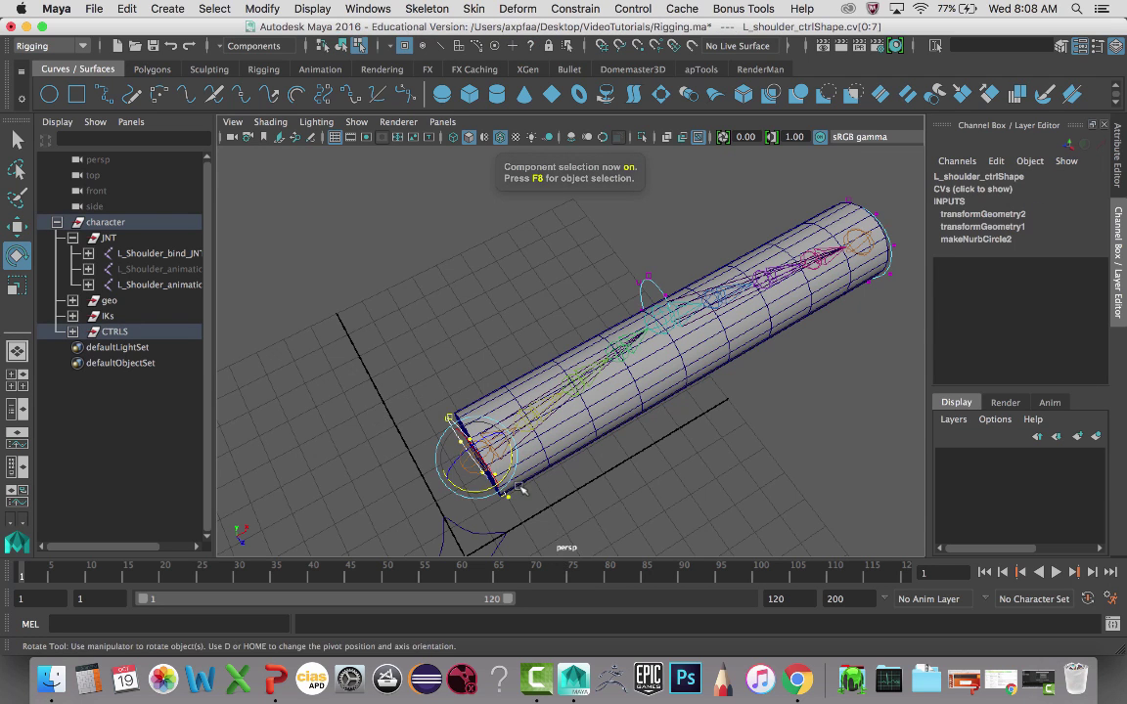
left_click_drag(464, 442, 571, 481, "alt")
key("r")
left_click_drag(579, 423, 520, 415)
Scale up all control vertices of the L_elbow_ctrl circle so it surrounds the arm at the elbow
left_click_drag(583, 191, 794, 360)
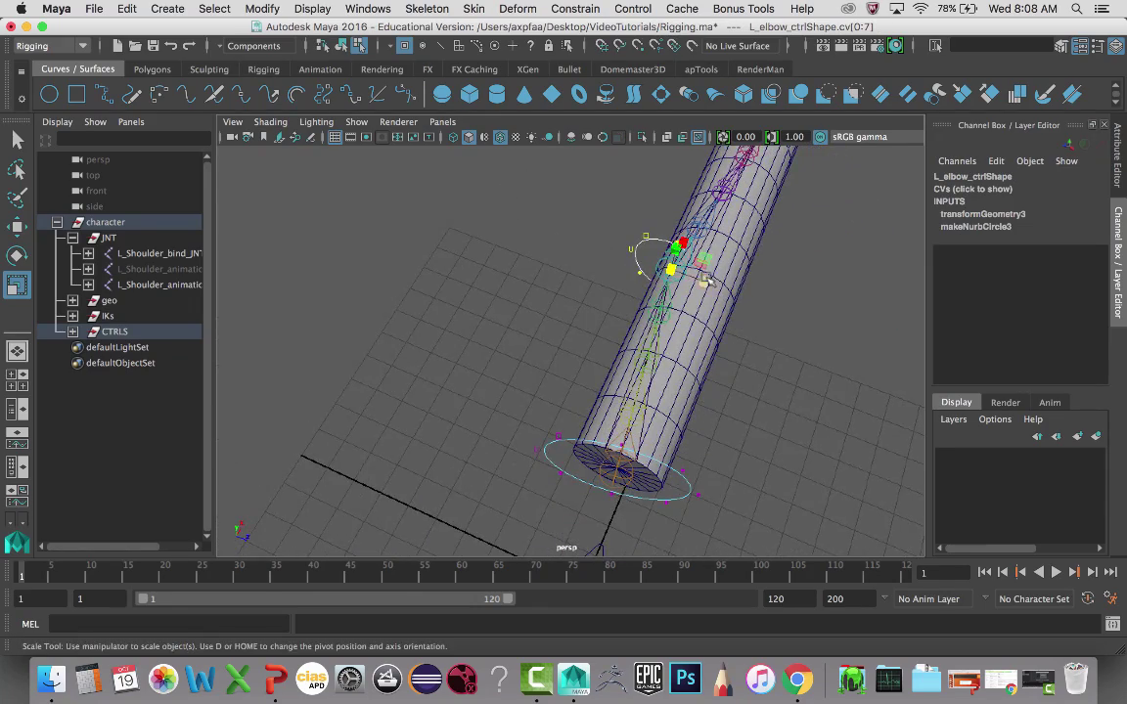
left_click_drag(673, 270, 712, 296)
key("w")
Scale up all control vertices of the L_wrist_ctrl circle beyond the arm's end and return to object selection
left_click_drag(759, 262, 683, 250, "alt")
left_click_drag(805, 202, 933, 402)
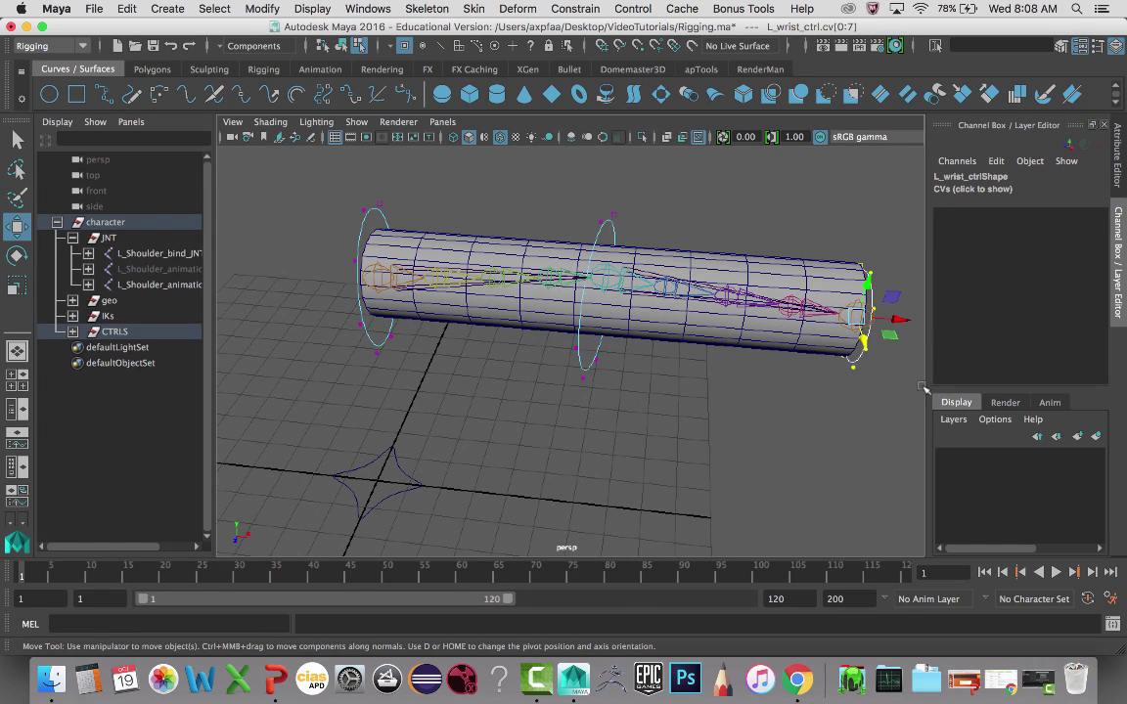
key("r")
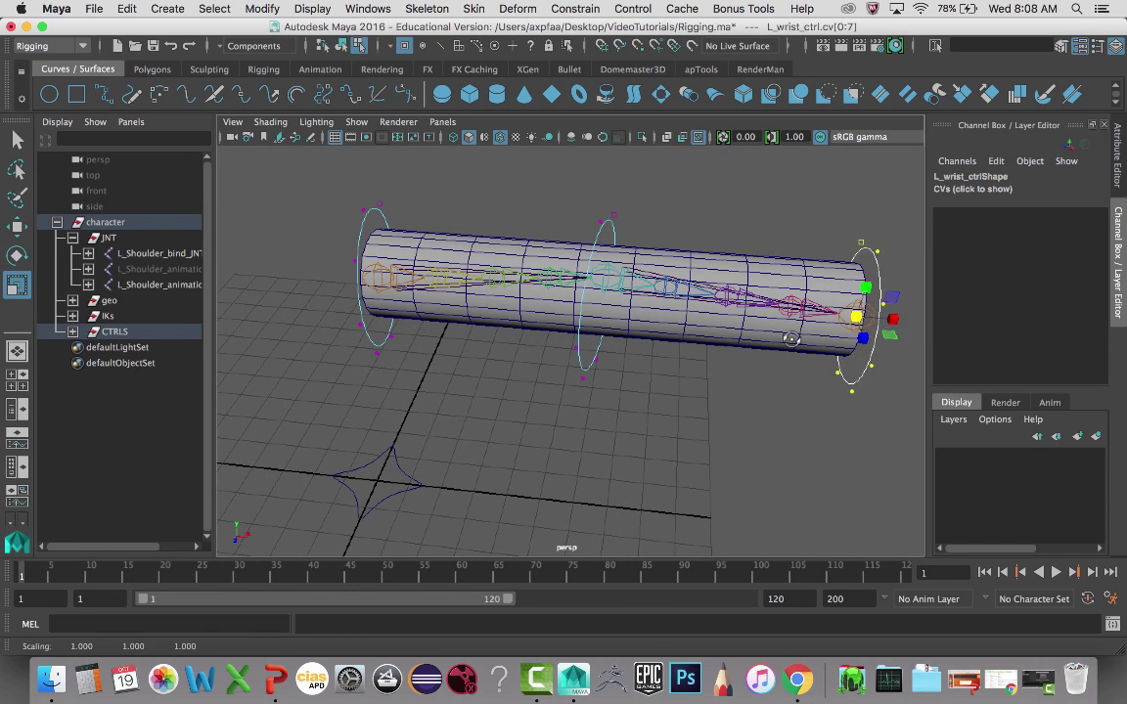
mouse_move(790, 338)
left_mouse_down("alt")
mouse_move(788, 315)
mouse_move(780, 321)
left_mouse_up("alt")
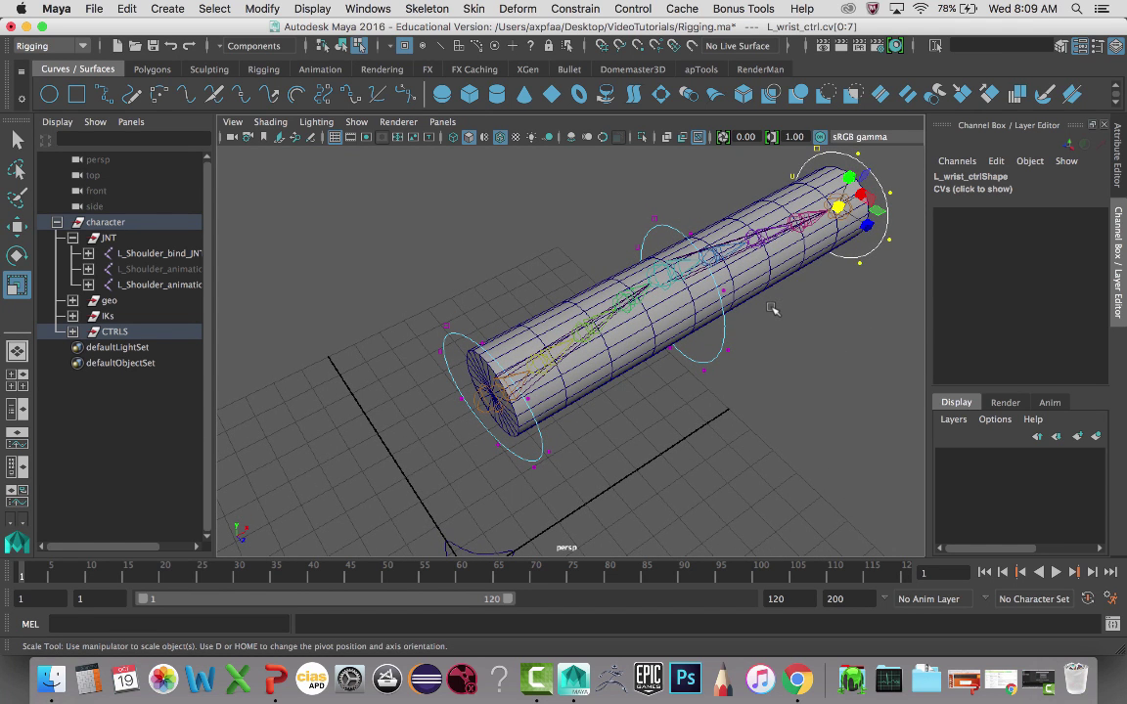
key("F8")
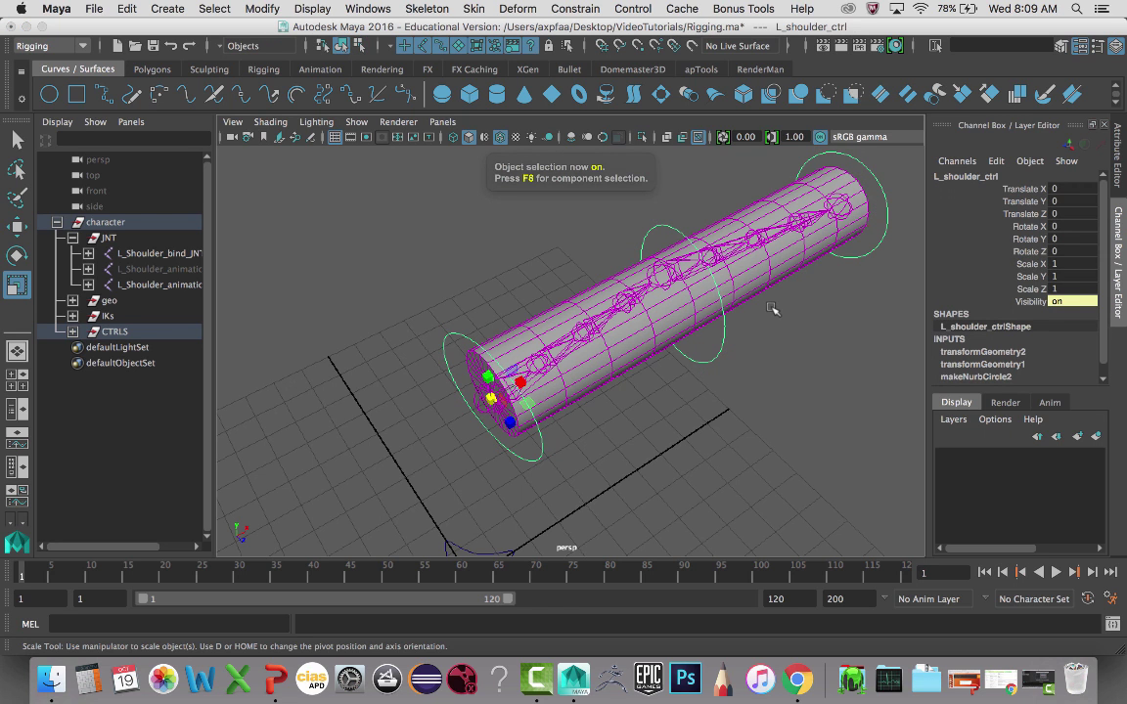
Try rotating the enlarged L_elbow_ctrl about -94 degrees in Y to test the bend, and undo it
left_click(732, 332)
left_click_drag(732, 332, 706, 340, "alt")
key("e")
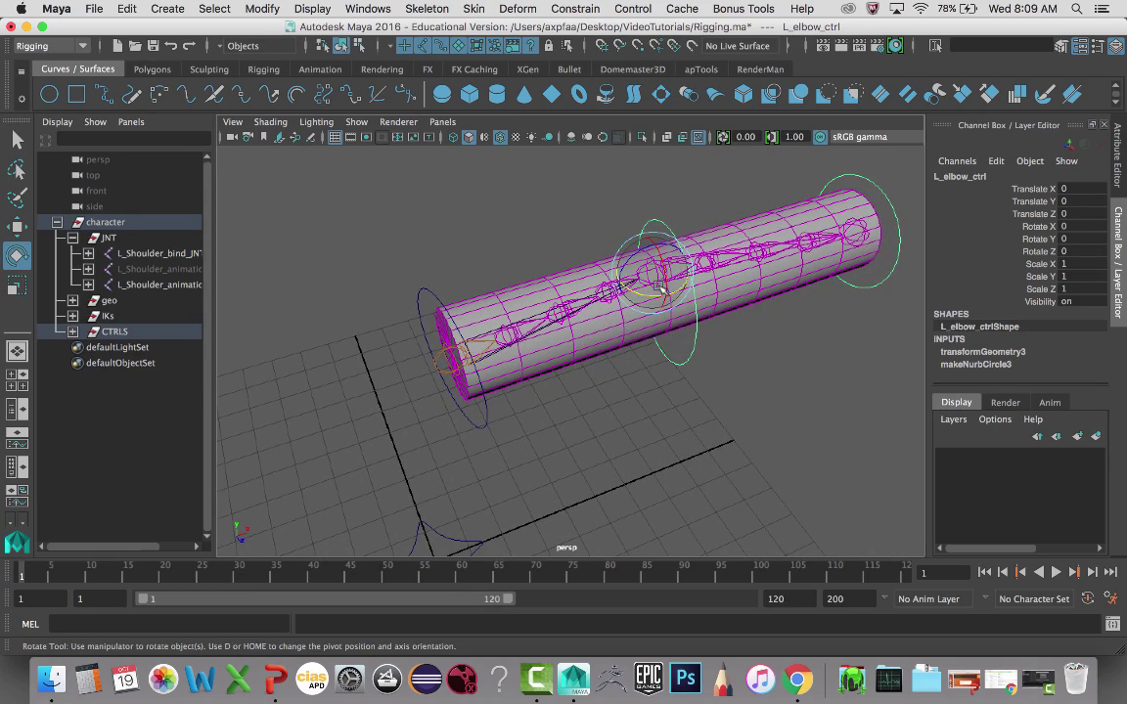
left_click_drag(601, 295, 607, 284)
key("ctrl+z")
key("shift+z")
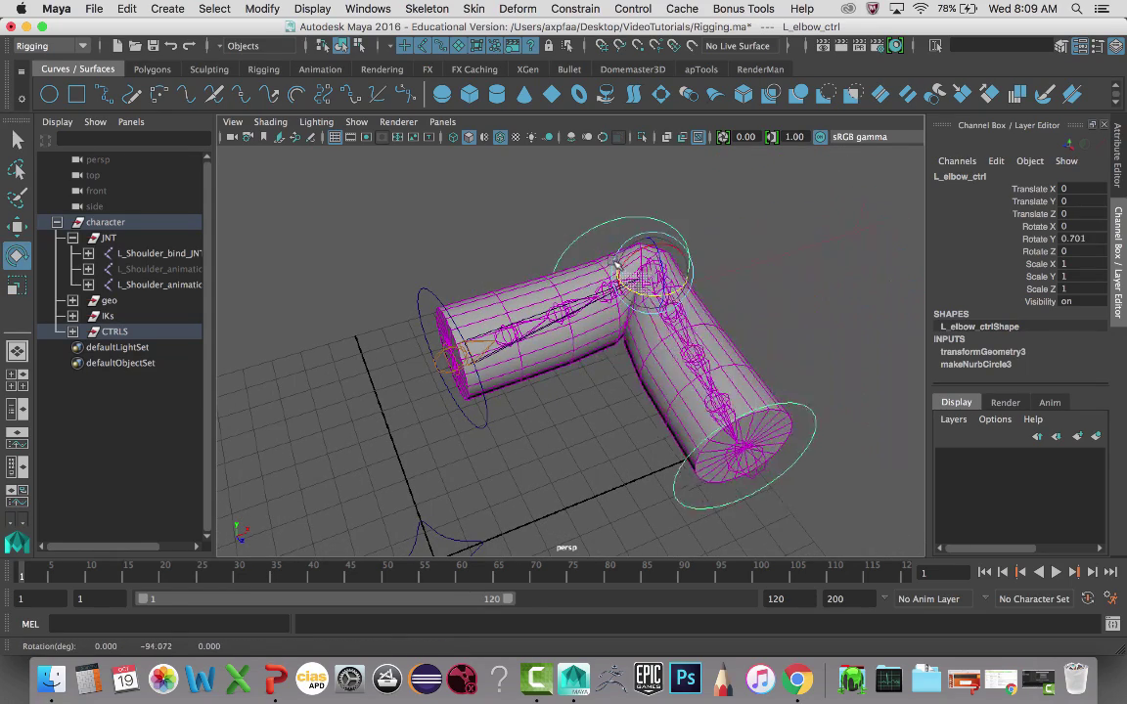
key("ctrl+z")
left_click_drag(758, 346, 581, 345, "alt")
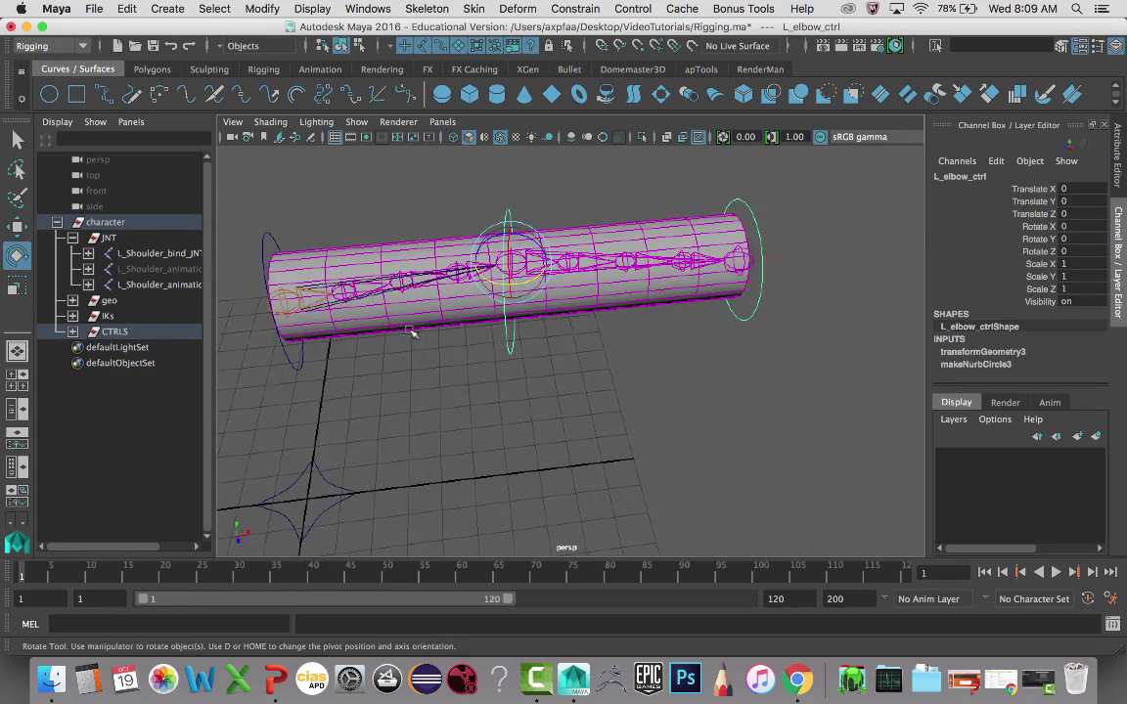
Try locking and hiding the rotate, scale and visibility channels of L_shoulder_ctrl, and undo it
left_click(295, 361)
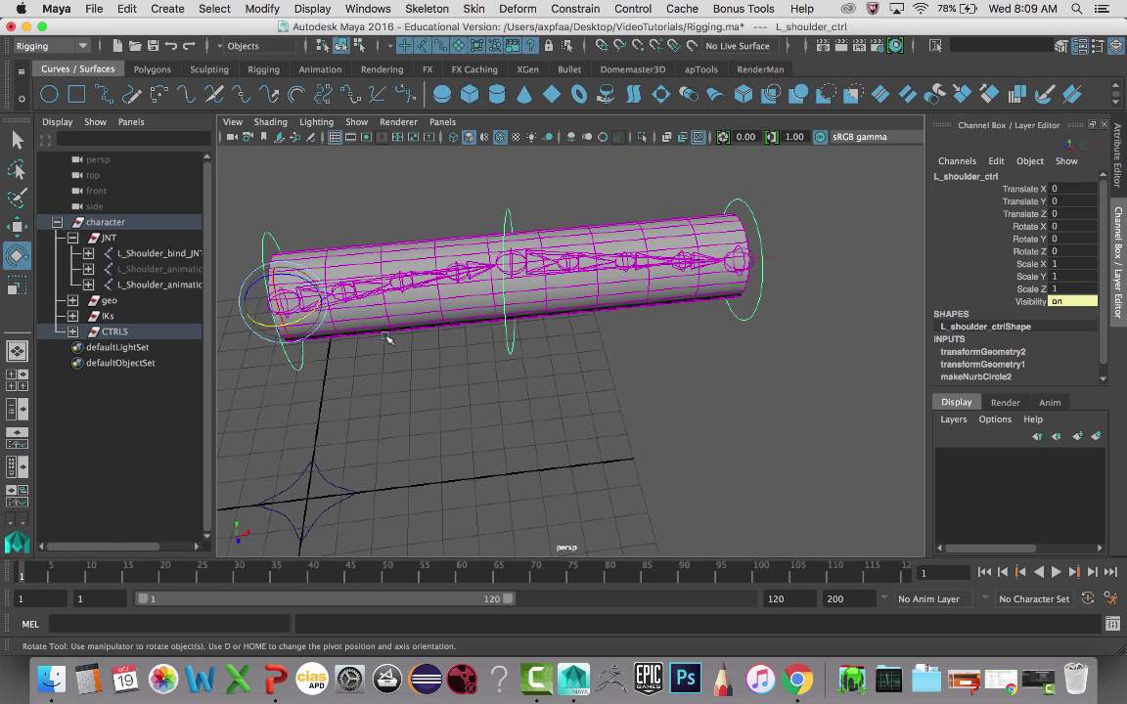
left_click_drag(309, 339, 330, 306, "alt")
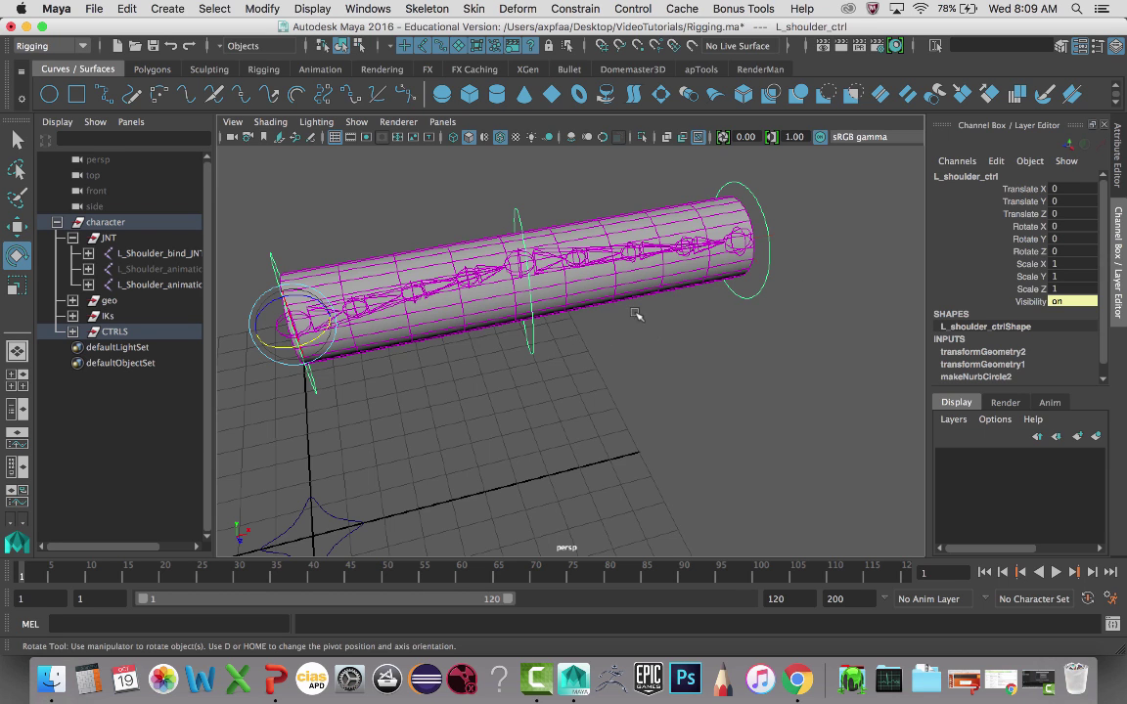
left_click(1035, 302)
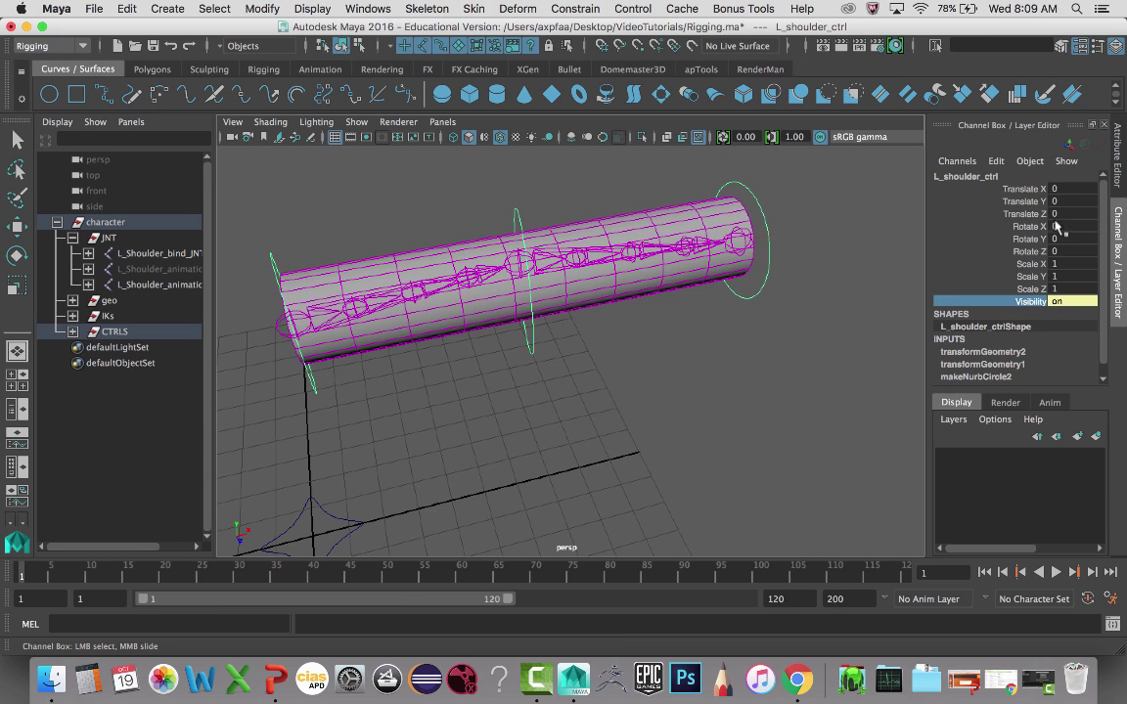
left_click_drag(1024, 229, 1024, 305)
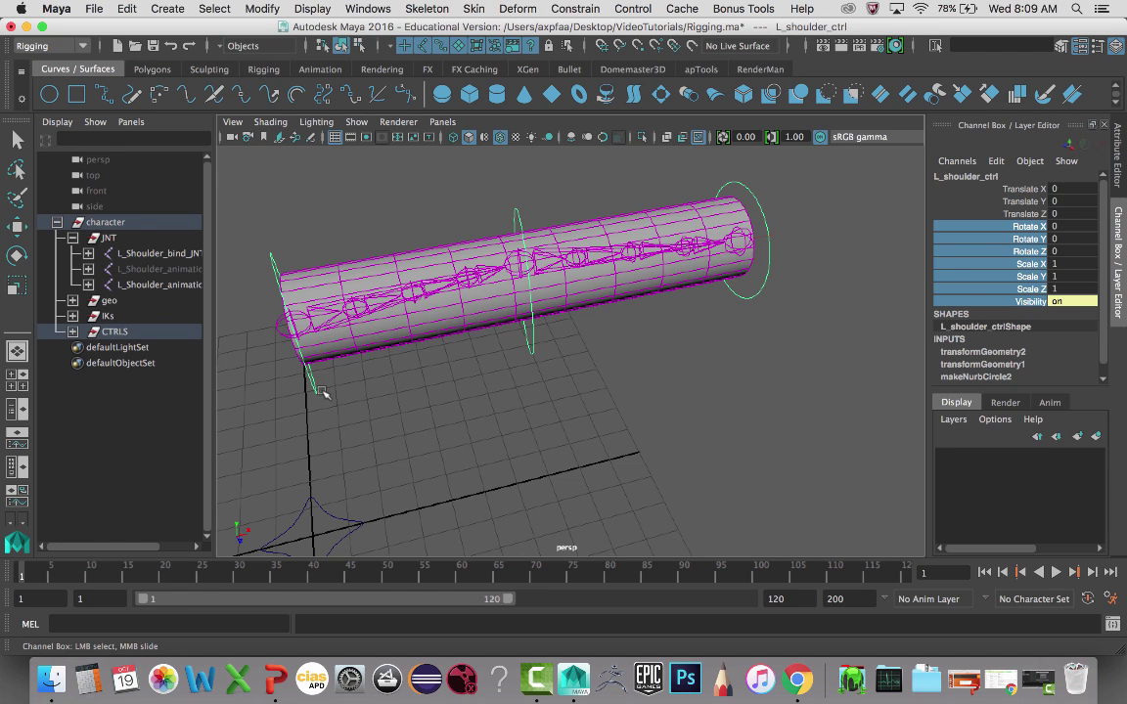
right_click(1018, 256)
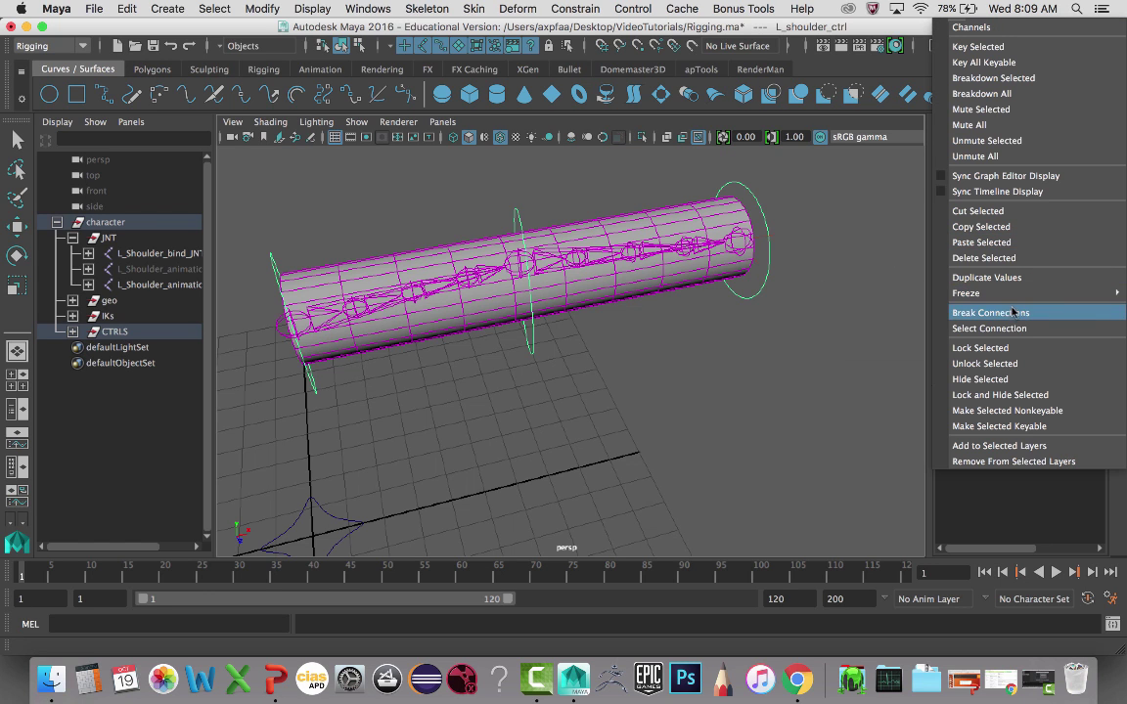
left_click(1000, 394)
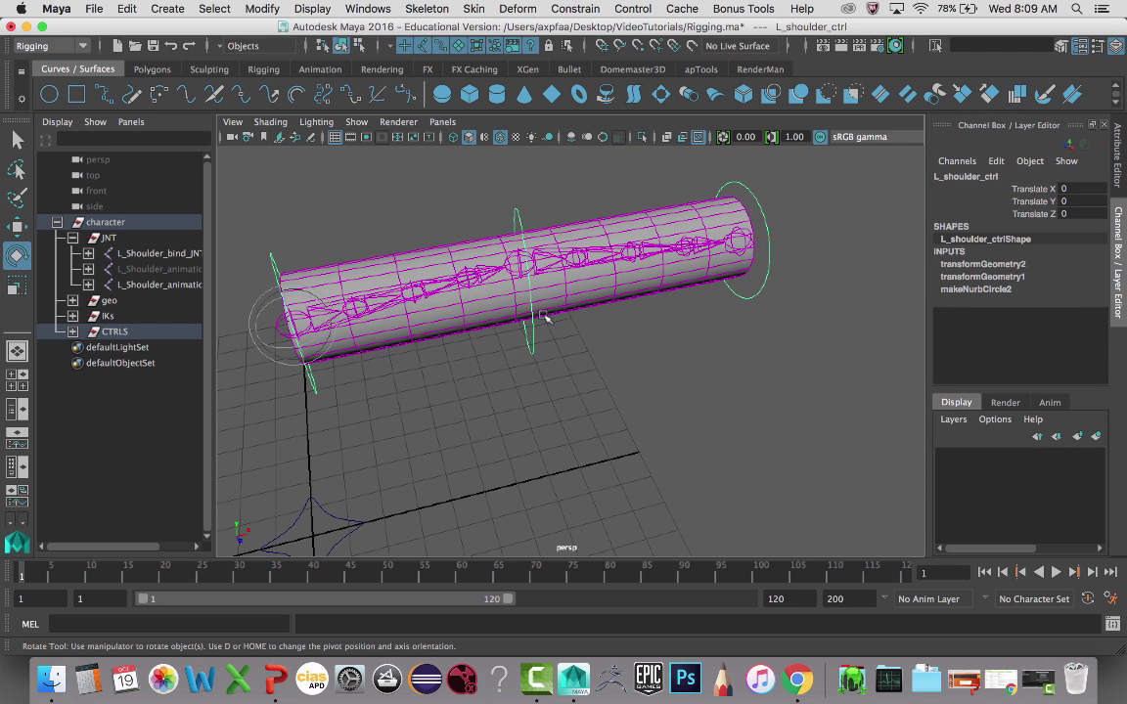
left_click_drag(1029, 189, 1042, 202)
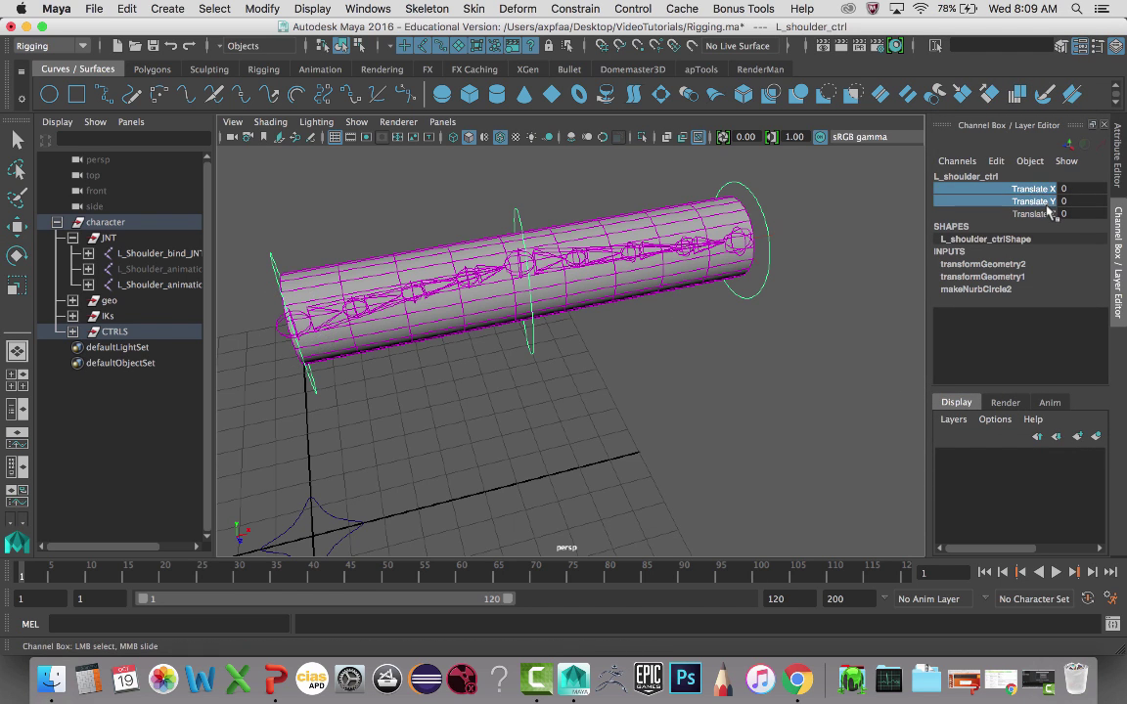
key("z")
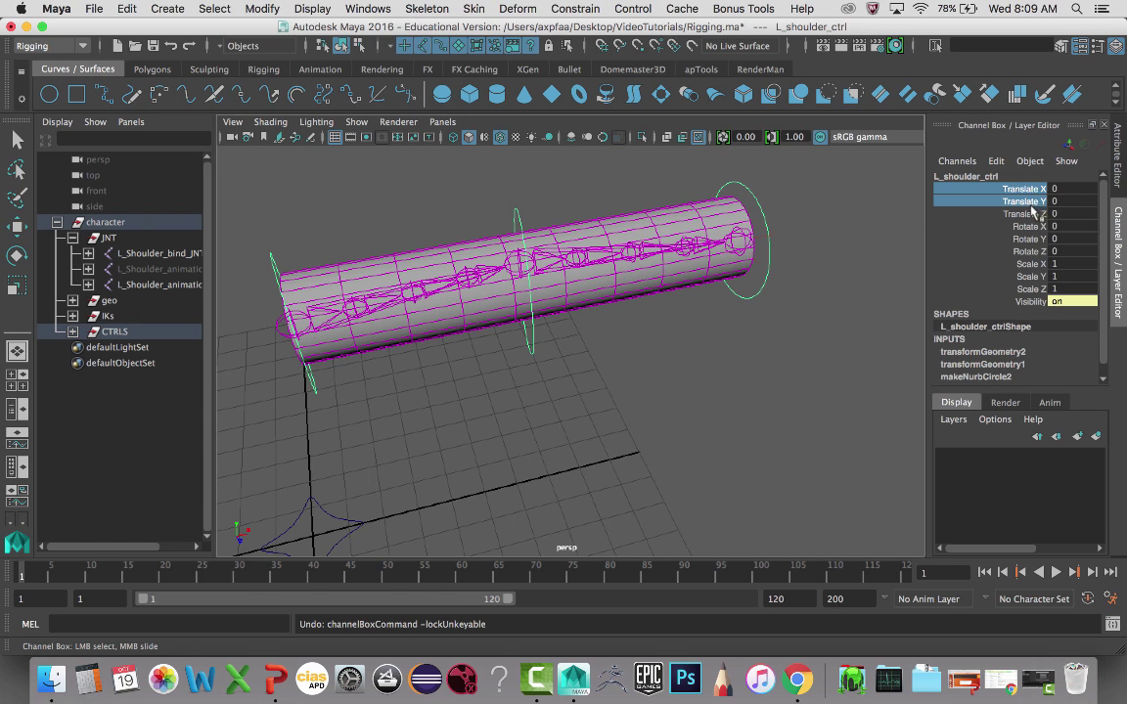
Lock and hide the translate, scale and visibility channels of L_shoulder_ctrl, keeping only its rotate channels available
left_click_drag(1027, 189, 1032, 215)
left_click_drag(1029, 264, 1036, 304, "ctrl")
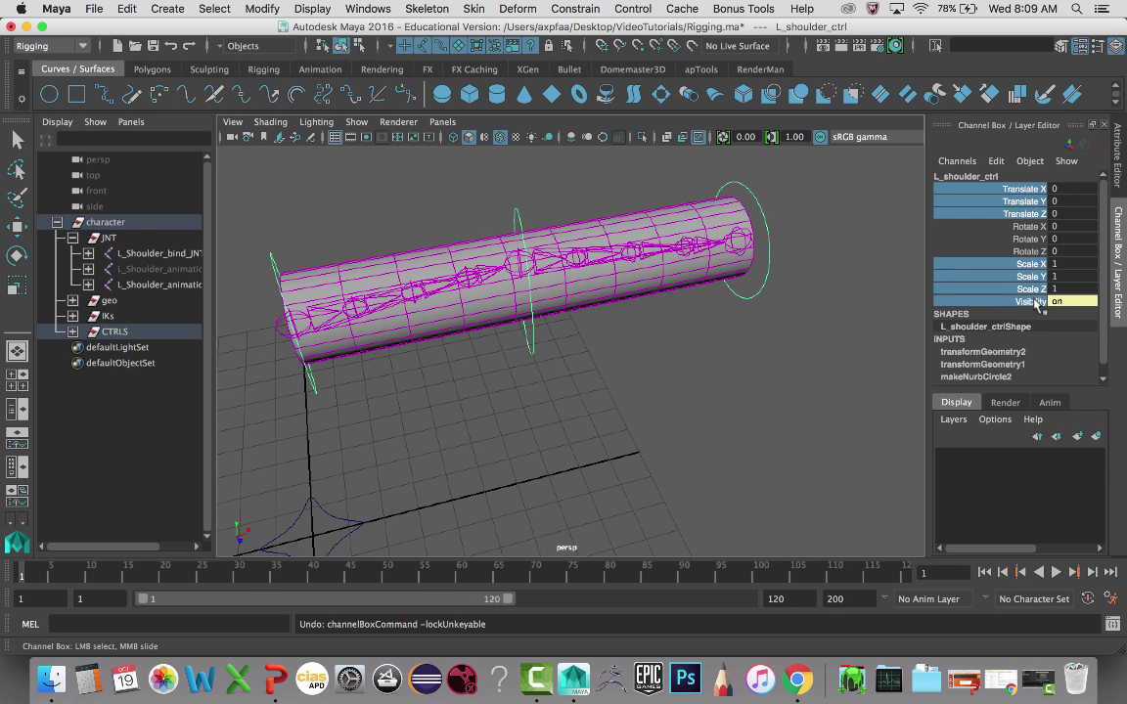
right_click(1034, 292)
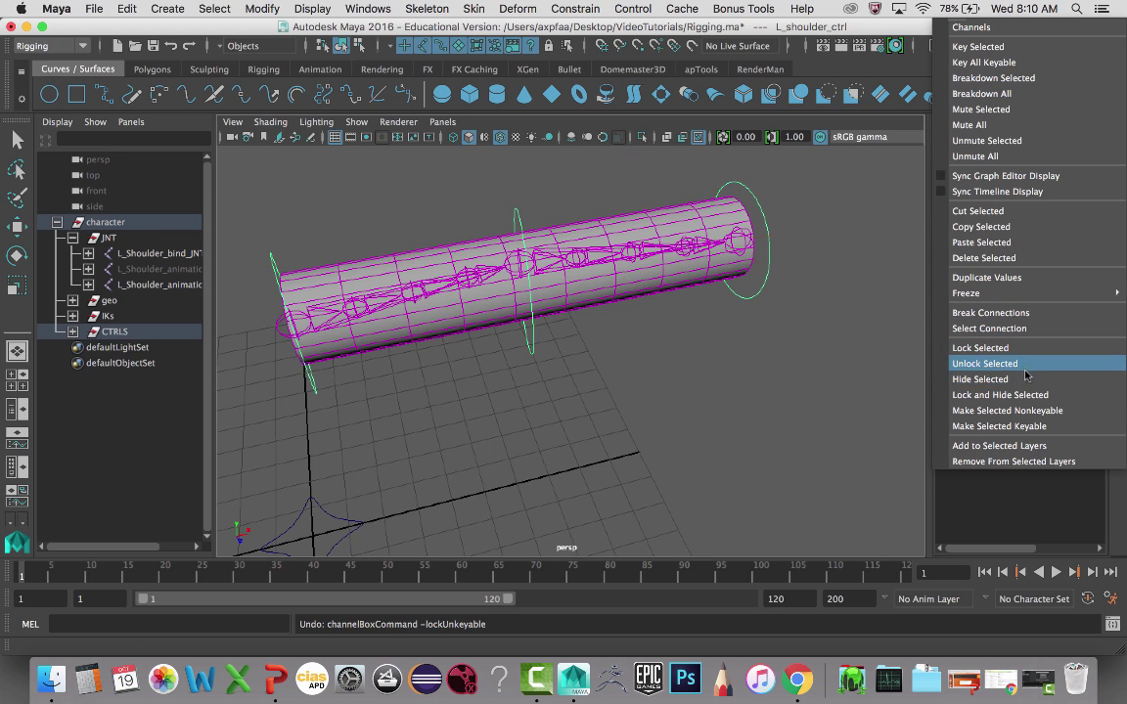
left_click(1025, 395)
key("e")
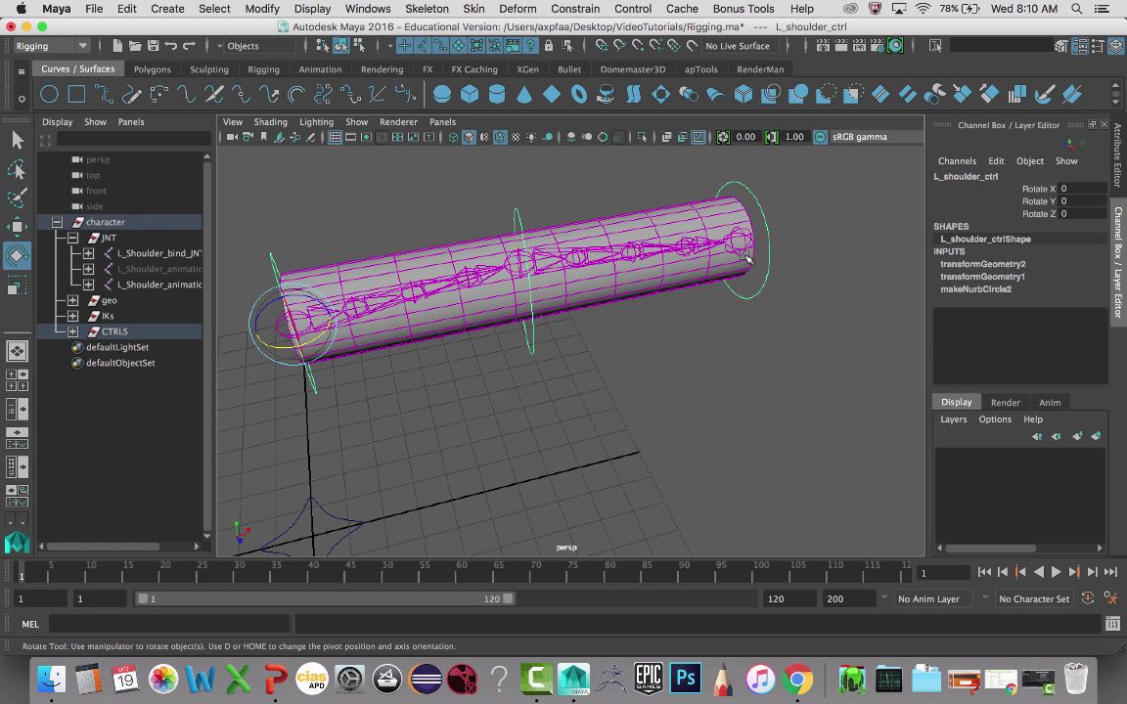
Lock and hide the translate, scale and visibility channels of L_elbow_ctrl, keeping only rotation available
left_click(528, 343)
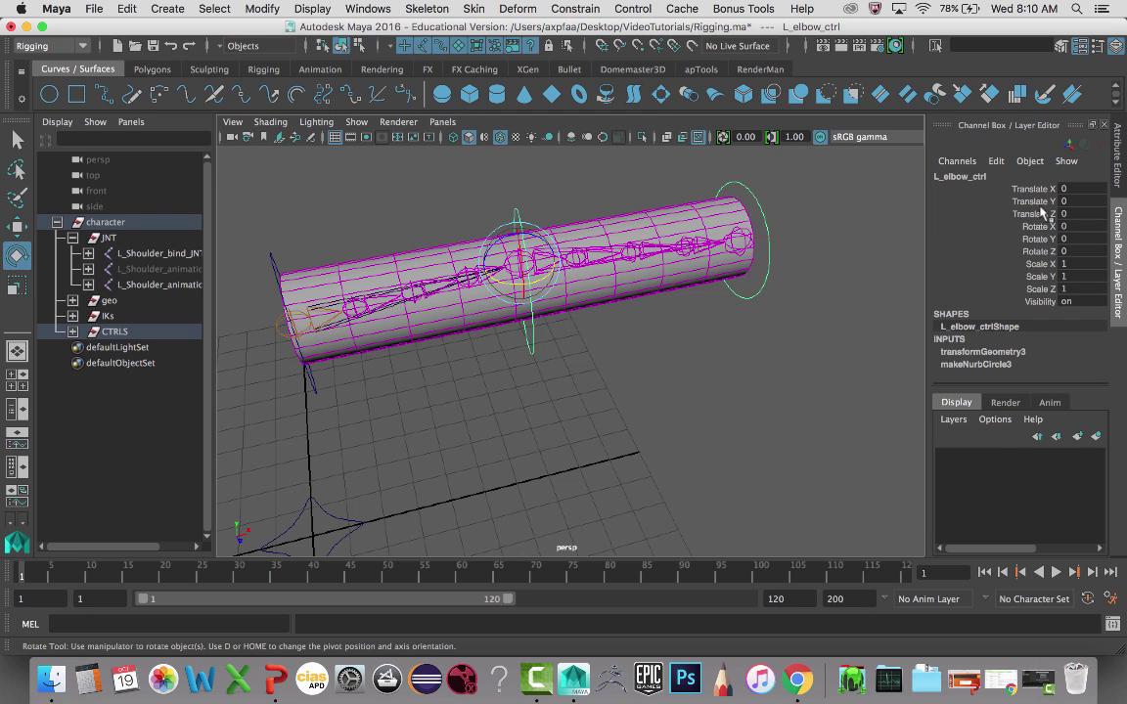
left_click_drag(1034, 188, 1042, 217)
left_click_drag(1039, 264, 1042, 303, "ctrl")
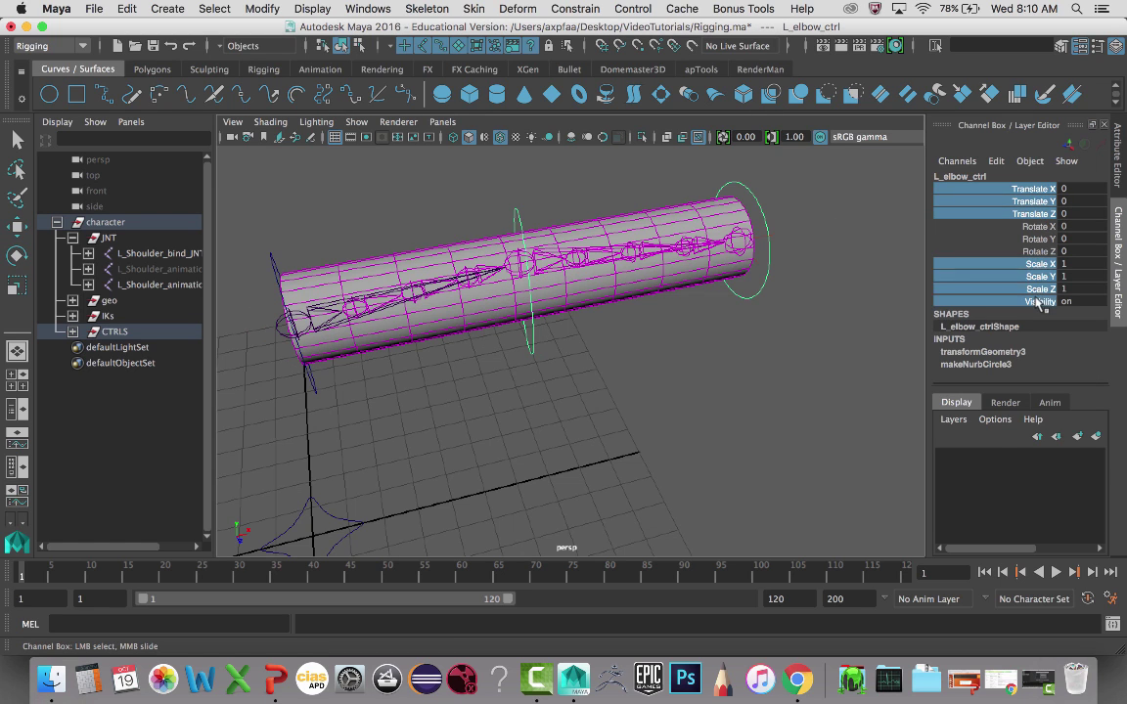
right_click(1039, 299)
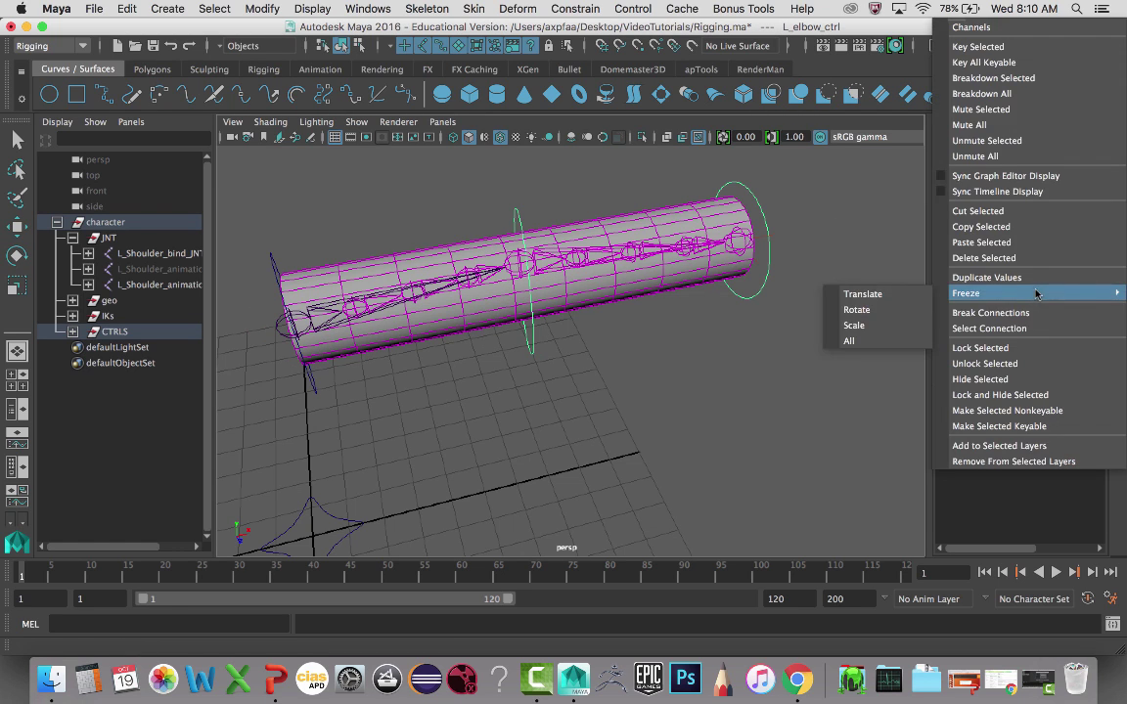
left_click(998, 395)
key("e")
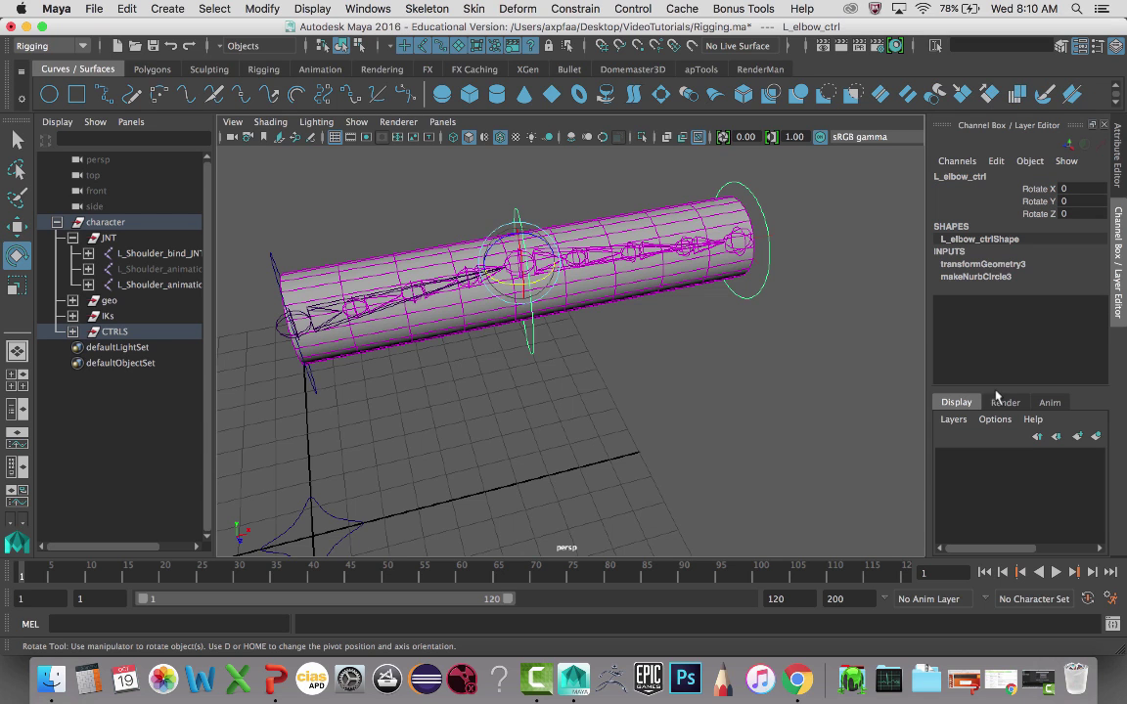
Lock and hide the translate, scale and visibility channels of L_wrist_ctrl so only rotation remains
left_click(770, 283)
left_click_drag(1034, 189, 1039, 213)
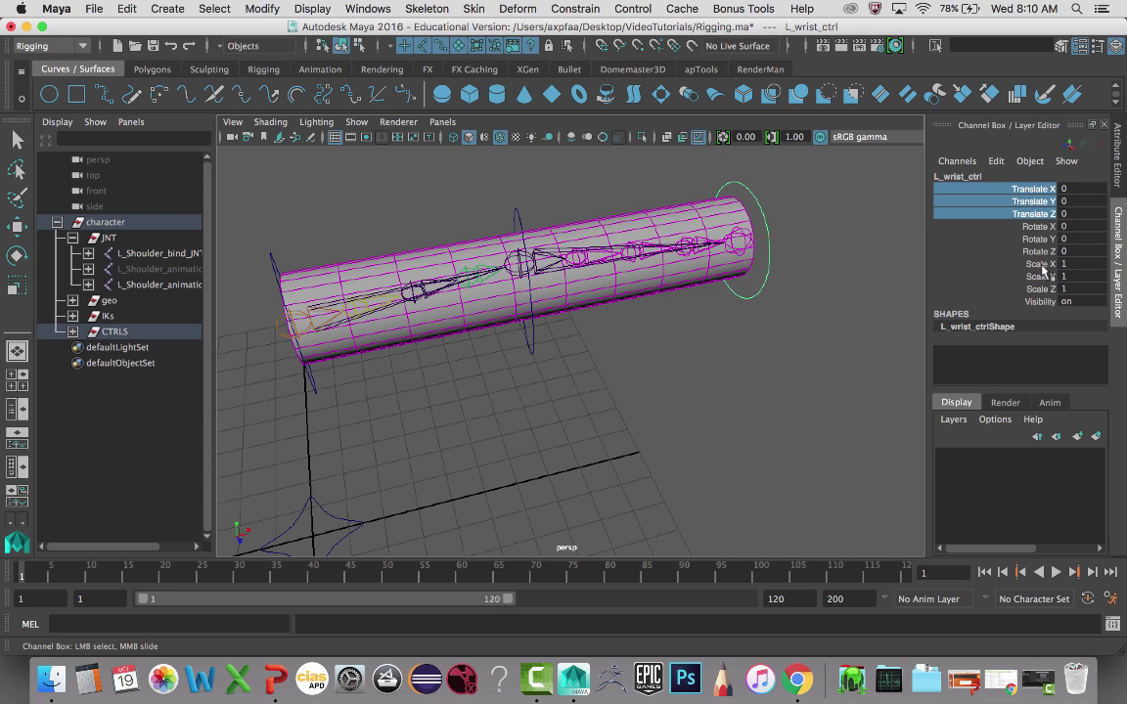
left_click_drag(1043, 262, 1043, 300, "ctrl")
key("g")
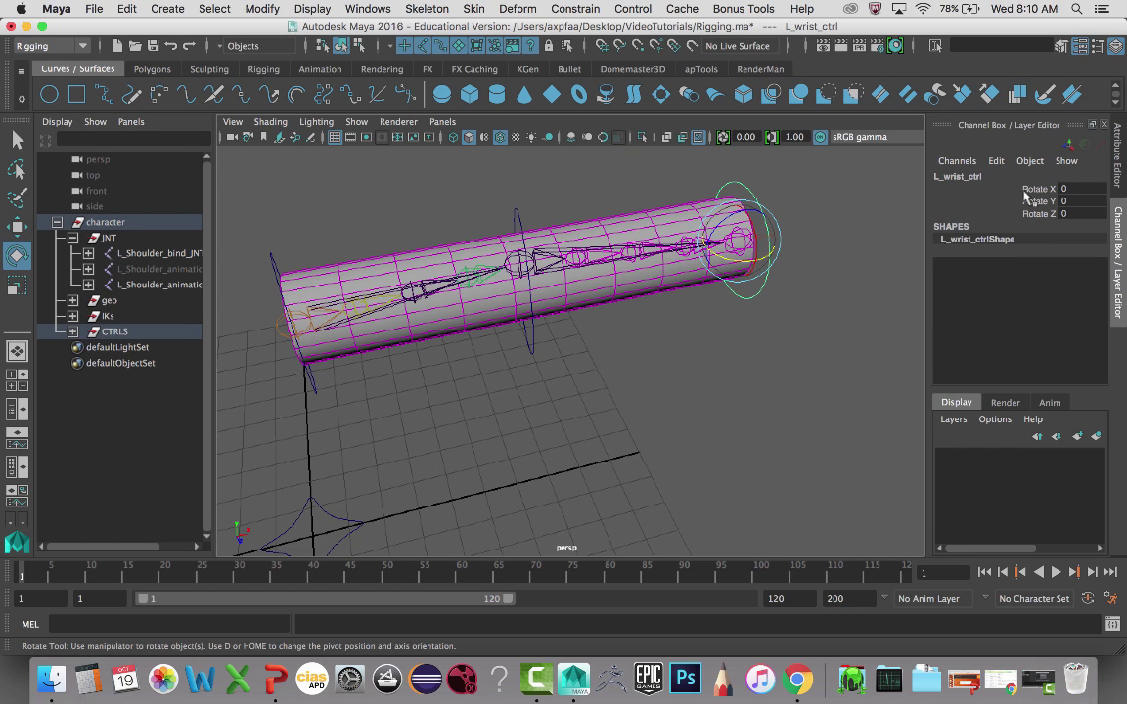
Enable drawing overrides on L_shoulder_ctrlShape and set its index color to dark red
left_click_drag(420, 372, 352, 396, "alt")
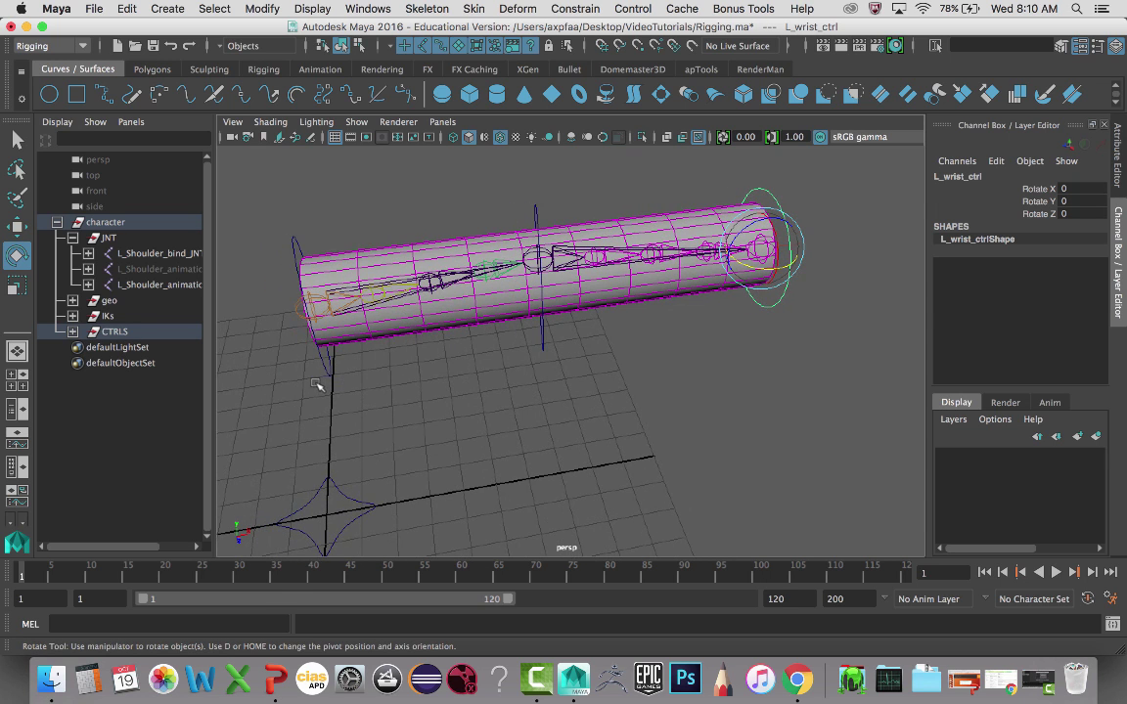
left_click(305, 336)
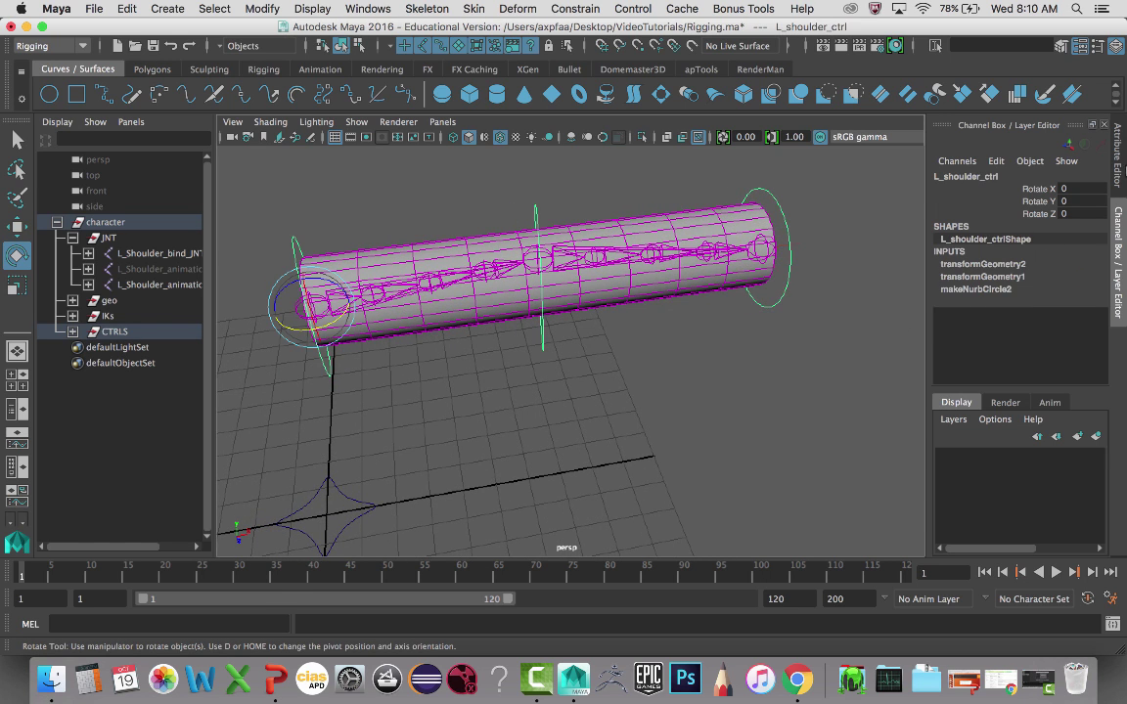
left_click(1119, 162)
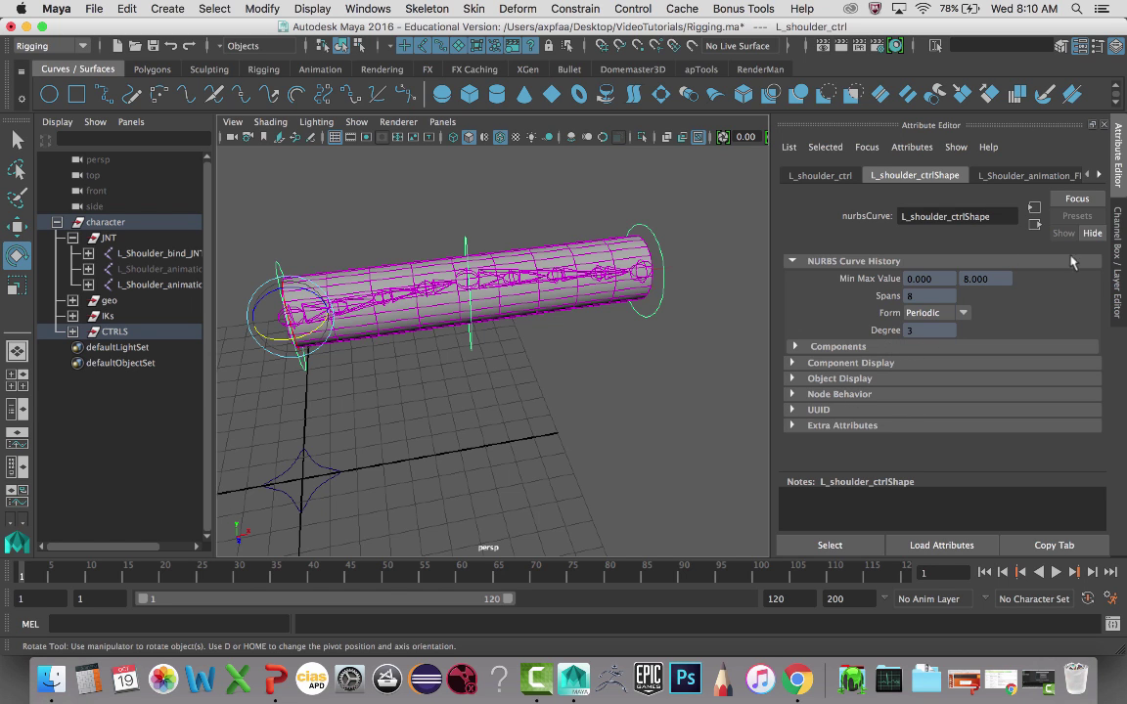
left_click(840, 378)
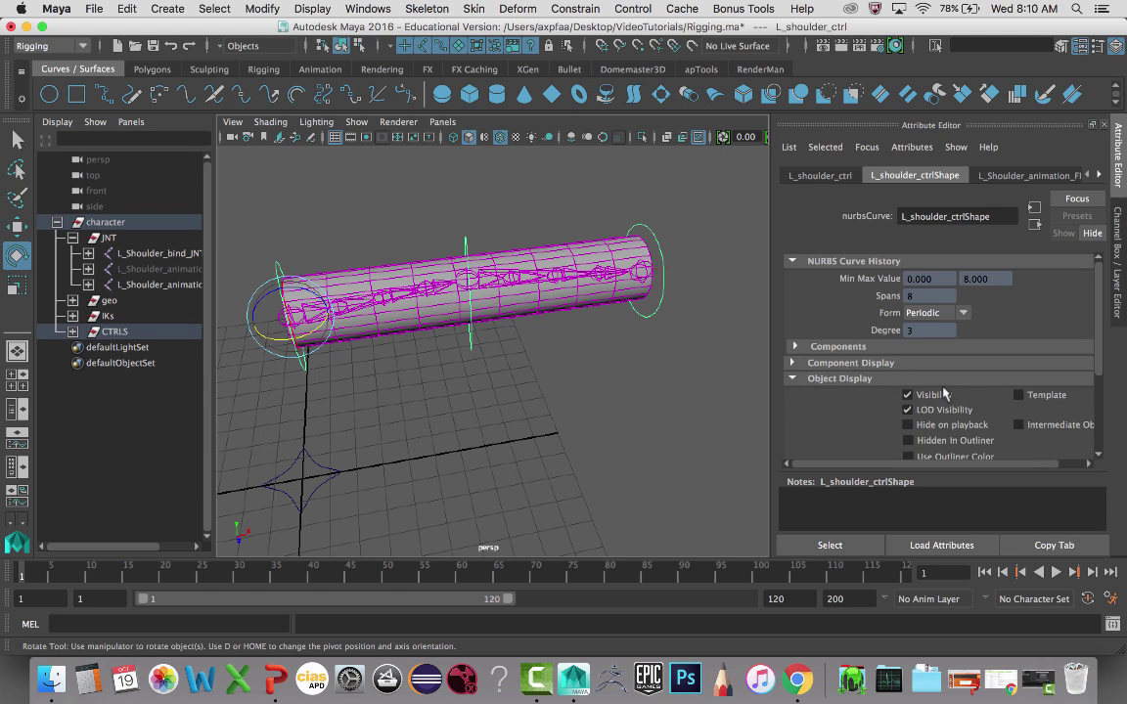
scroll(944, 393, "down", 3)
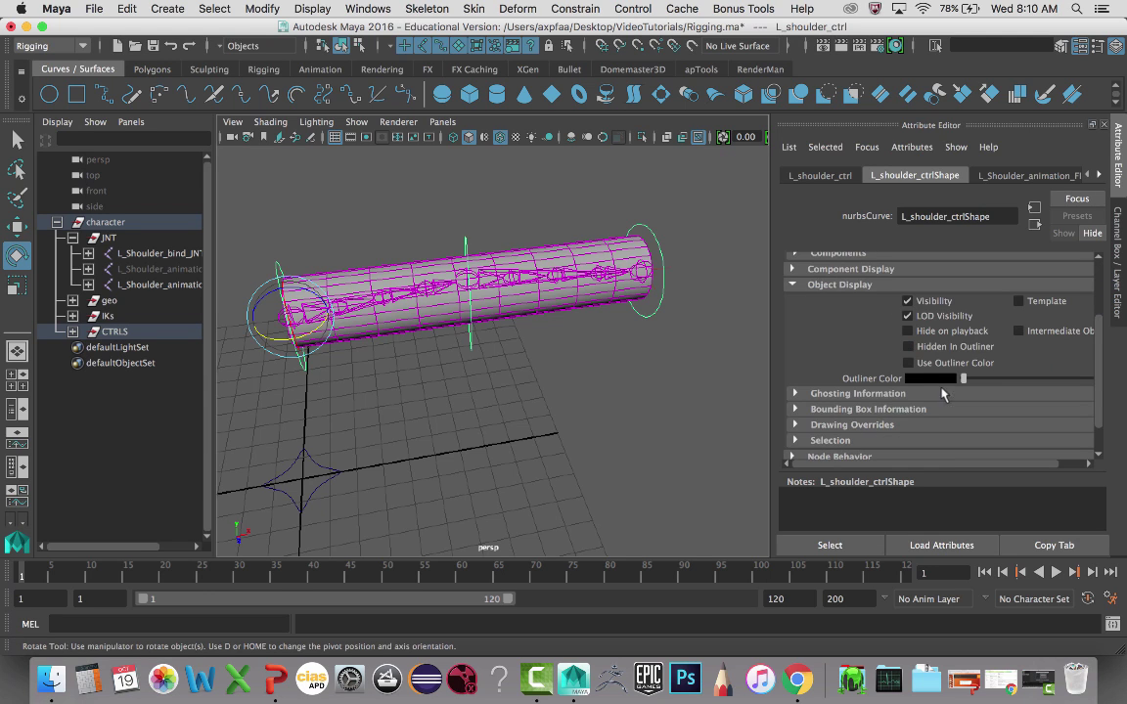
left_click(867, 424)
scroll(900, 371, "down", 4)
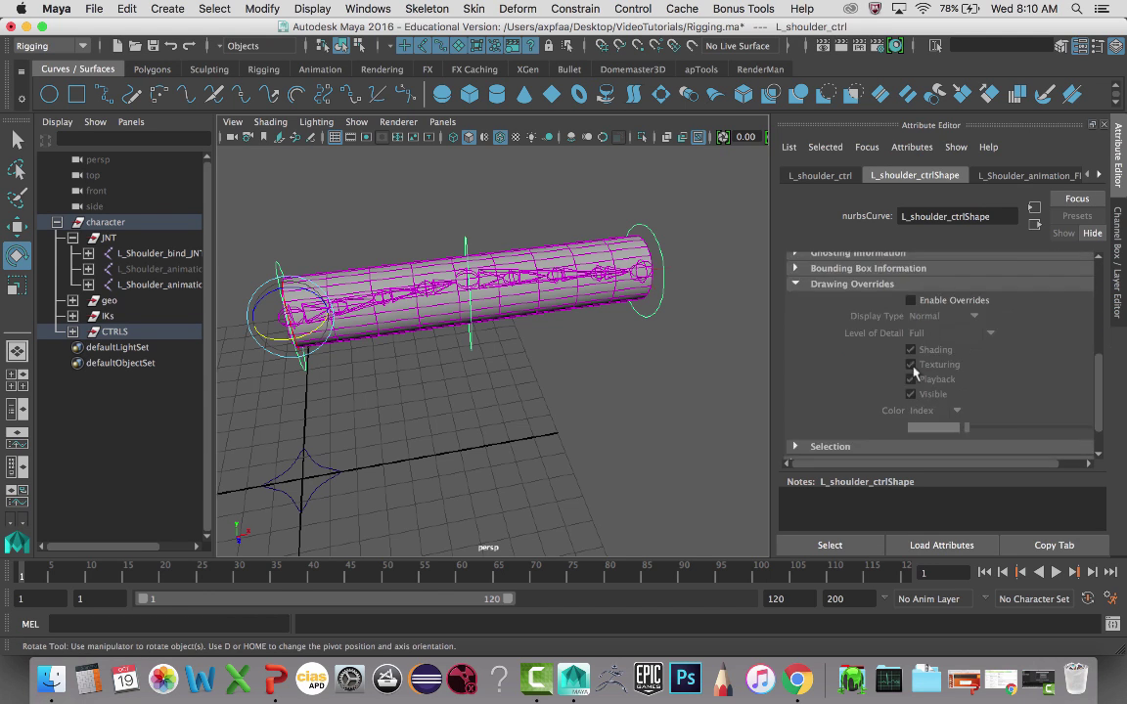
left_click(911, 301)
left_click_drag(965, 430, 1021, 427)
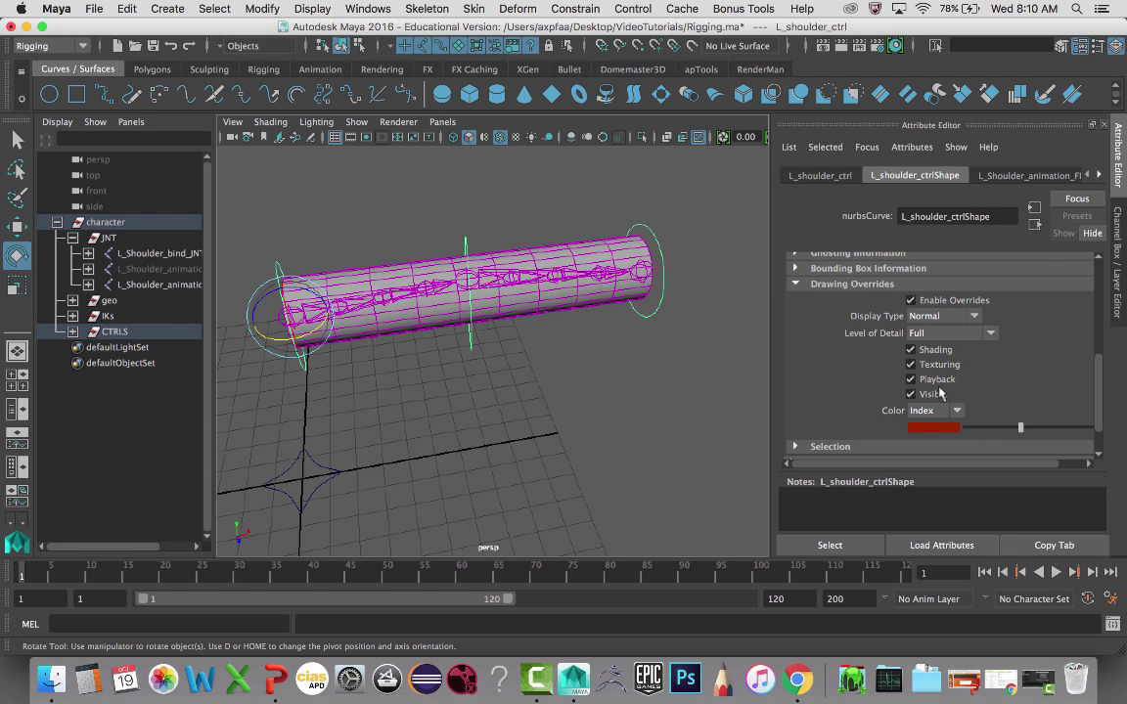
left_click(547, 396)
Enable drawing overrides on L_elbow_ctrlShape and set its index color to the same dark red
left_click(471, 343)
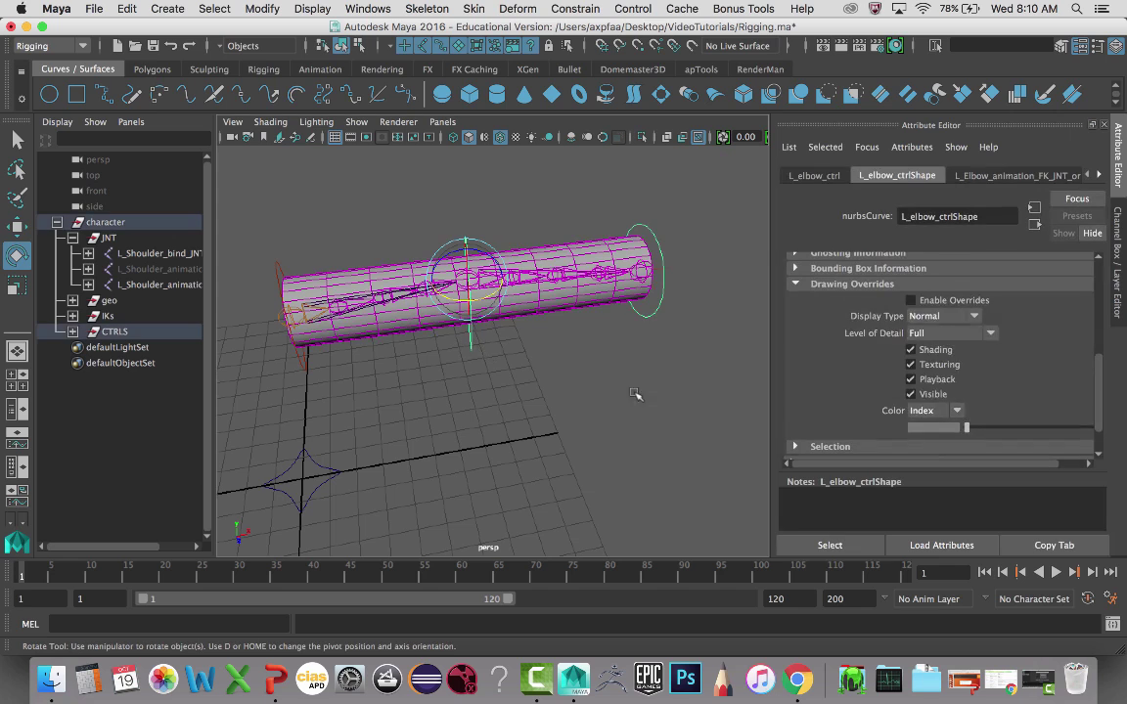
left_click(911, 301)
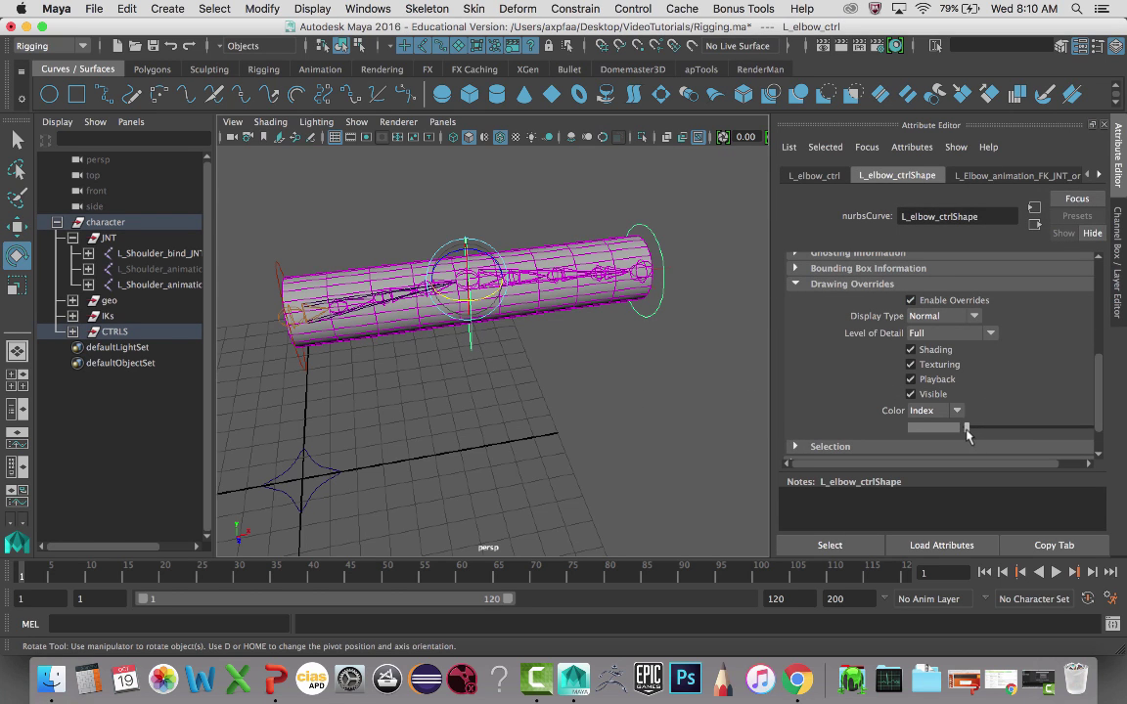
left_click_drag(966, 432, 1023, 437)
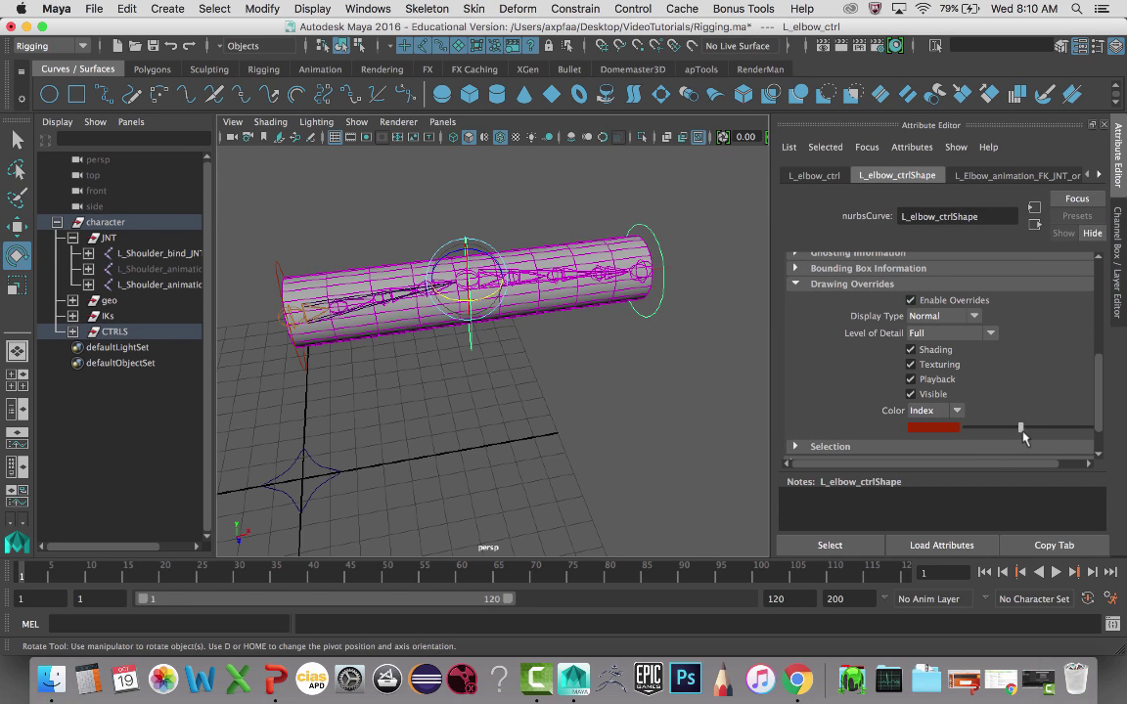
Enable drawing overrides on L_wrist_ctrlShape, give it the matching dark red index color, and clear the selection
left_click(649, 311)
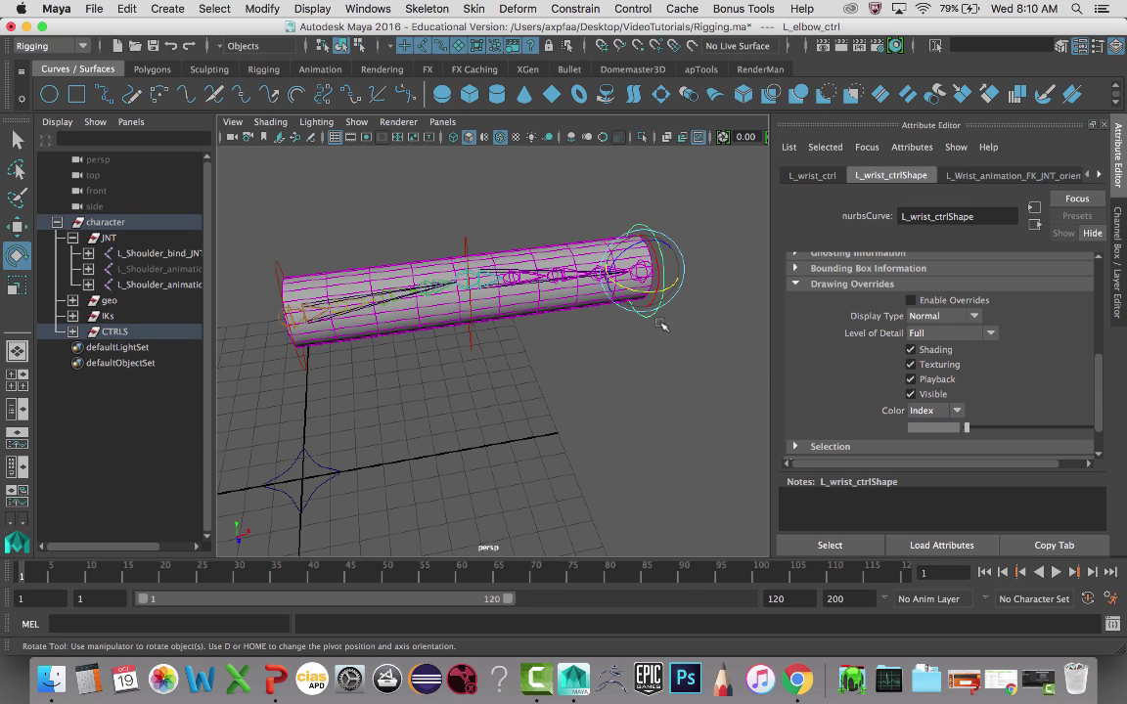
left_click(912, 302)
left_click_drag(969, 428, 1019, 434)
left_click(650, 422)
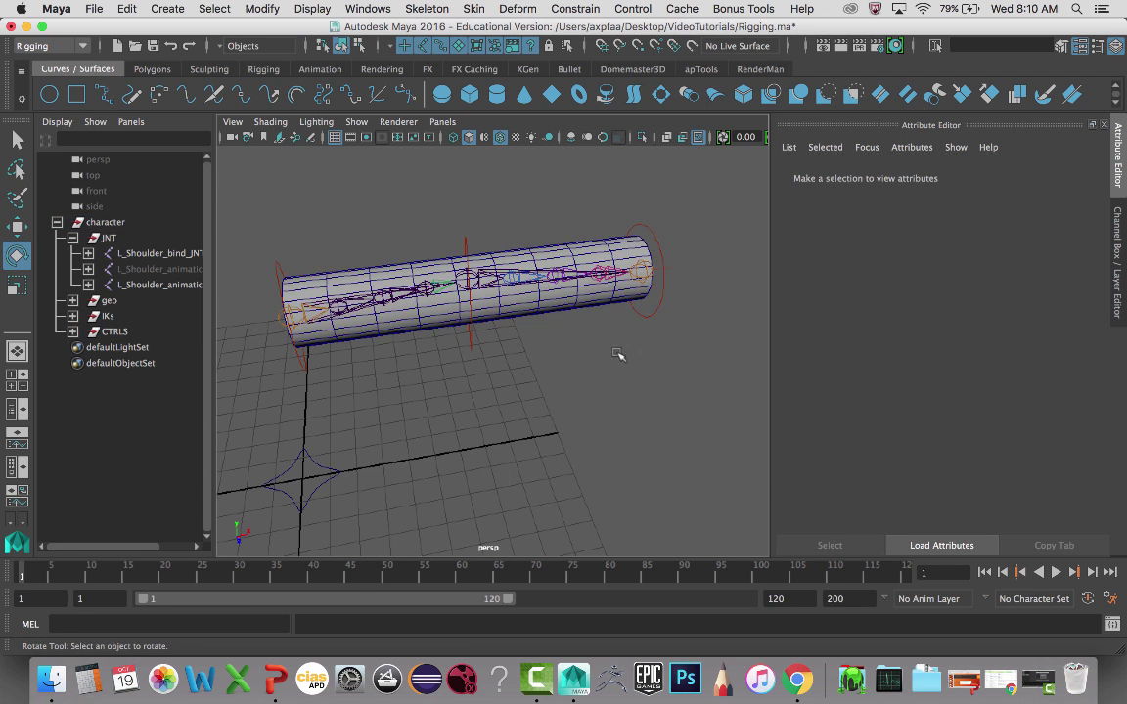
Change the override color of L_shoulder_ctrlShape to bright red
mouse_move(618, 354)
left_mouse_down("alt")
mouse_move(591, 337)
mouse_move(616, 354)
mouse_move(607, 369)
left_mouse_up("alt")
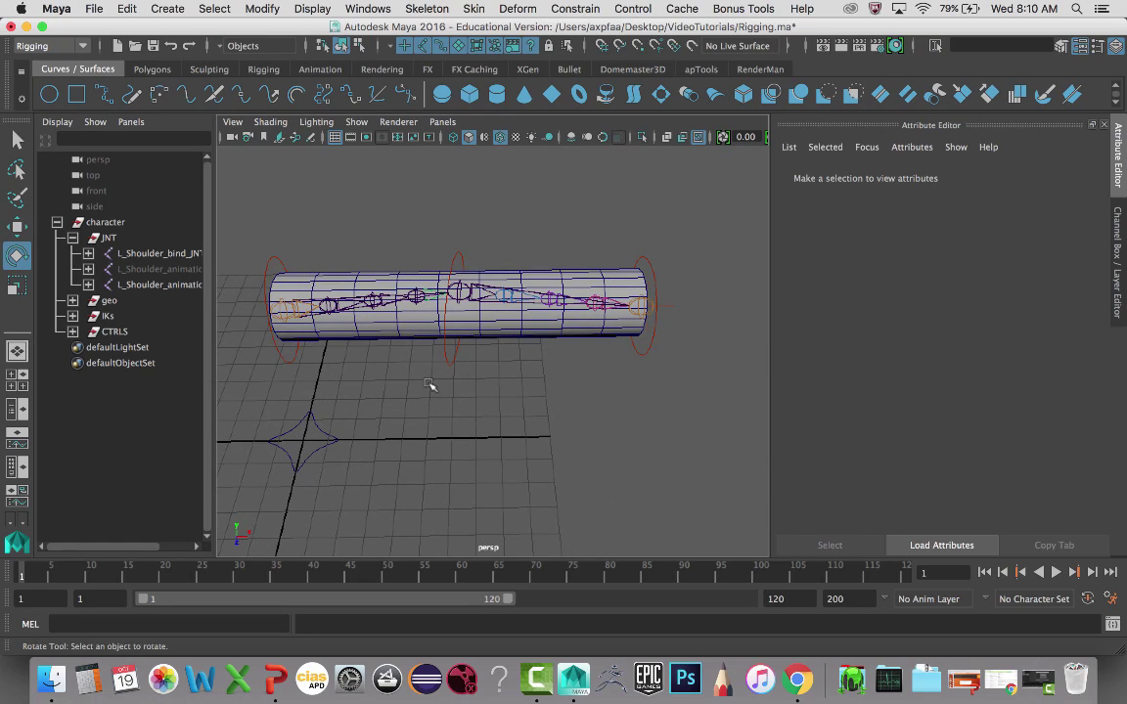
left_click_drag(430, 386, 493, 369, "alt")
left_click(503, 356)
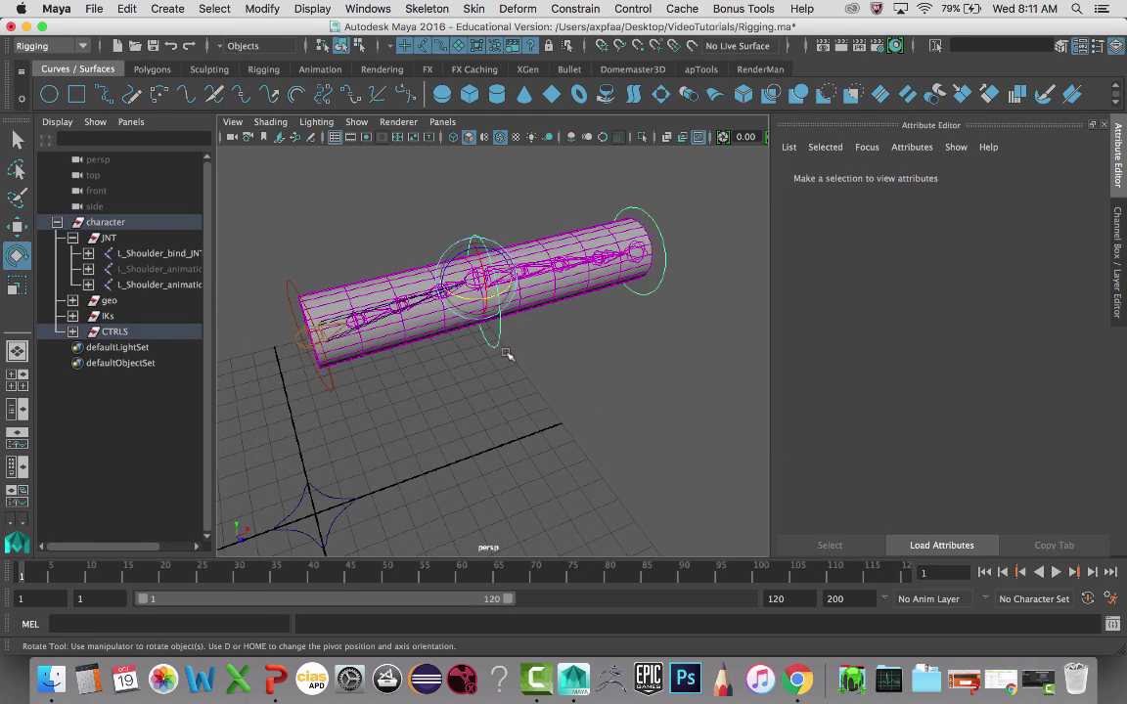
left_click(324, 386)
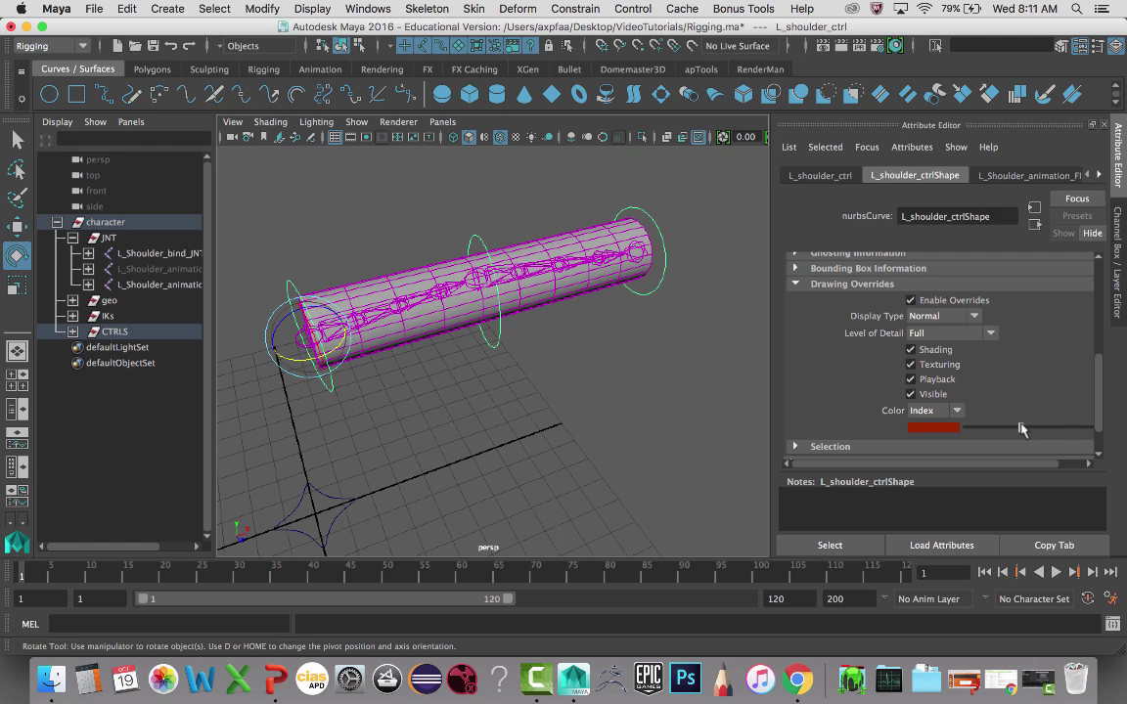
left_click_drag(1020, 428, 1024, 433)
Change the override colors of L_elbow_ctrlShape and L_wrist_ctrlShape to bright red and clear the selection
left_click(497, 340)
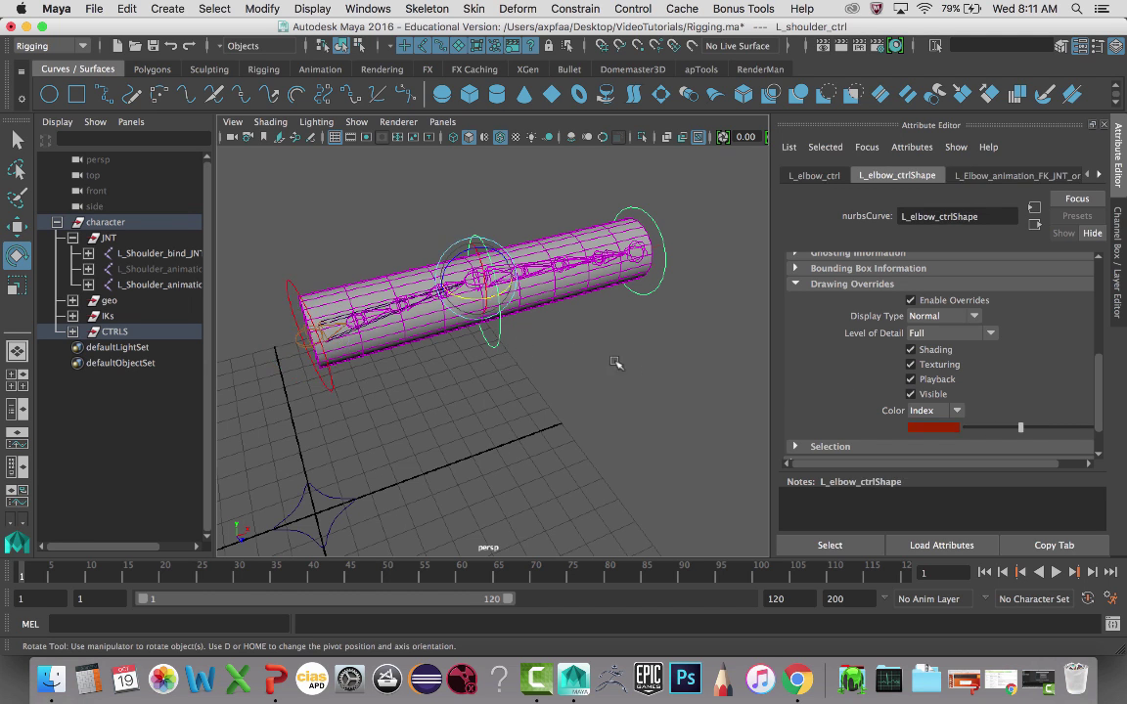
left_click_drag(1022, 431, 1025, 432)
left_click(660, 287)
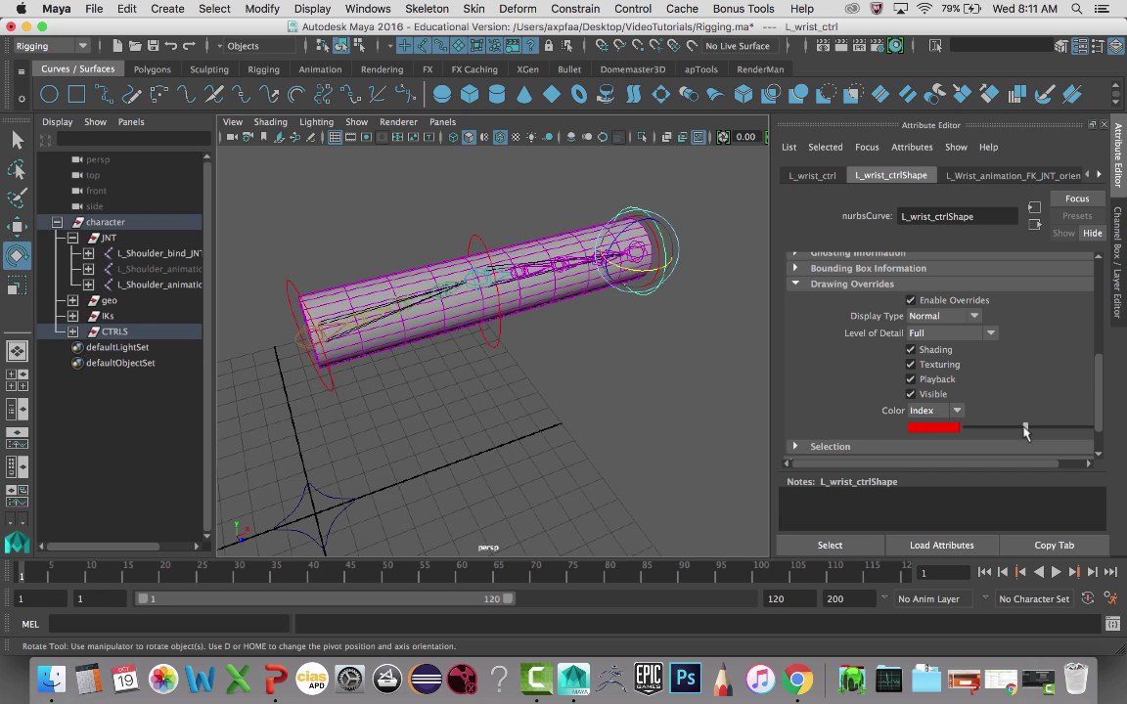
left_click(698, 371)
left_click_drag(565, 327, 540, 344, "alt")
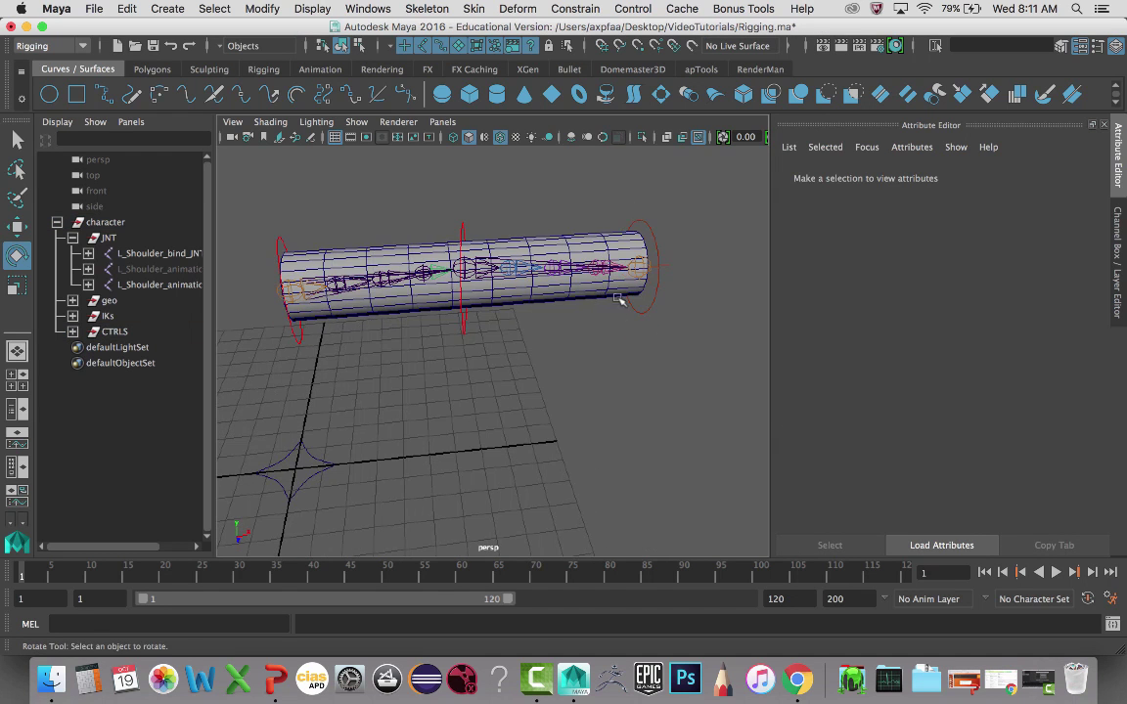
Set the override color of L_wrist_ctrlShape to bright red, then save the scene with nothing selected
left_click(657, 308)
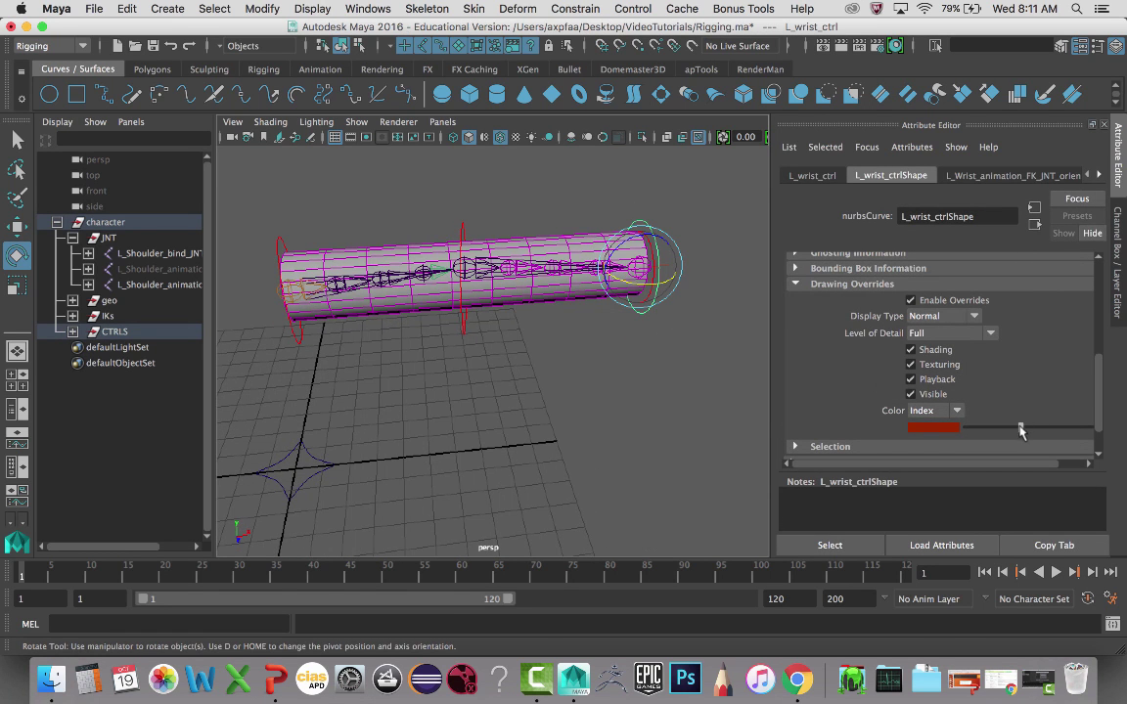
left_click_drag(1019, 430, 1023, 431)
left_click(643, 402)
left_click_drag(587, 393, 621, 296, "alt")
left_click(665, 264)
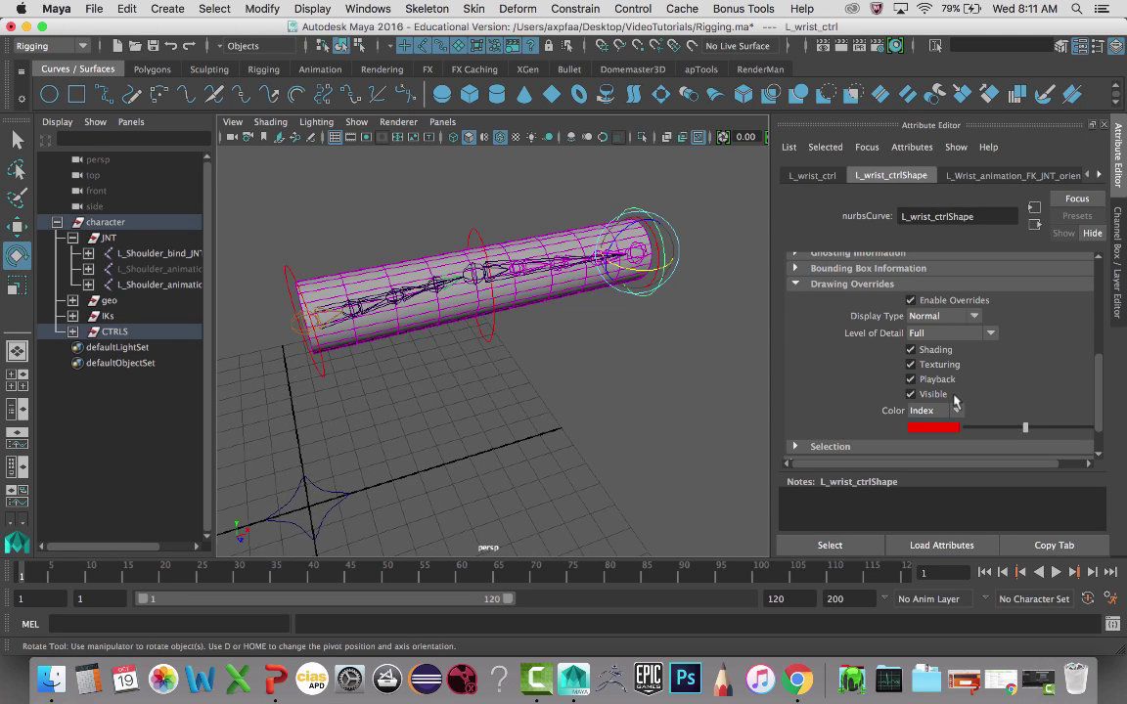
left_click(701, 367)
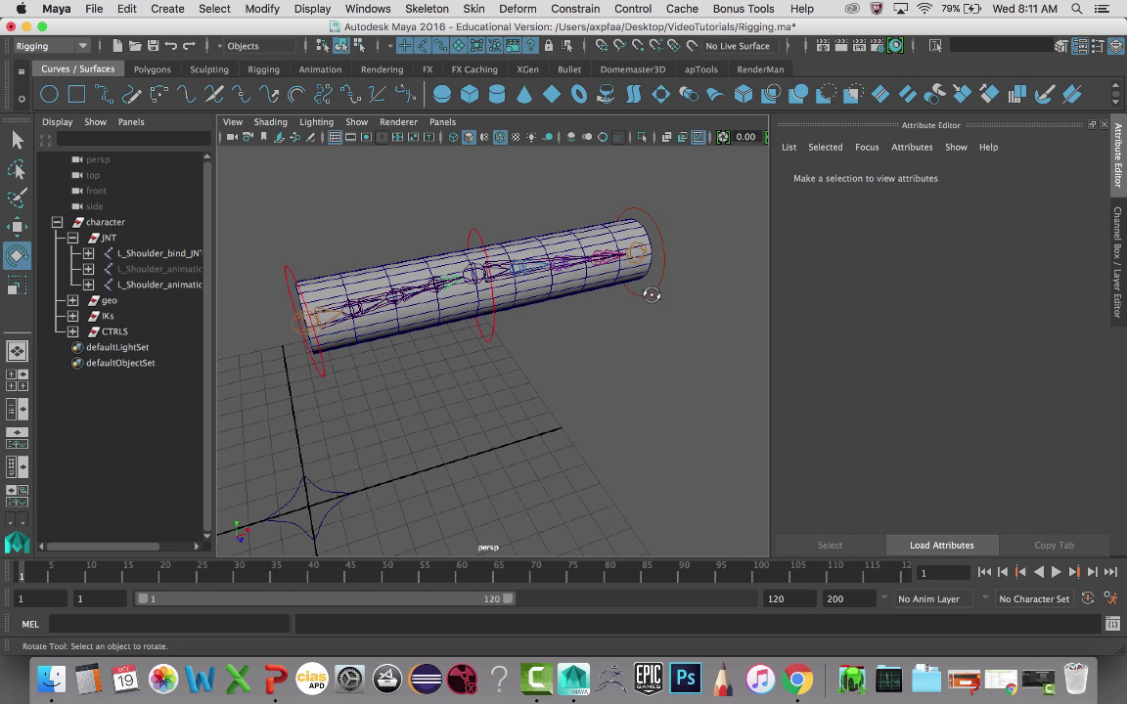
left_click_drag(648, 294, 659, 331, "alt")
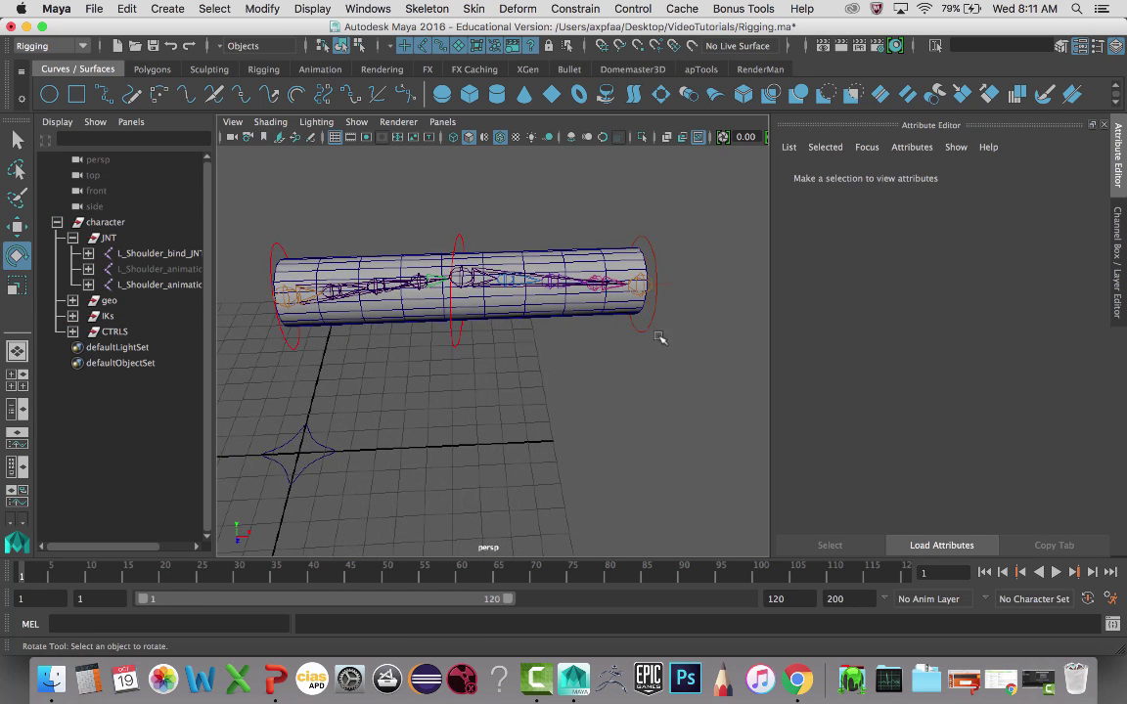
key("super+s")
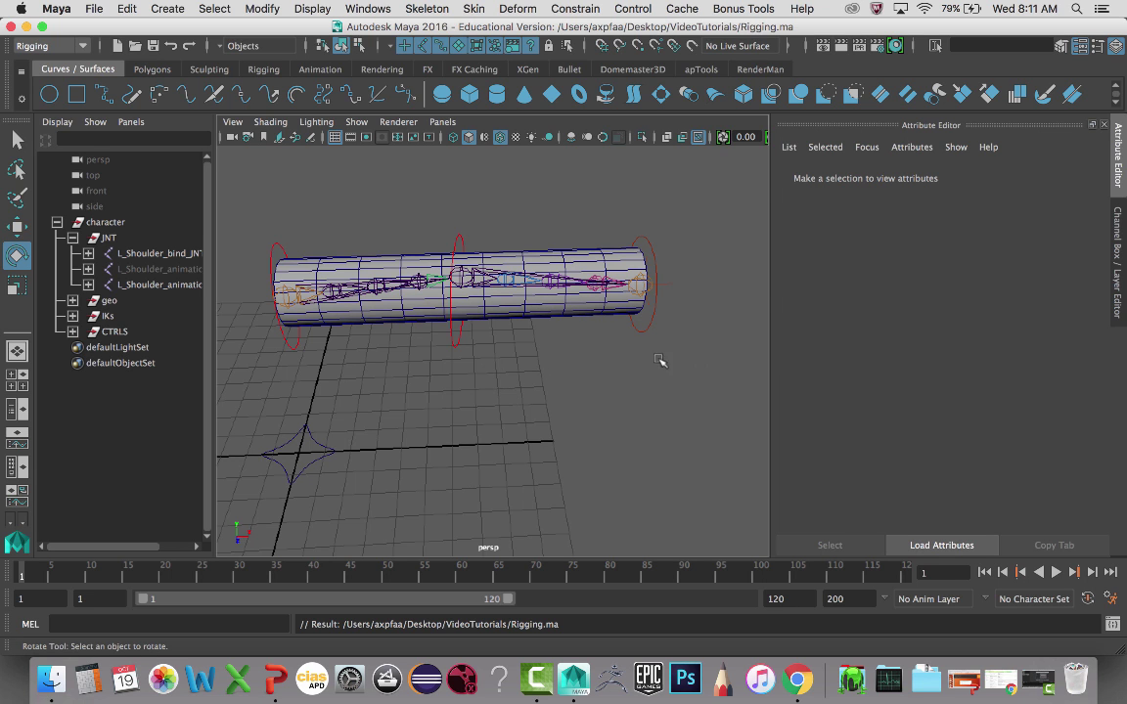
Enable drawing overrides on C_master_ctrlShape, set its index color to yellow, and clear the selection
left_click_drag(659, 361, 659, 276, "alt")
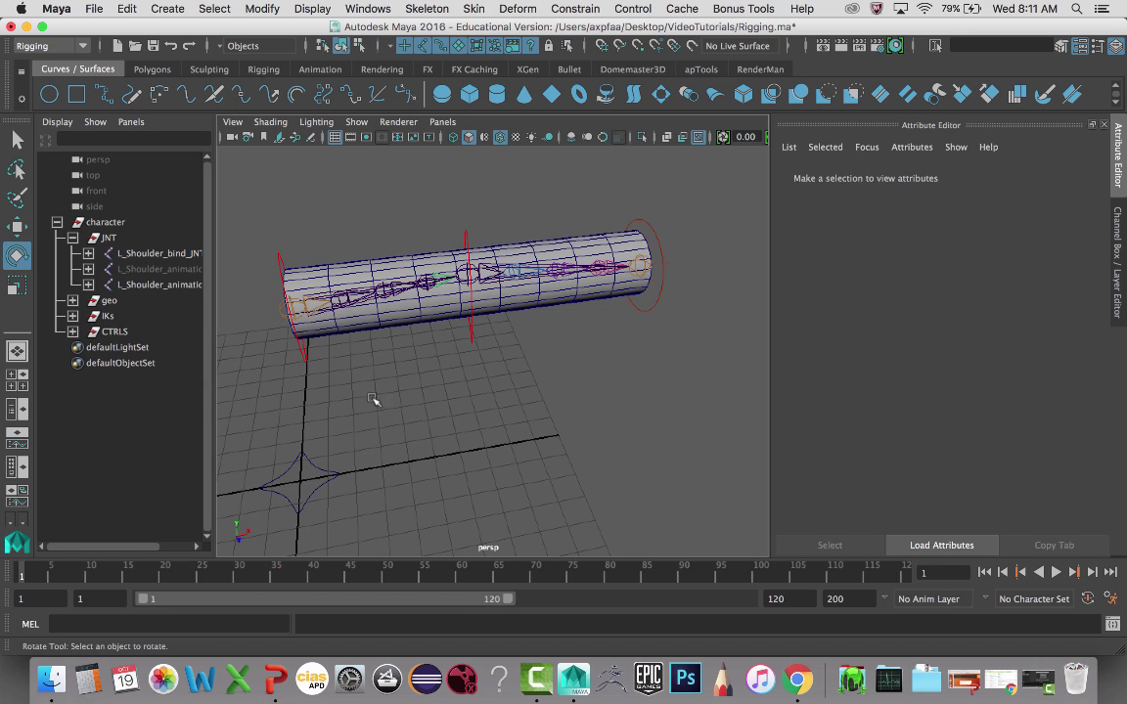
left_click(663, 279)
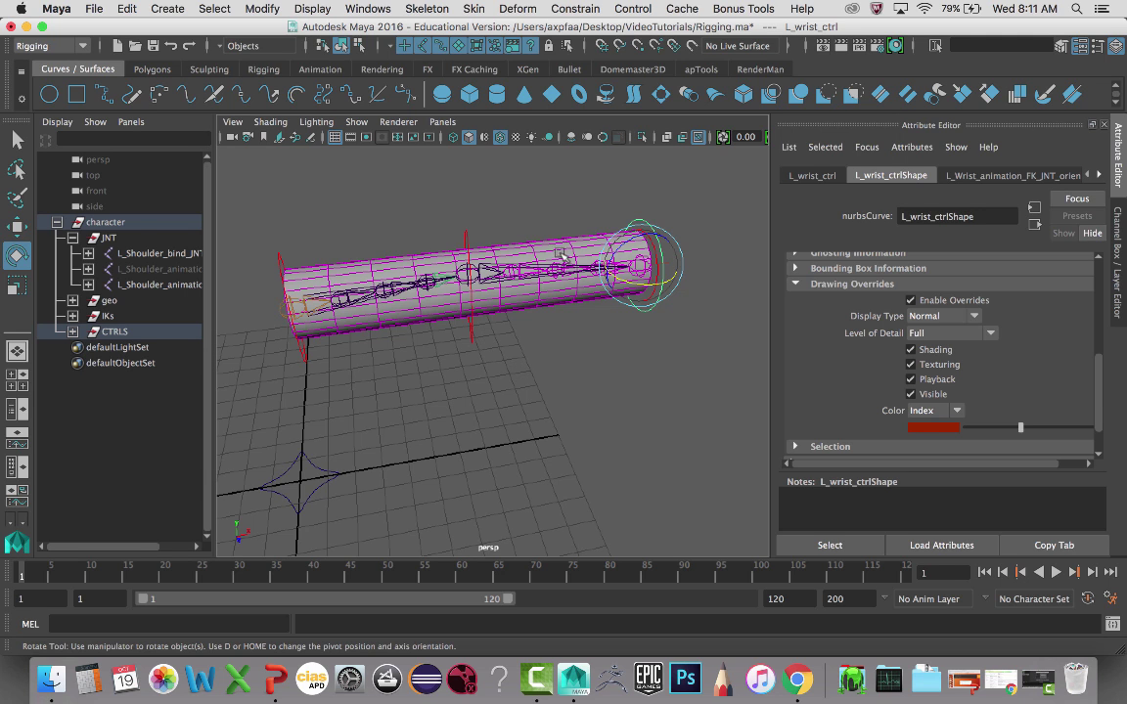
left_click_drag(448, 296, 305, 353, "alt")
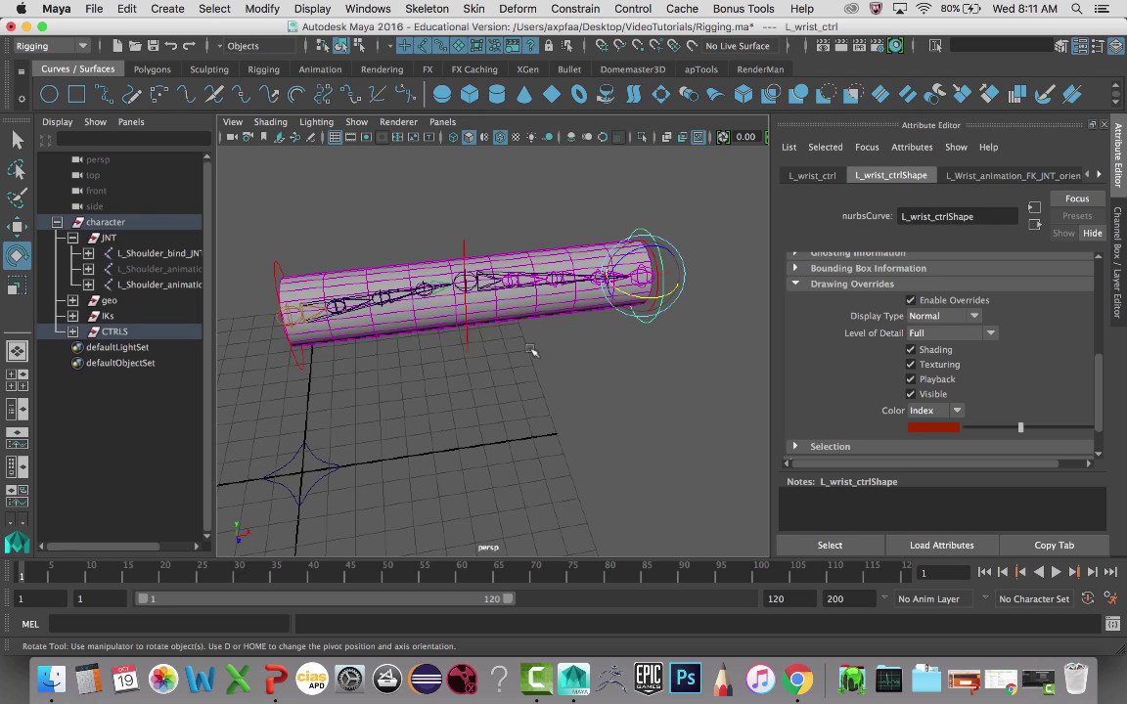
left_click(293, 437)
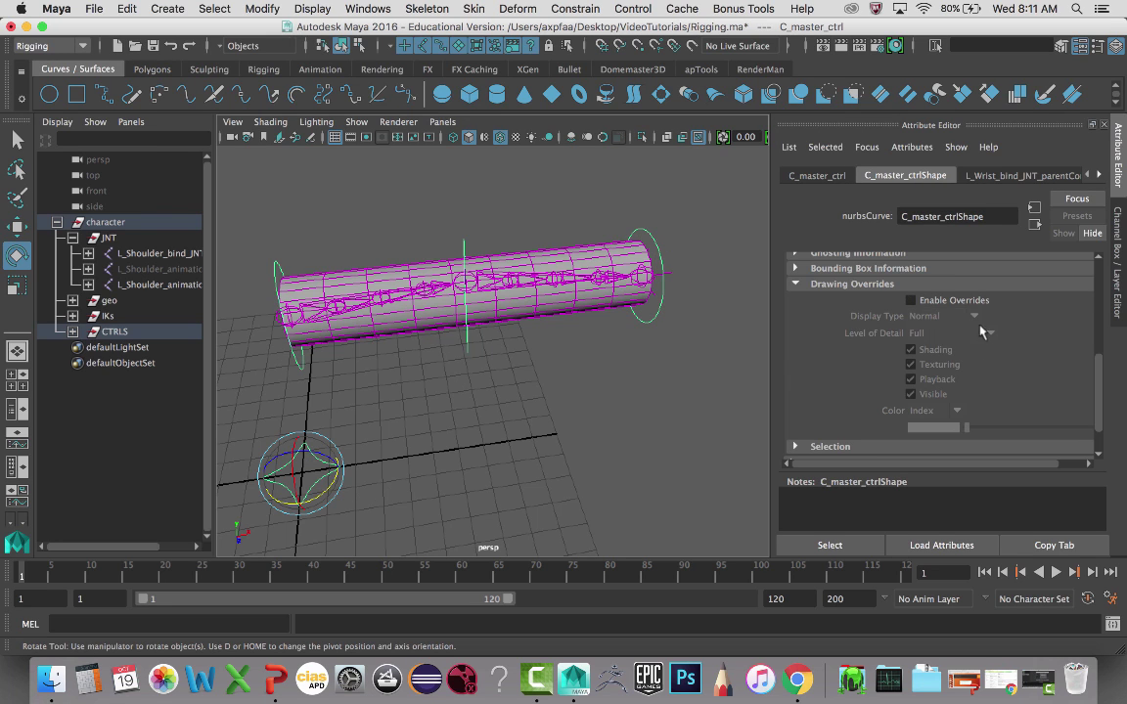
left_click(910, 300)
left_click_drag(968, 427, 1044, 433)
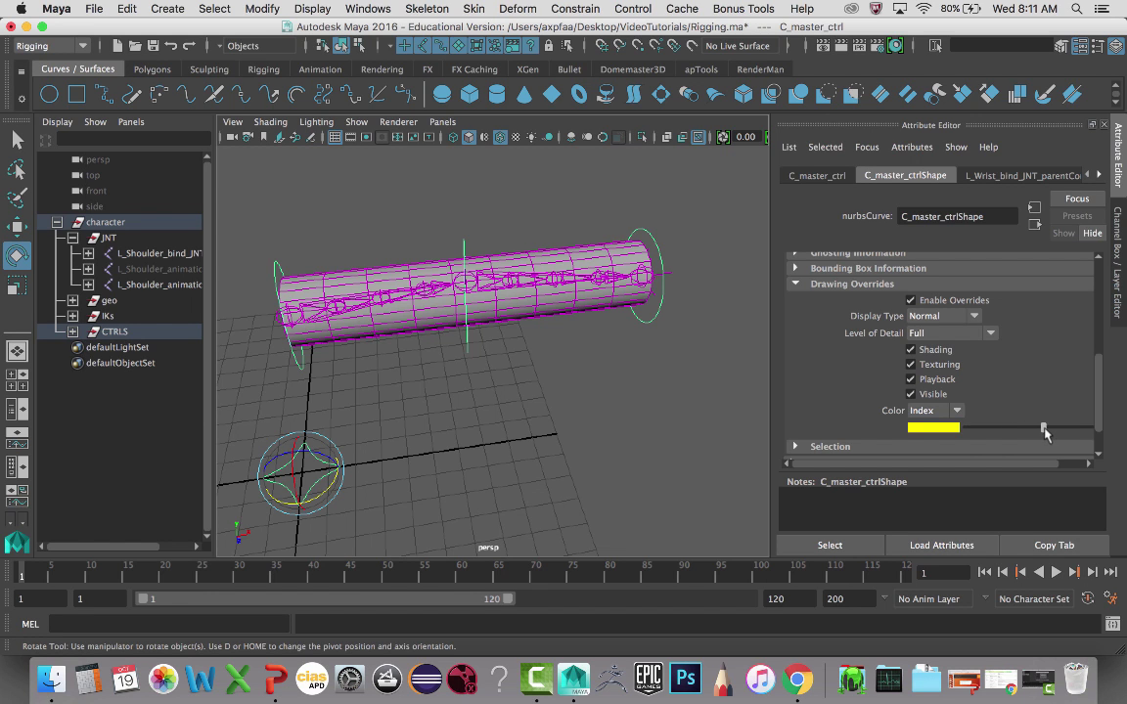
left_click(587, 445)
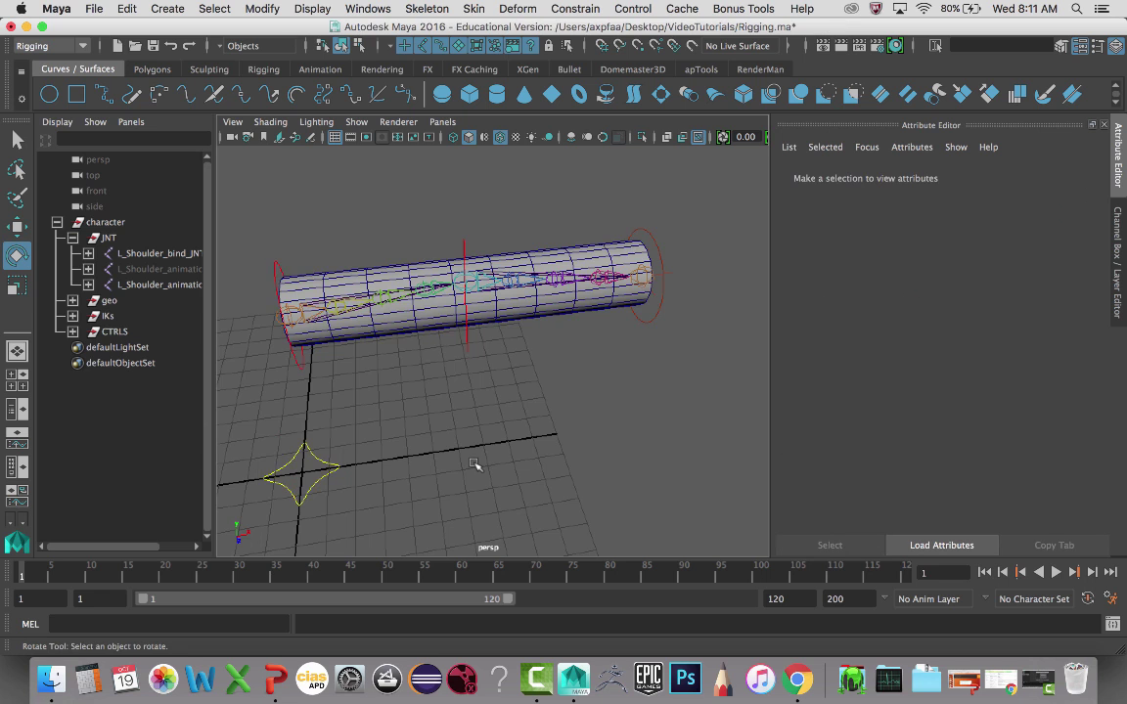
Set the L Arm IKFK Switch attribute of C_master_ctrl to IK
left_click(292, 351)
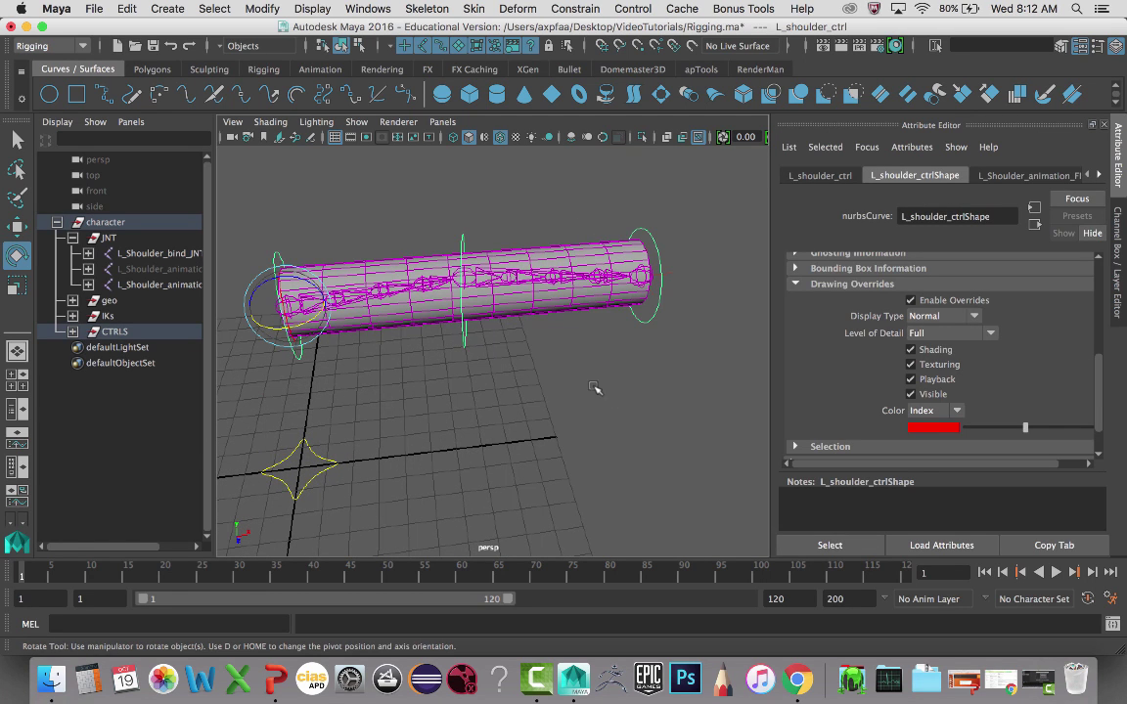
left_click(297, 439)
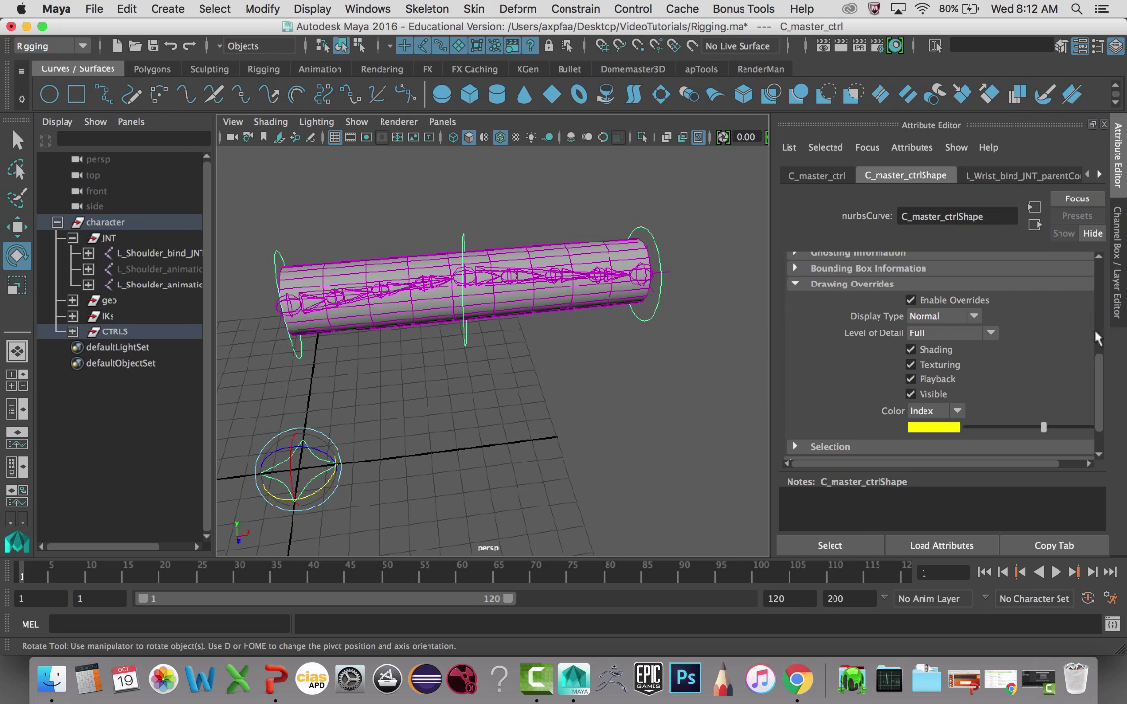
left_click(1116, 256)
left_click(1086, 314)
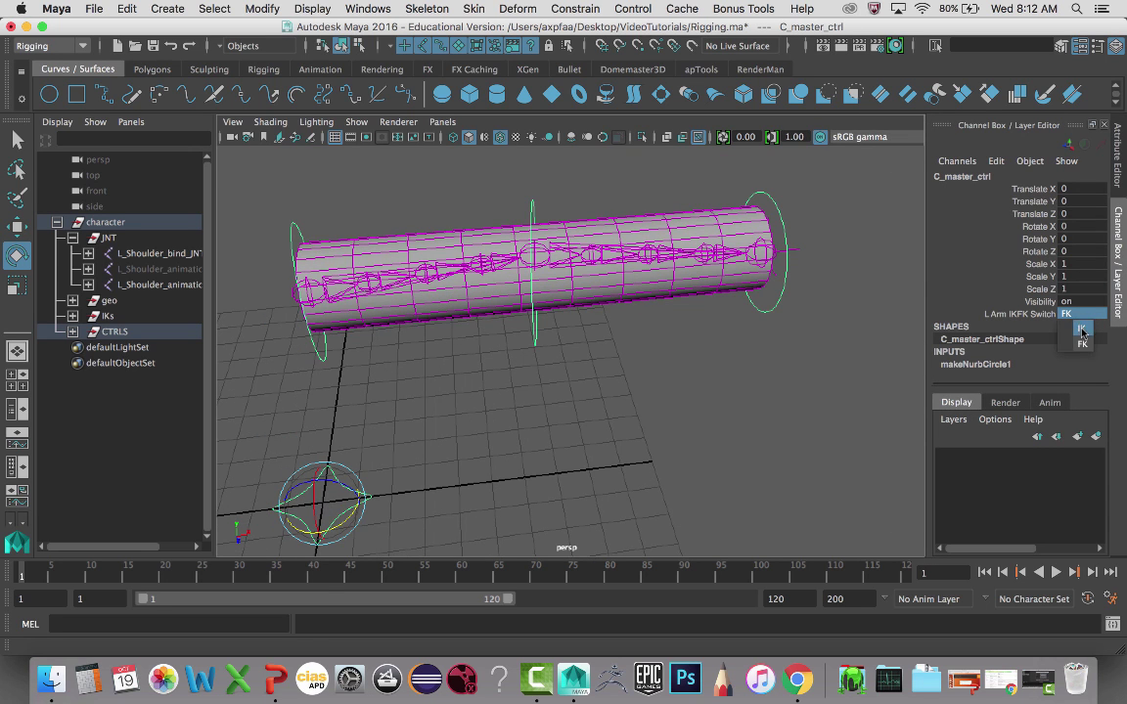
left_click(1081, 330)
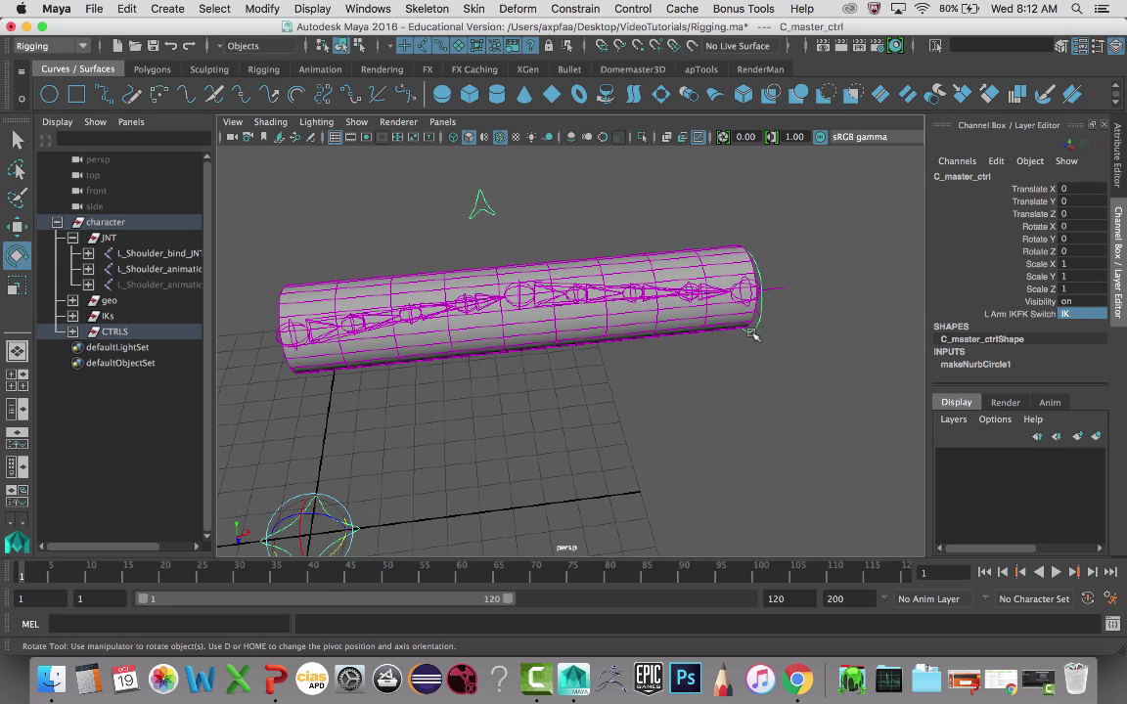
Lock and hide the Scale X, Y, Z and Visibility channels of L_wrist_IK_ctrl
left_click(752, 335)
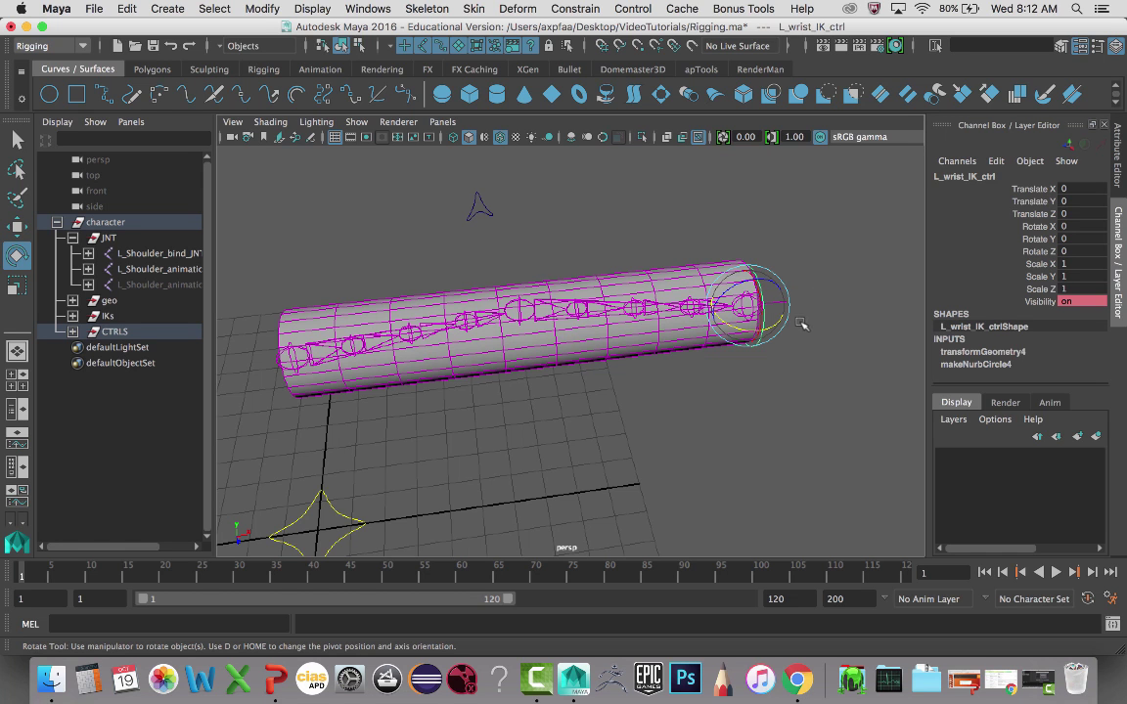
mouse_move(779, 324)
left_mouse_down()
mouse_move(758, 320)
mouse_move(815, 312)
mouse_move(774, 325)
mouse_move(787, 324)
left_mouse_up()
key("super+z")
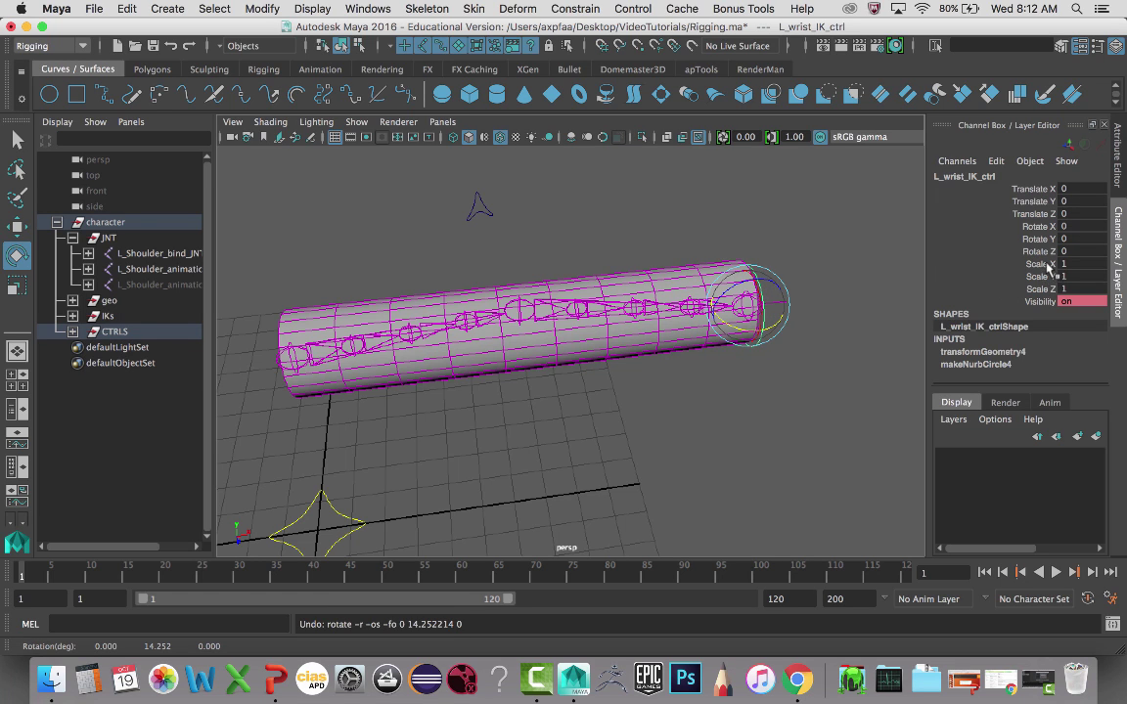
left_click_drag(1043, 265, 1037, 290)
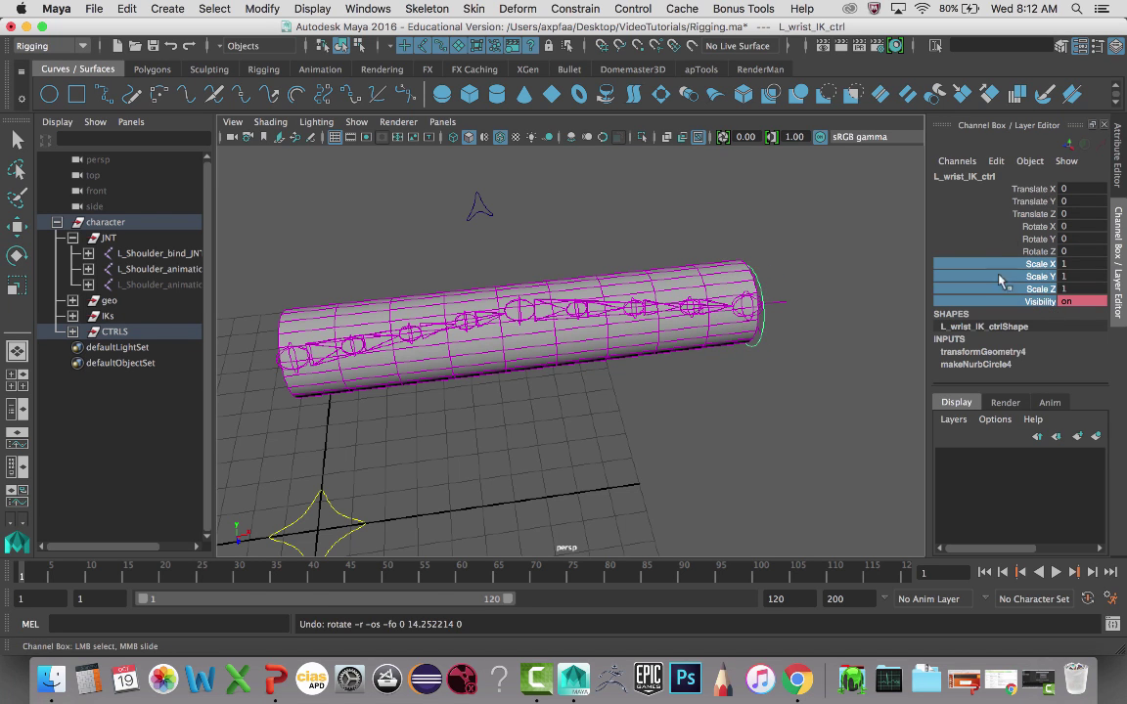
right_click(1042, 277)
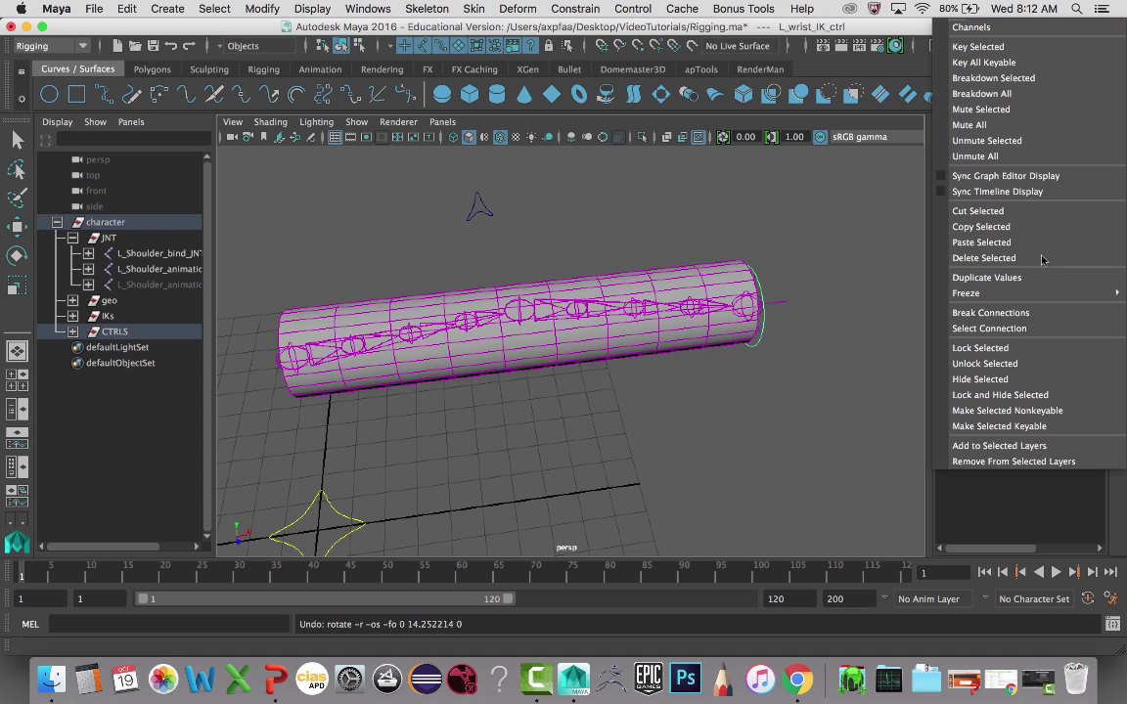
mouse_move(982, 293)
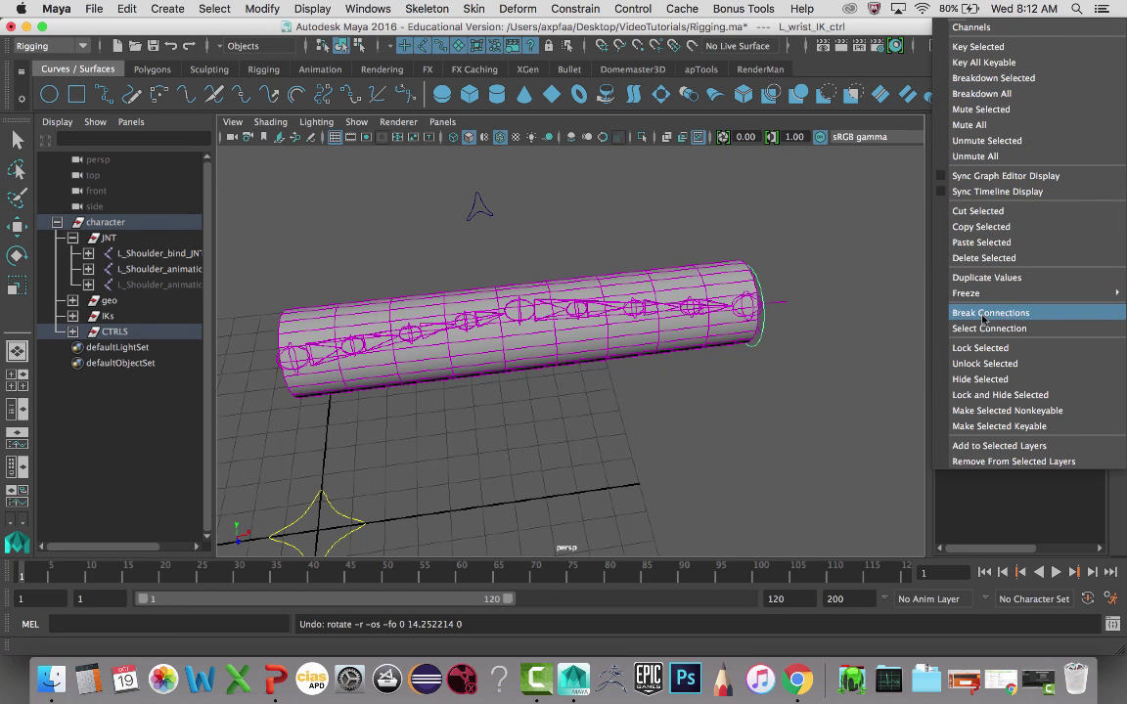
left_click(999, 395)
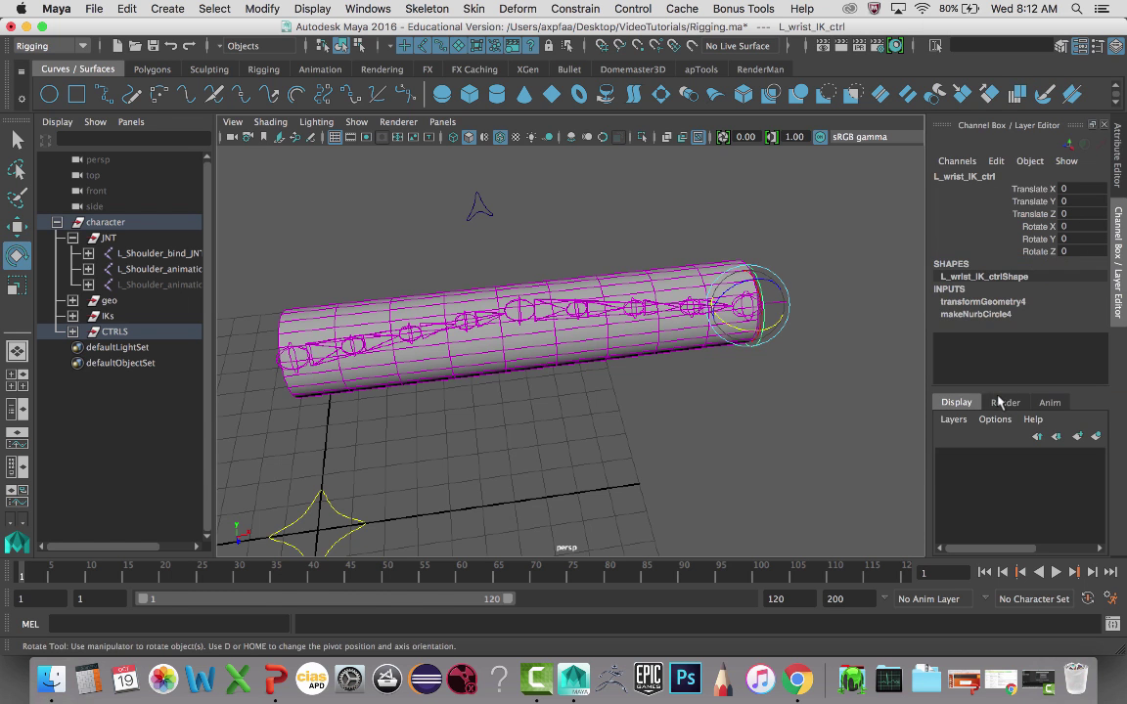
Lock and hide all Rotate and Scale channels and the Visibility channel of L_elbow_IK_ctrl
left_click_drag(778, 366, 639, 352, "alt")
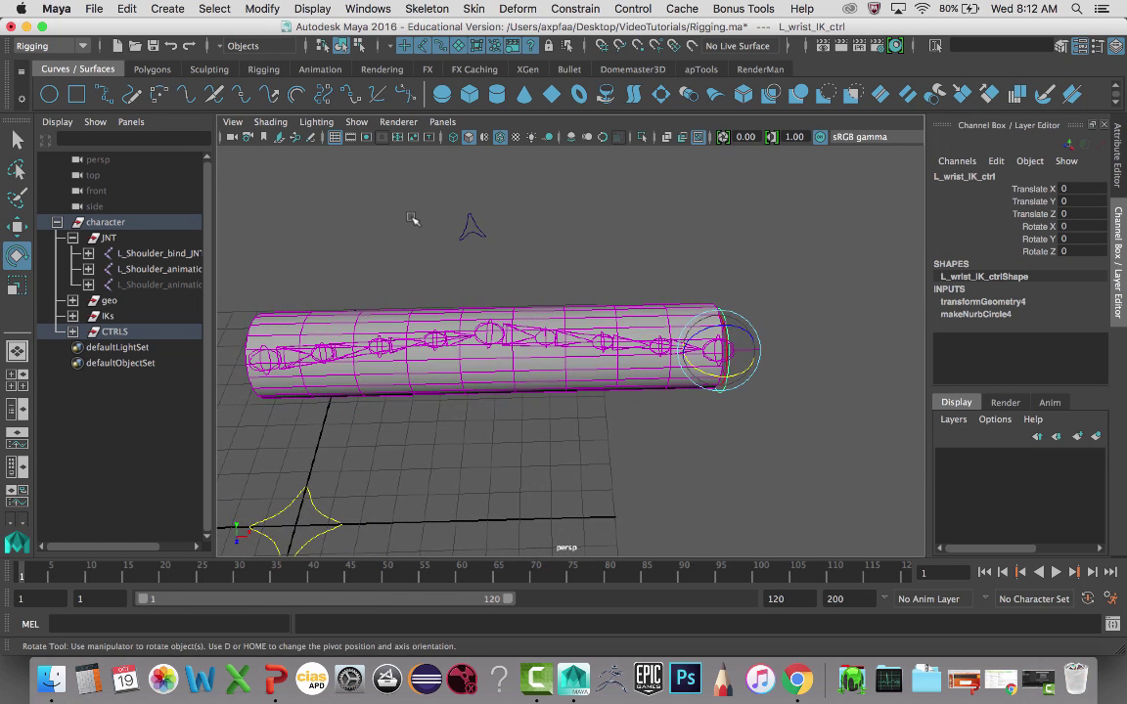
left_click(485, 221)
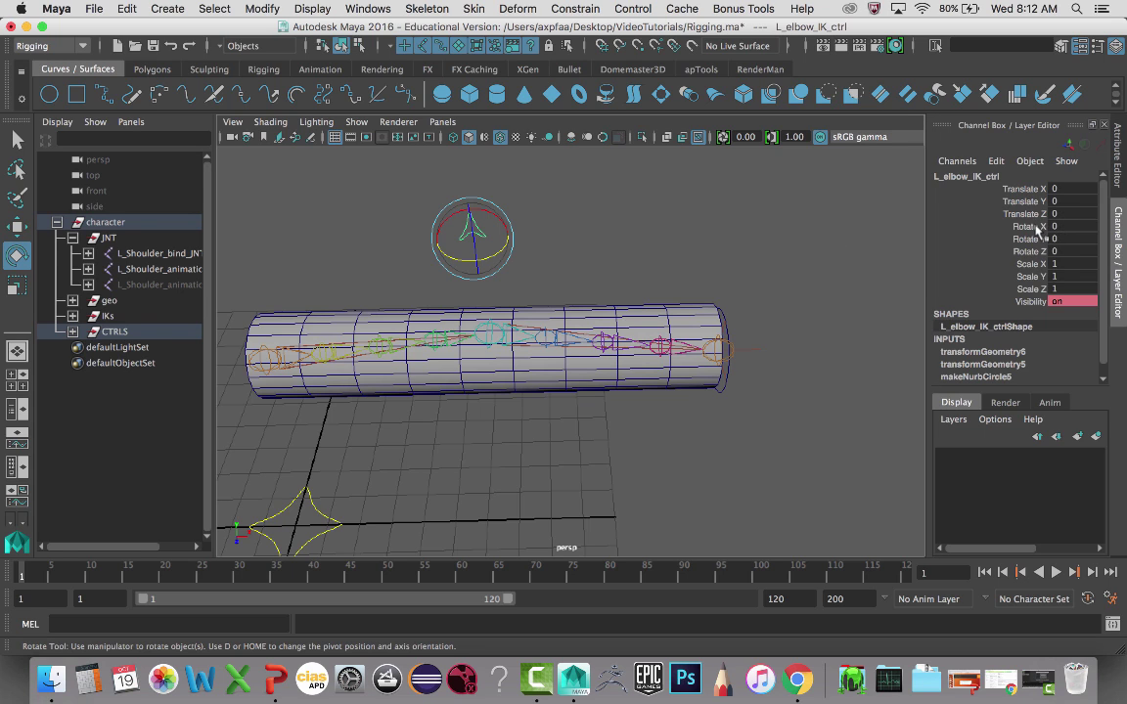
left_click_drag(1038, 228, 1037, 305)
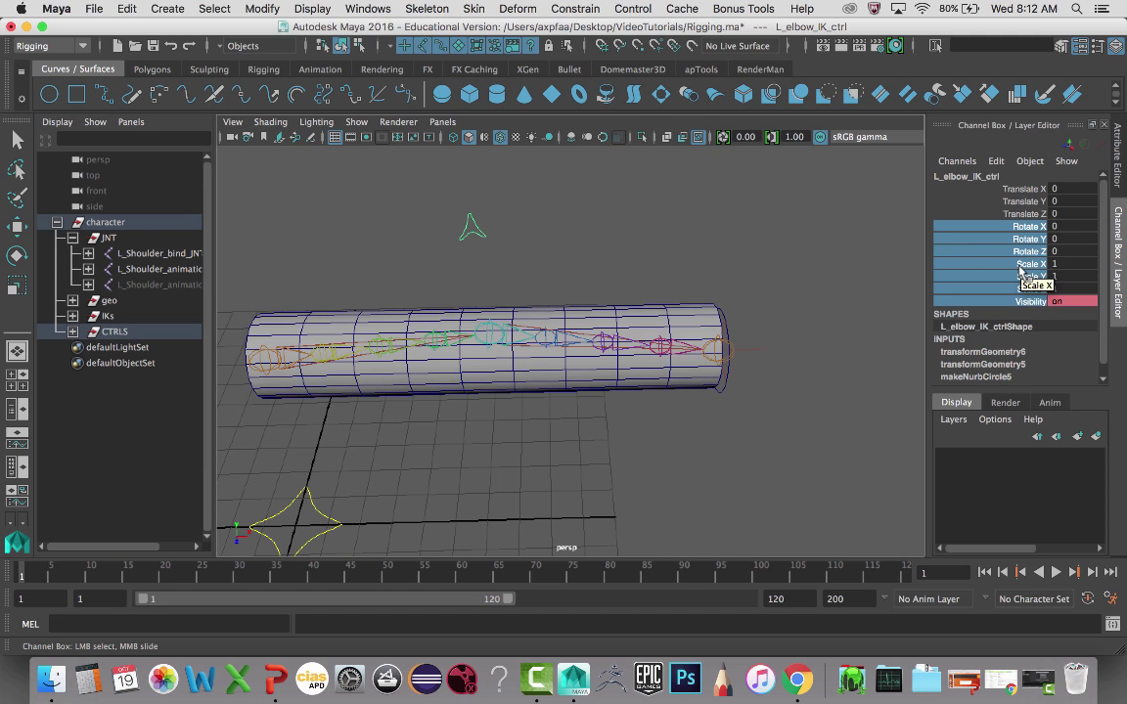
key("g")
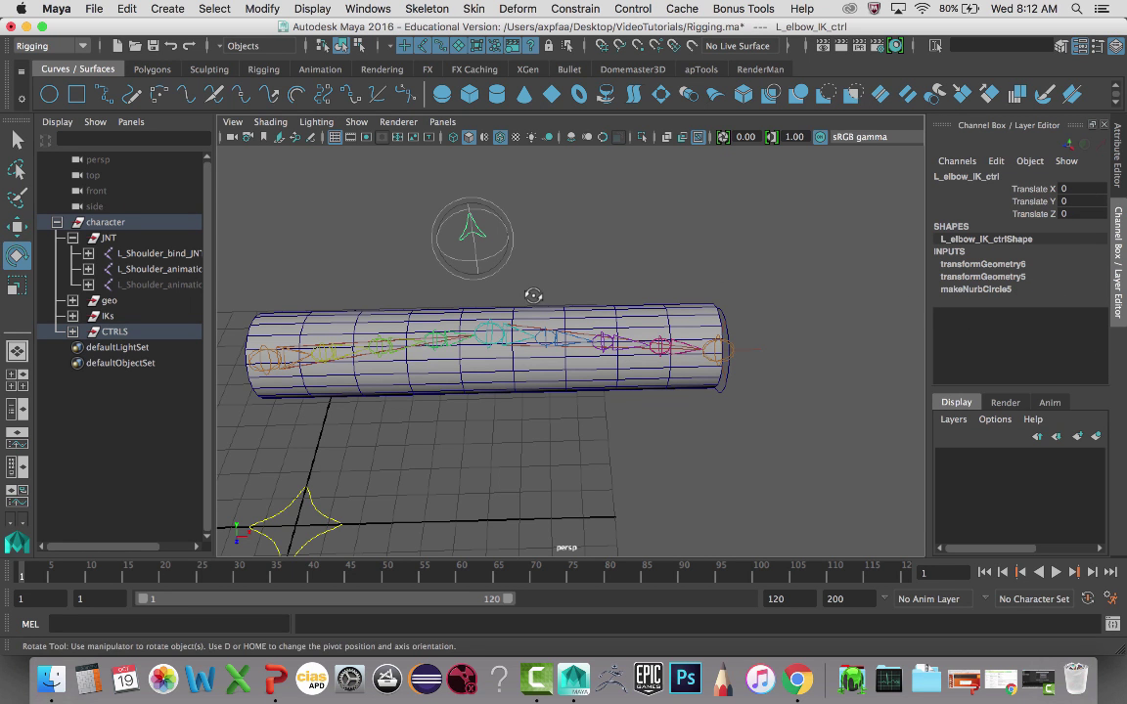
Enlarge the L_wrist_IK_ctrl circle well beyond the arm geometry by uniformly scaling all its CVs, then return to object selection
left_click_drag(533, 295, 514, 301, "alt")
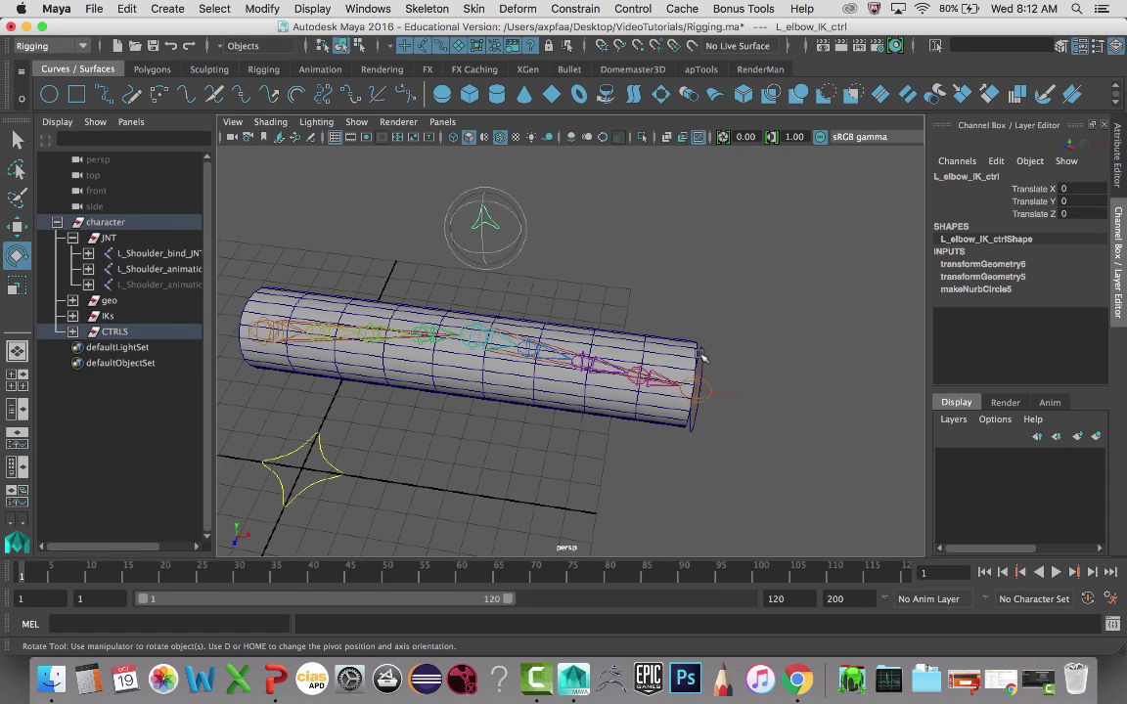
left_click(711, 385)
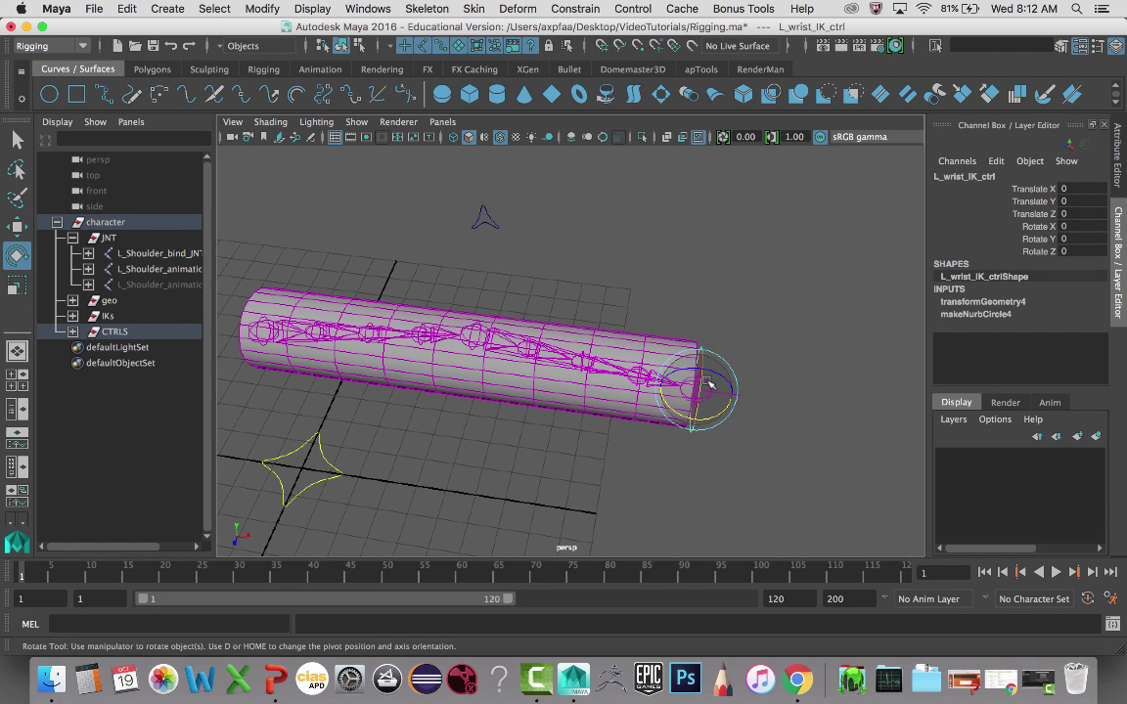
key("F8")
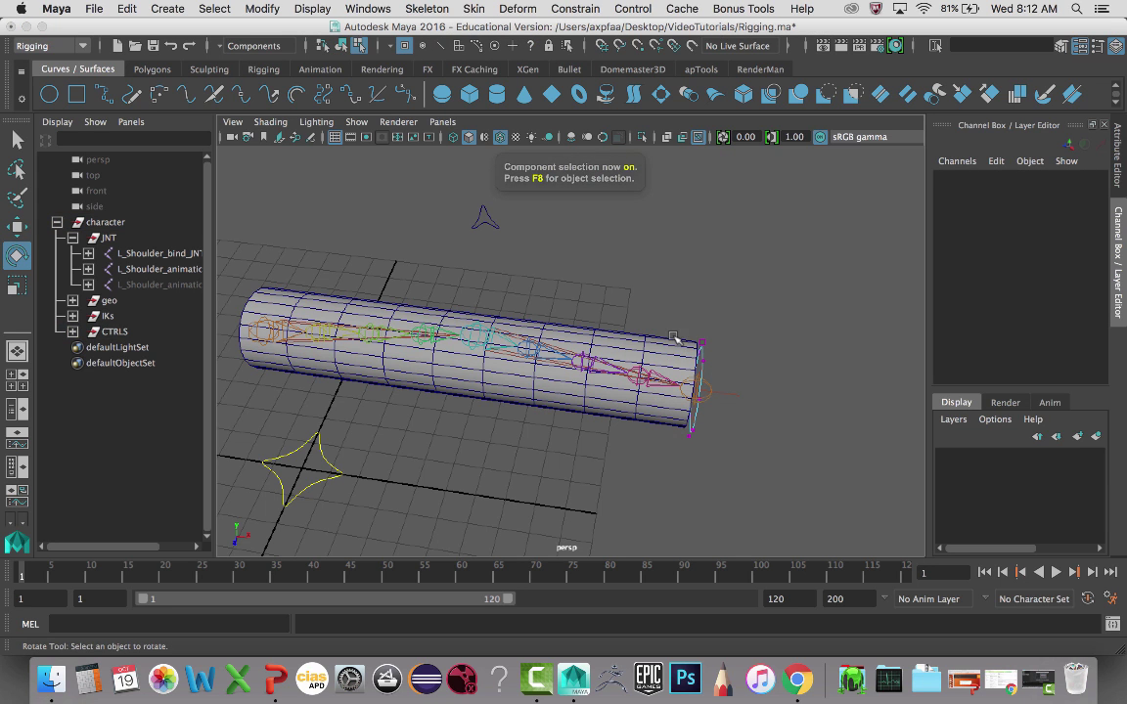
left_click_drag(682, 331, 749, 467)
key("r")
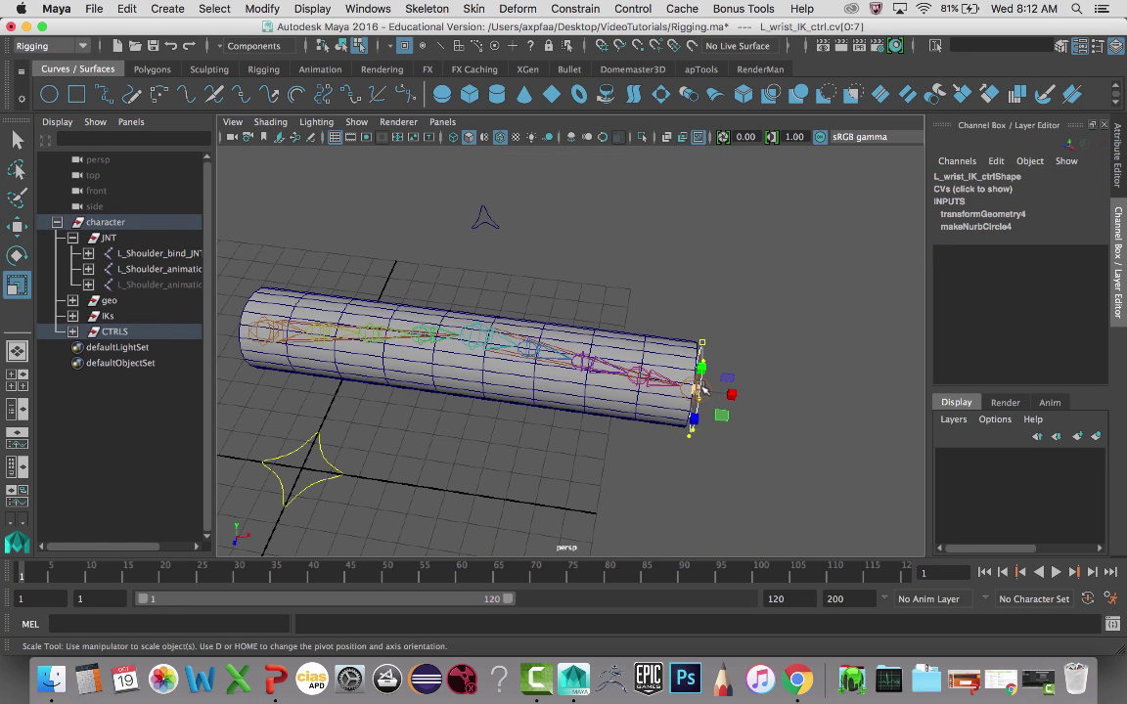
mouse_move(696, 390)
left_mouse_down()
mouse_move(722, 401)
mouse_move(795, 392)
mouse_move(690, 390)
left_mouse_up()
middle_click_drag(698, 337, 724, 309, "alt")
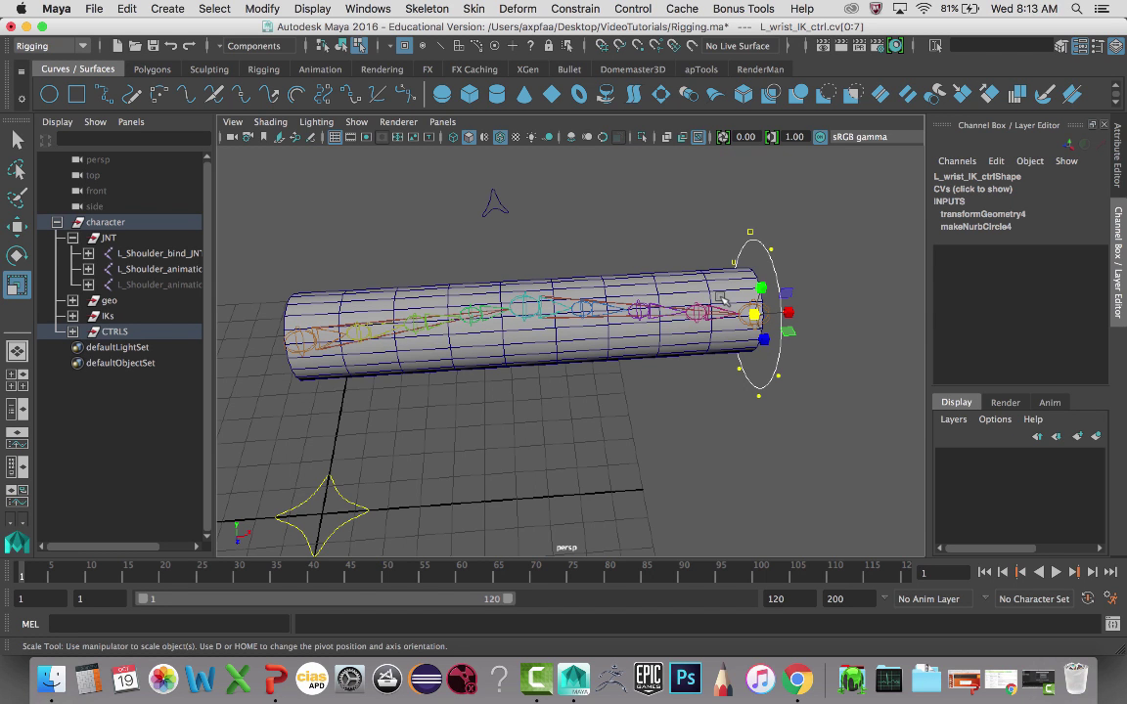
key("F8")
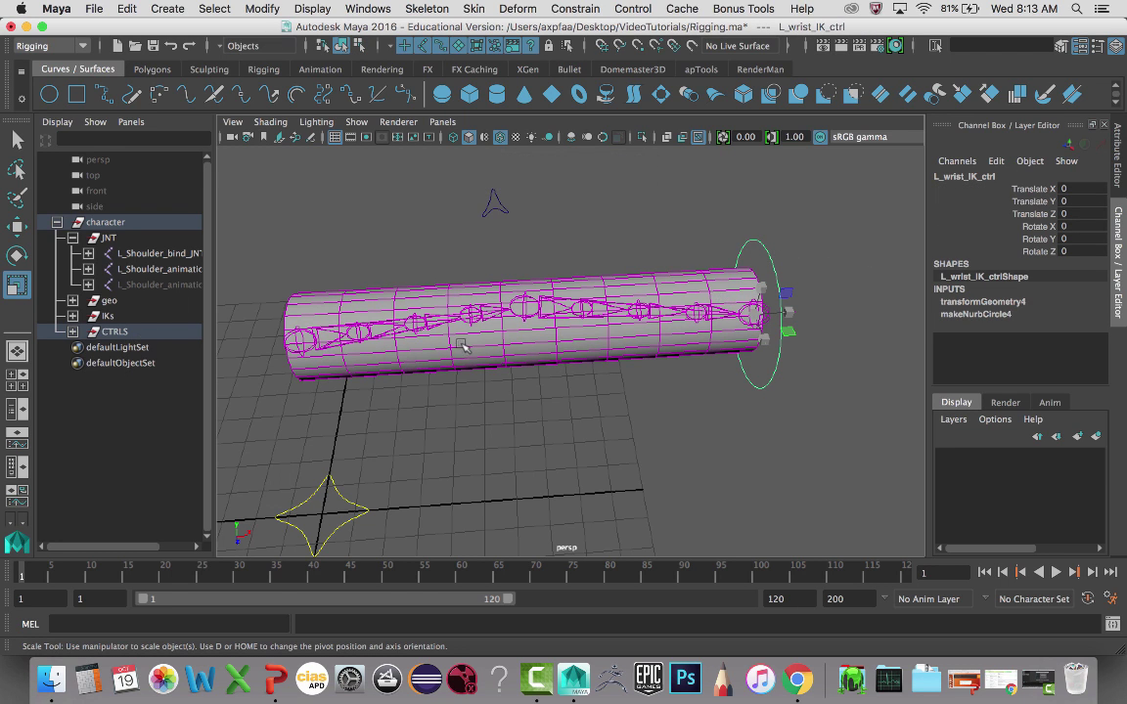
Enable drawing overrides on L_wrist_IK_ctrlShape, set its index color to bright red, and clear the selection
left_click(1003, 319)
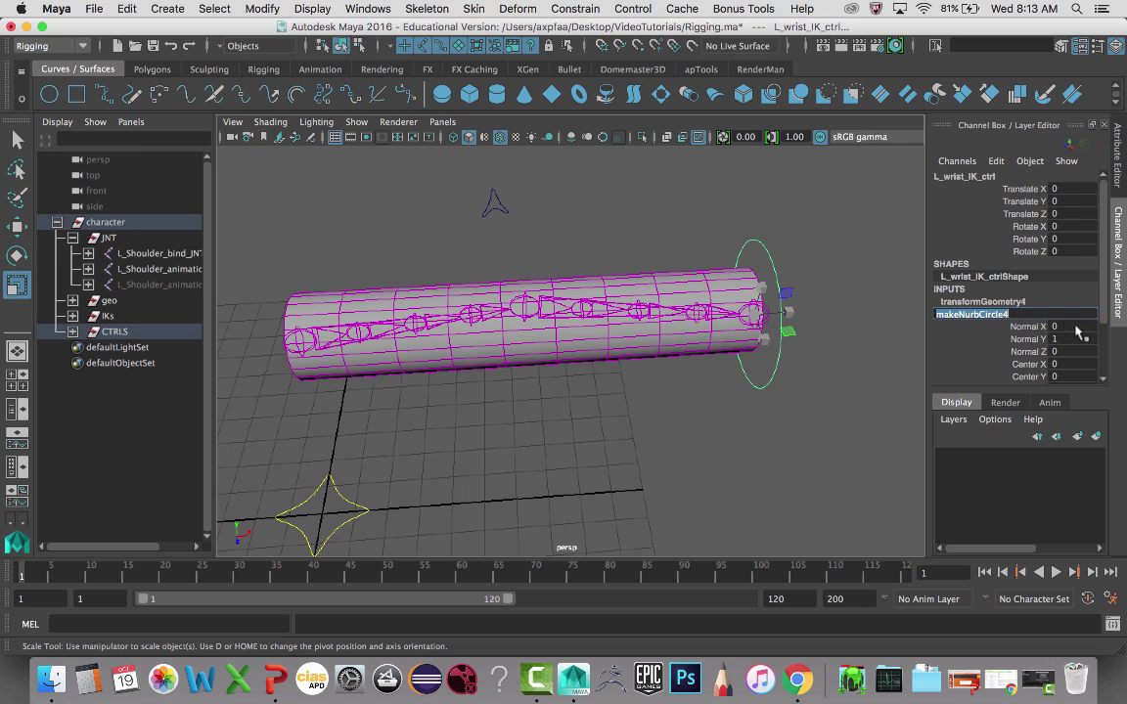
left_click(1119, 173)
left_click(919, 303)
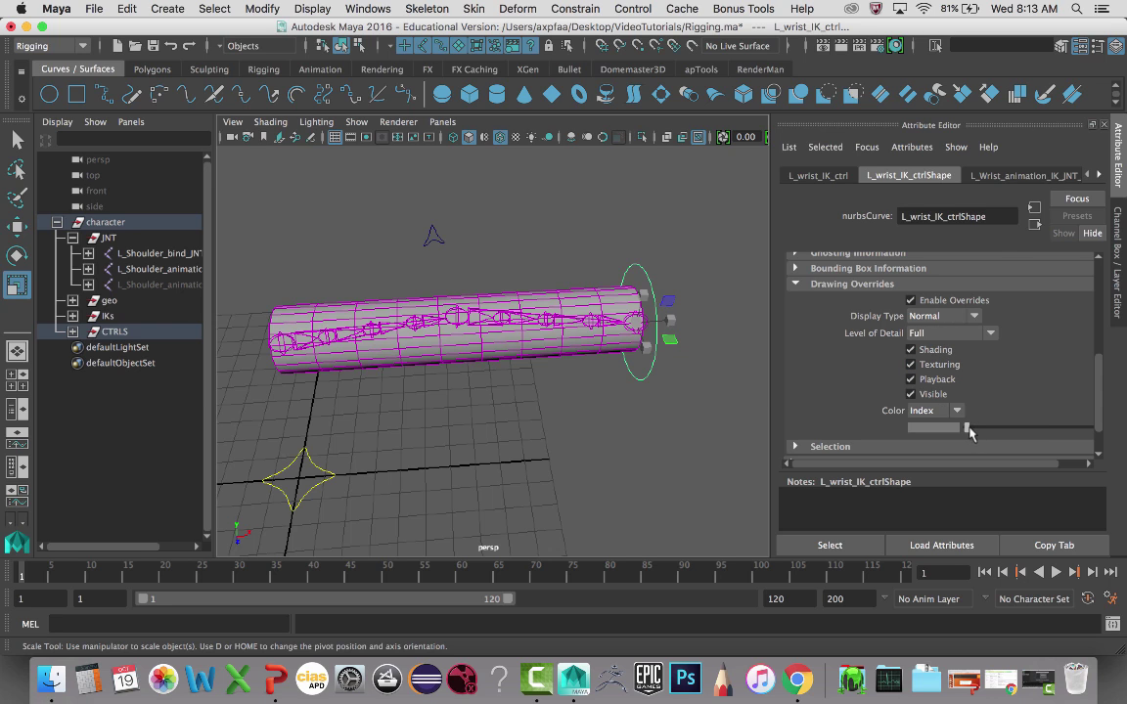
left_click_drag(968, 427, 1024, 428)
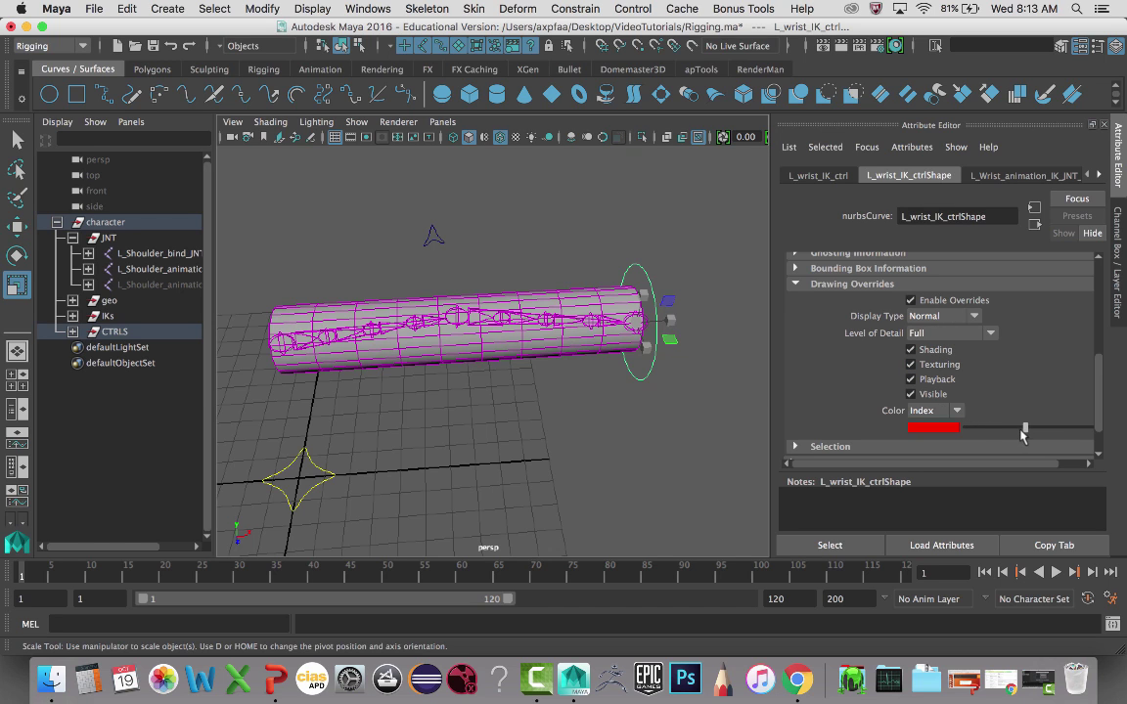
left_click(712, 390)
Enable drawing overrides on L_elbow_IK_ctrlShape, set its index color to bright red, and clear the selection
left_click(434, 236)
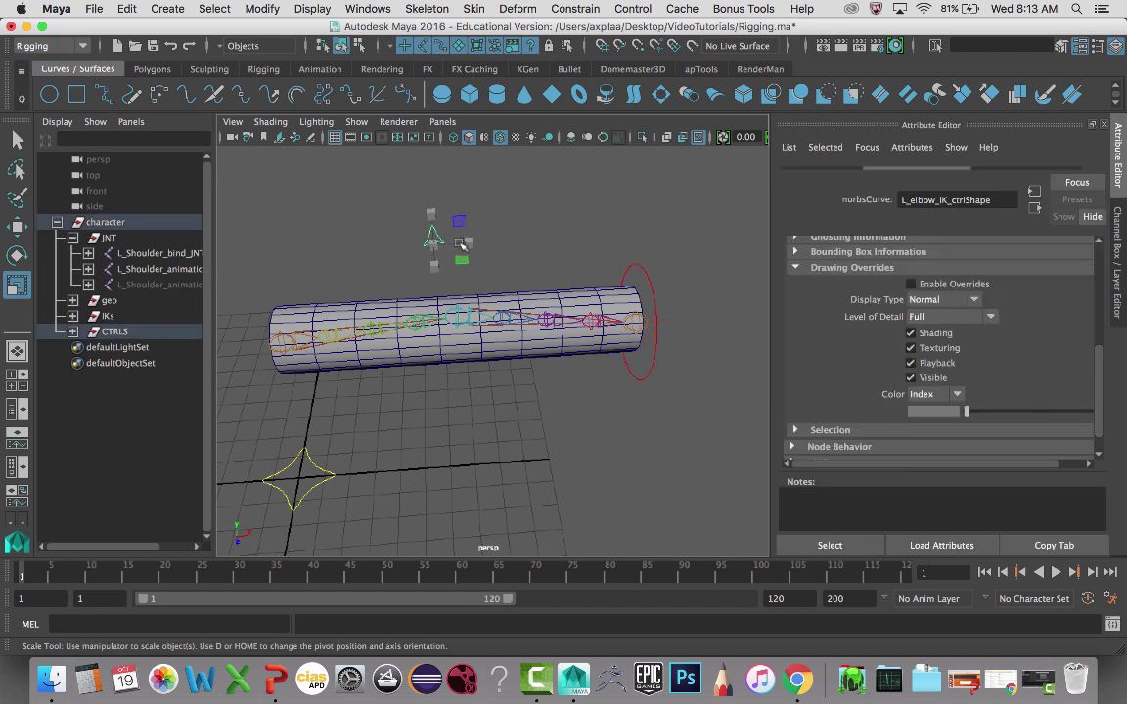
left_click(921, 306)
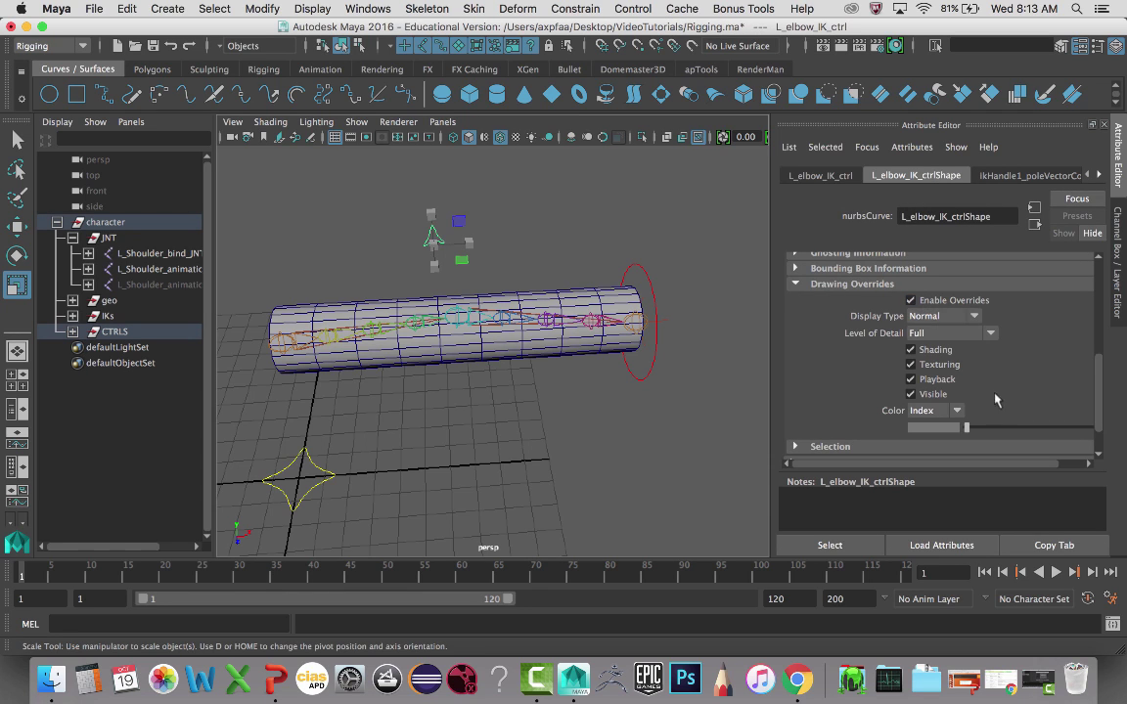
mouse_move(971, 431)
left_mouse_down()
mouse_move(1033, 430)
mouse_move(1024, 432)
left_mouse_up()
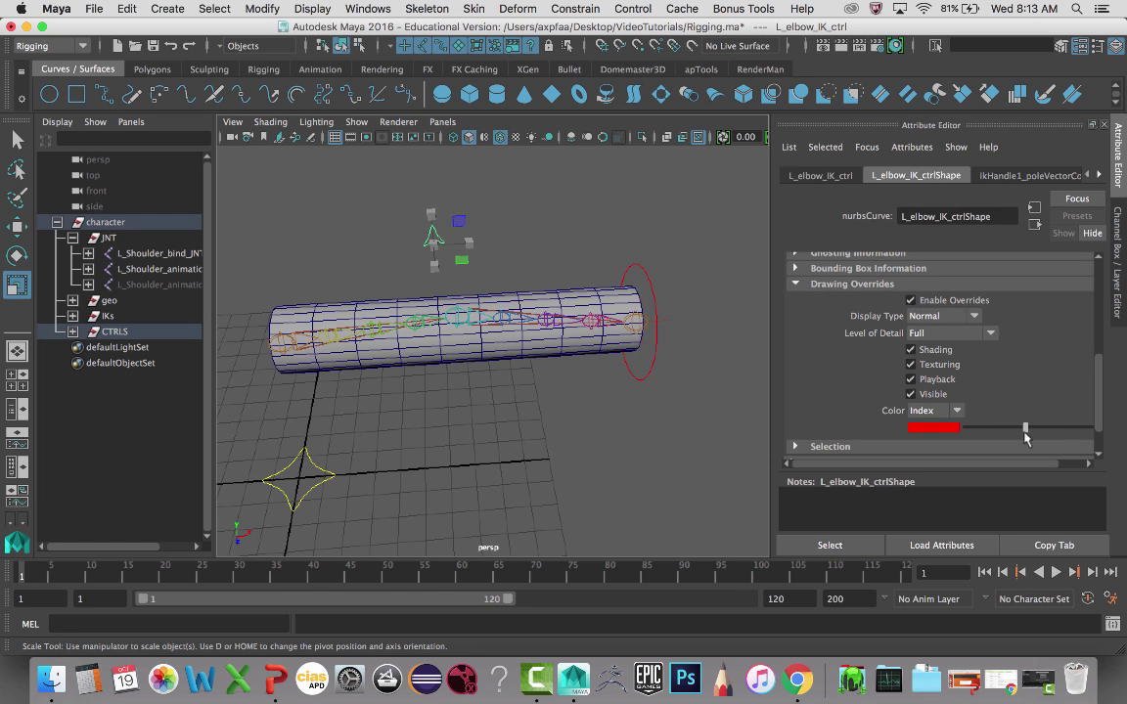
left_click(712, 426)
mouse_move(554, 409)
left_mouse_down("alt")
mouse_move(515, 401)
mouse_move(533, 409)
left_mouse_up("alt")
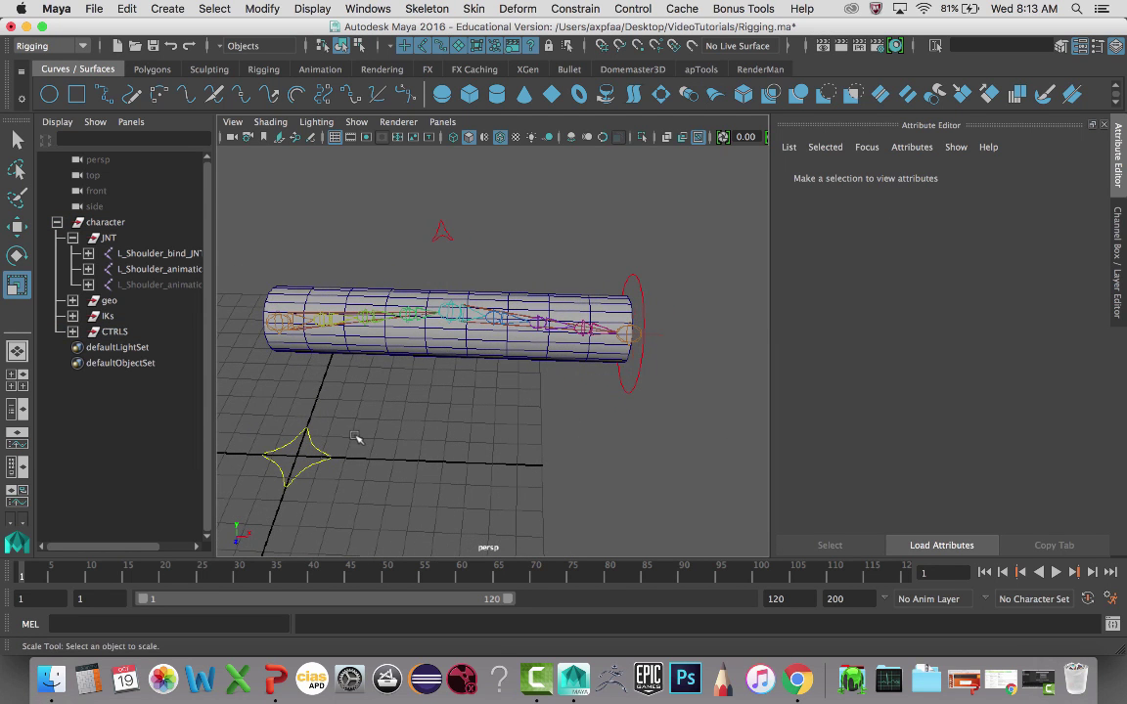
Test uniformly scaling C_master_ctrl to see how the rig follows, and undo the scale
left_click(311, 456)
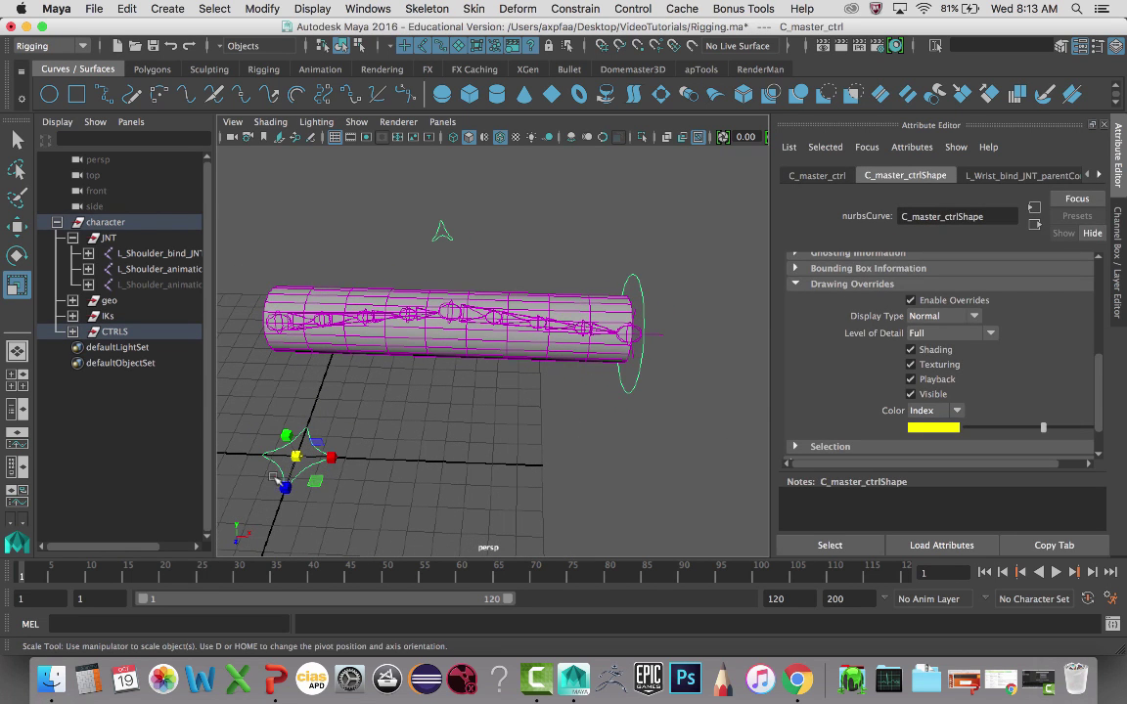
left_click_drag(431, 457, 464, 389, "alt")
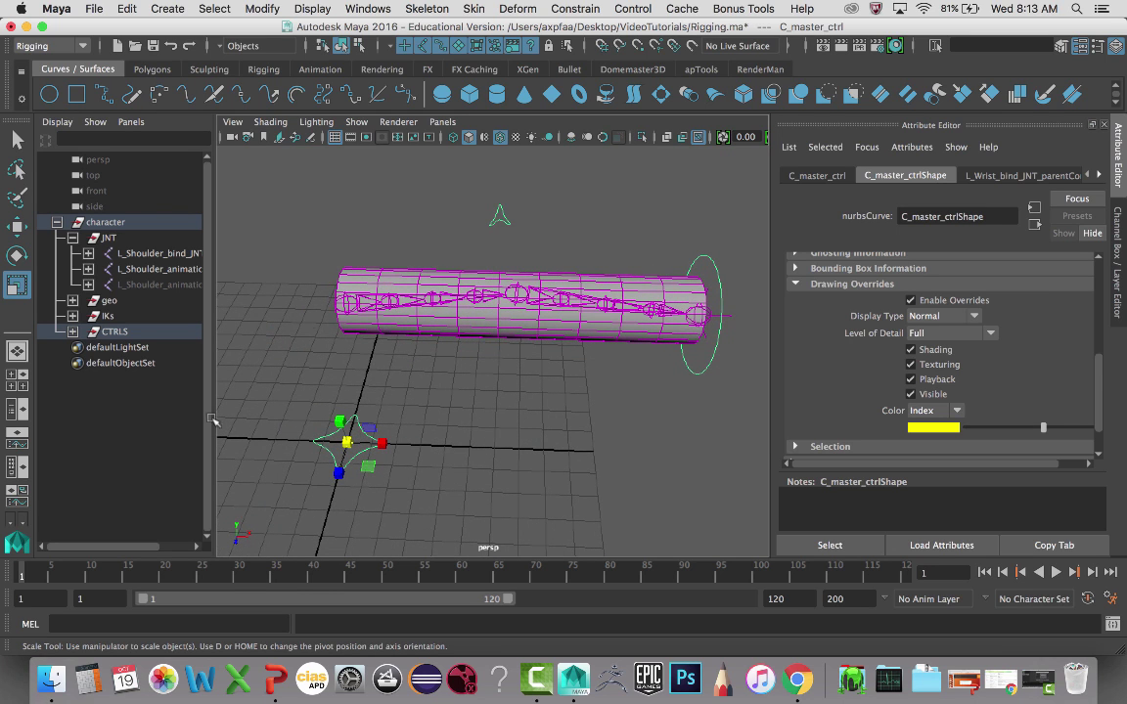
left_click(1116, 221)
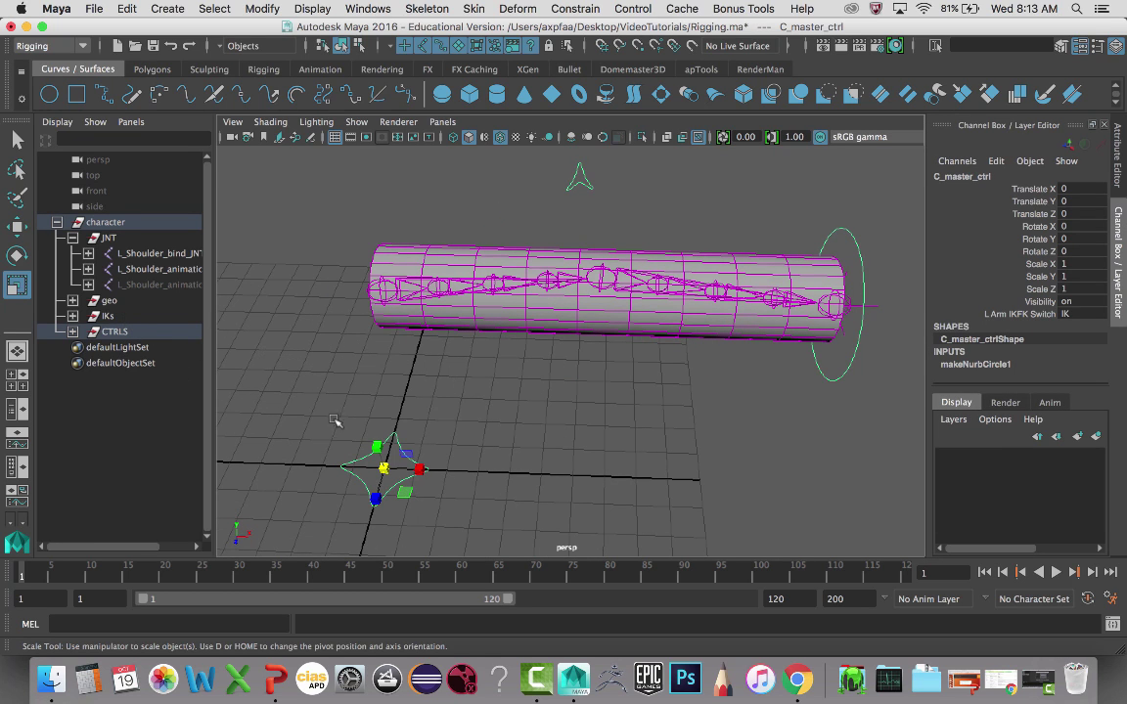
left_click_drag(384, 469, 184, 406)
key("z")
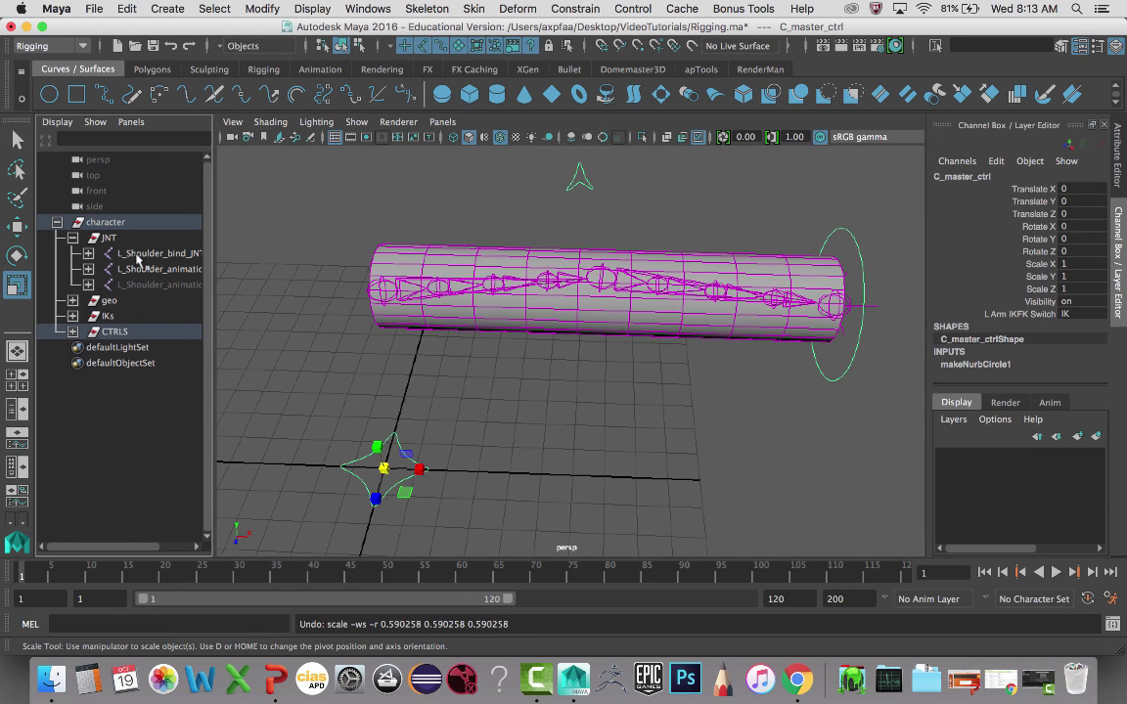
Collapse the JNT group and examine what the JNT, geo, IKs and CTRLS groups each contain in the viewport
left_click(72, 238)
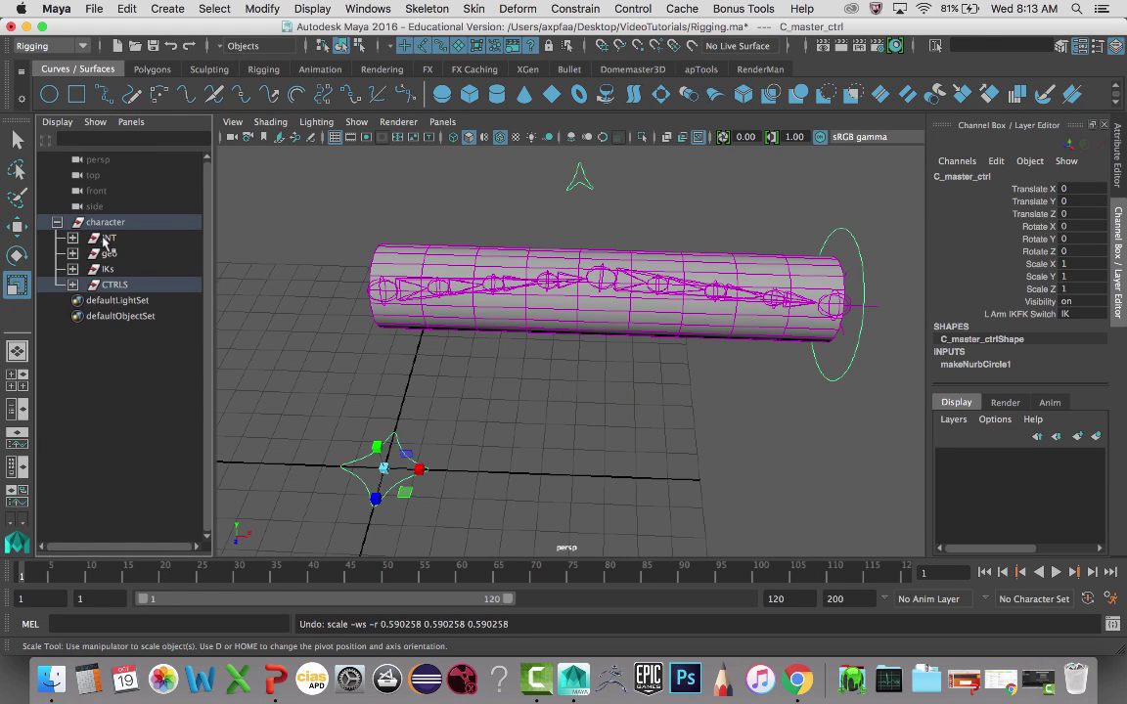
left_click(106, 239)
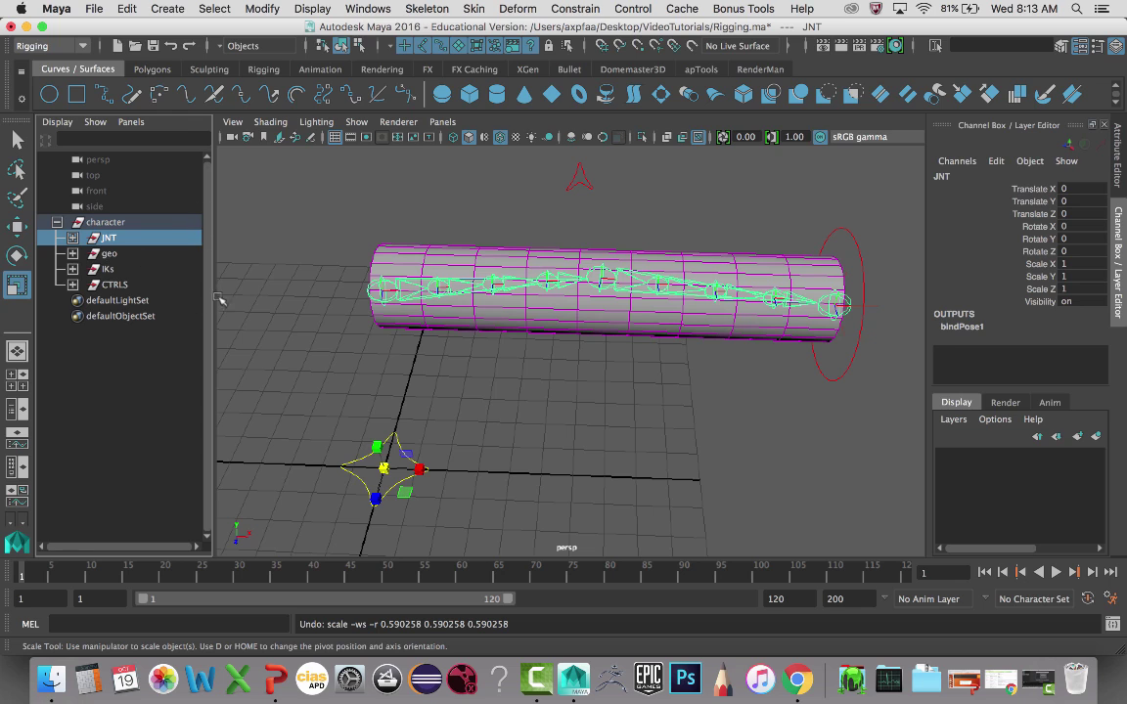
left_click(107, 269)
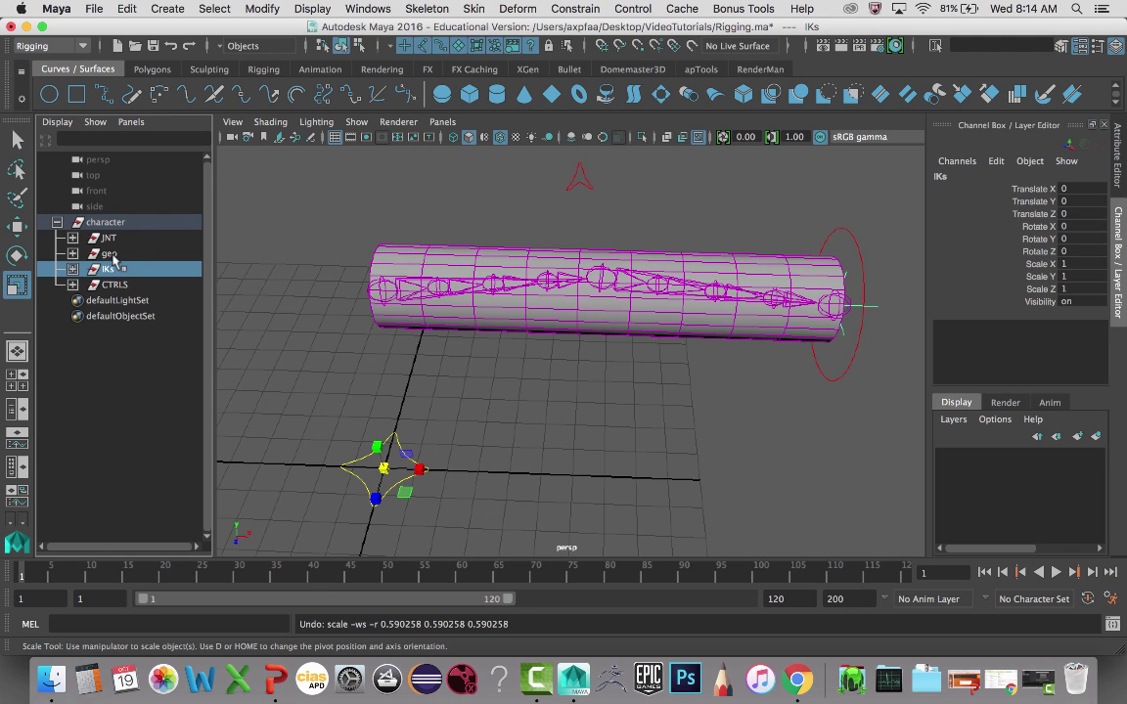
left_click(110, 254)
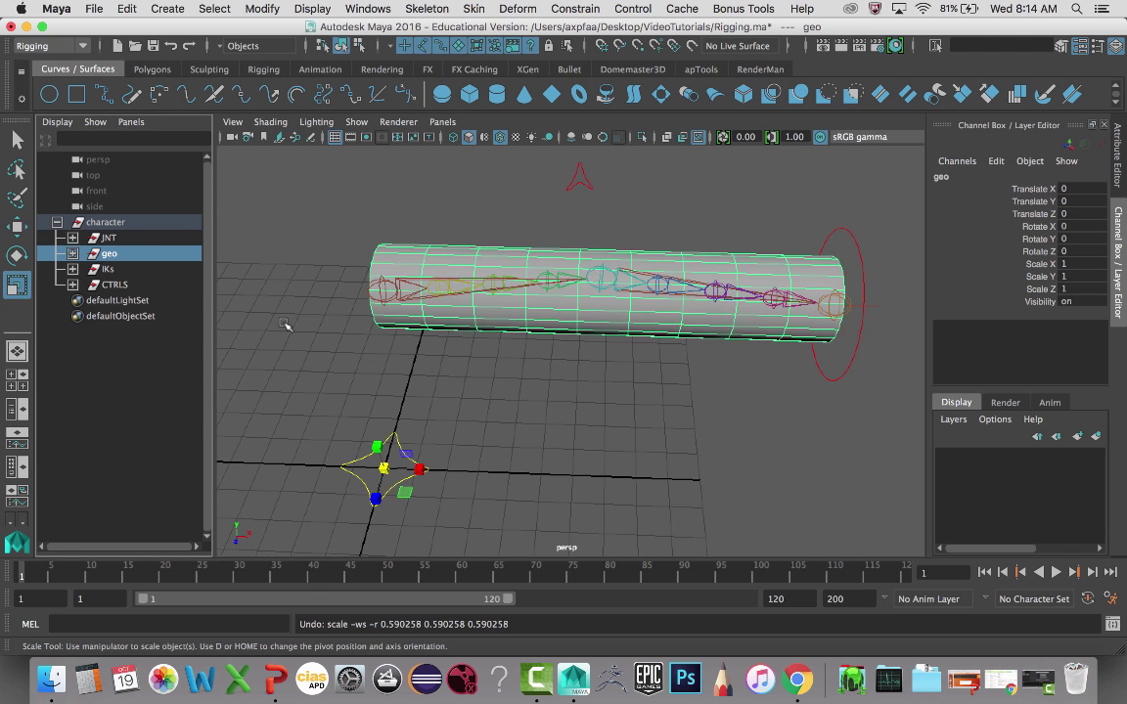
left_click(110, 239)
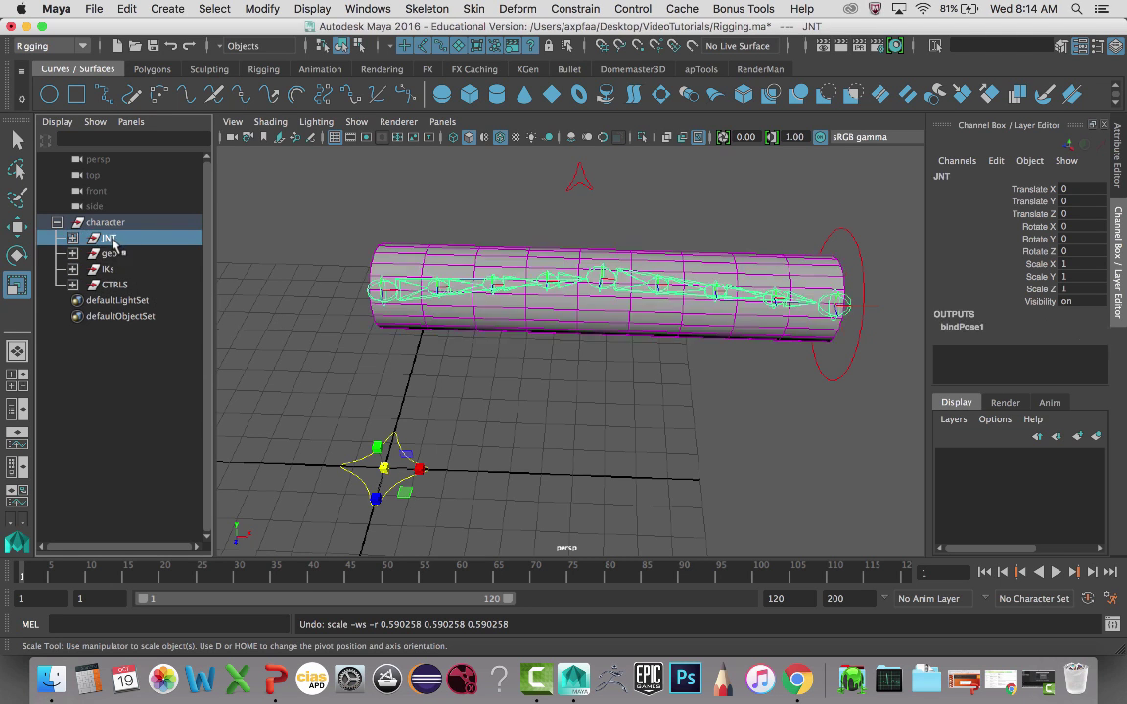
left_click(109, 269)
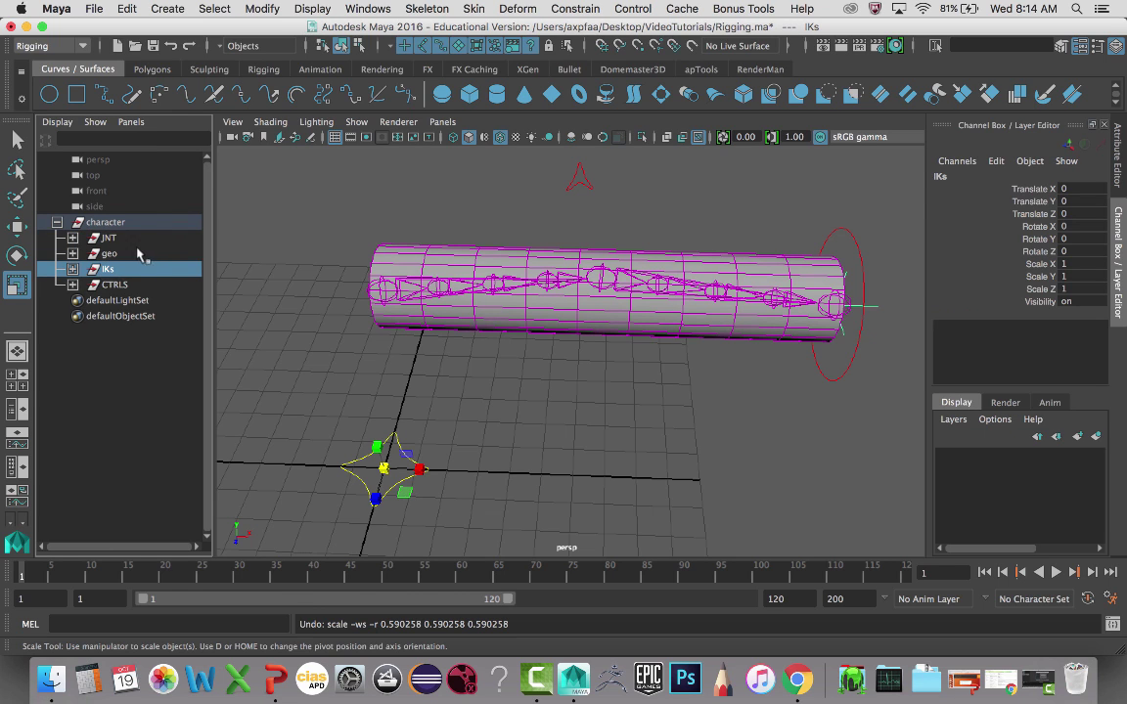
left_click(113, 285)
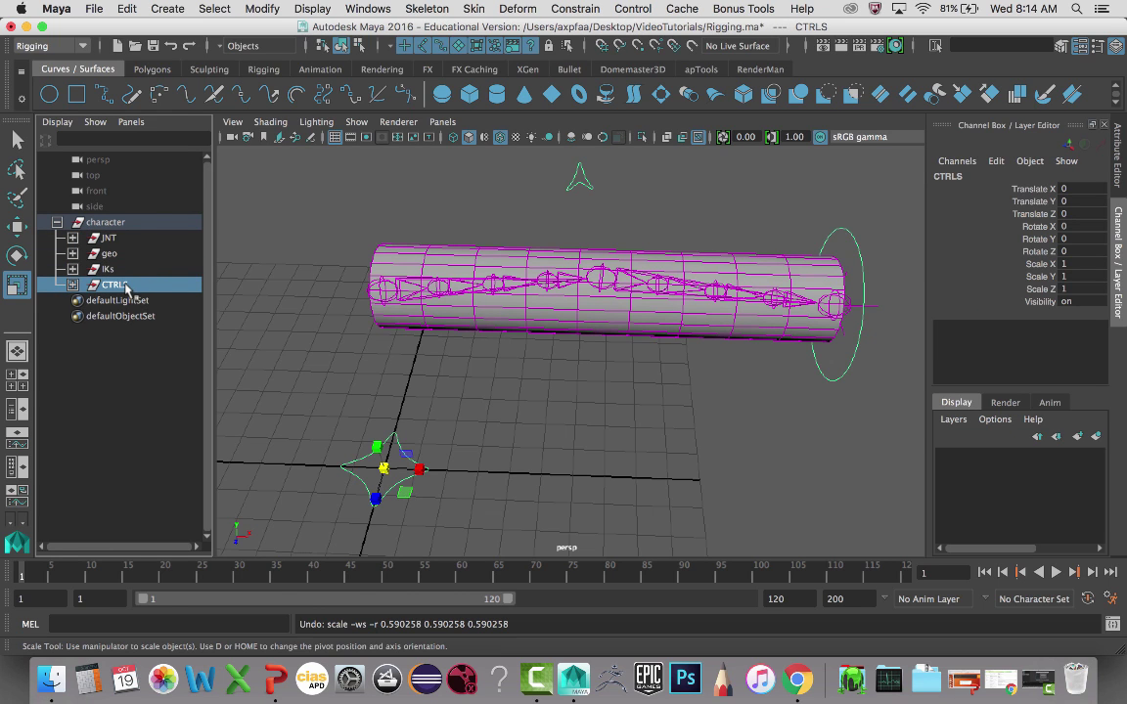
Expand the CTRLS hierarchy, select C_master_ctrl, and open the Connection Editor with it loaded as the output object
left_click(72, 284)
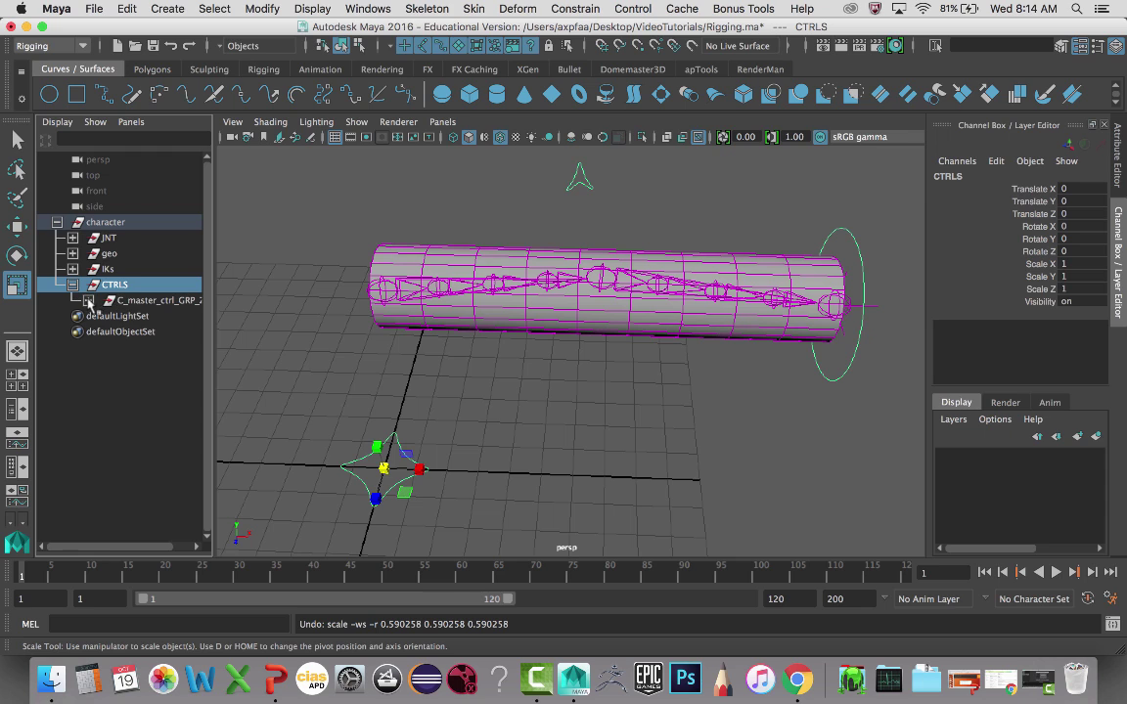
left_click(89, 302)
left_click(104, 317)
left_click(163, 334)
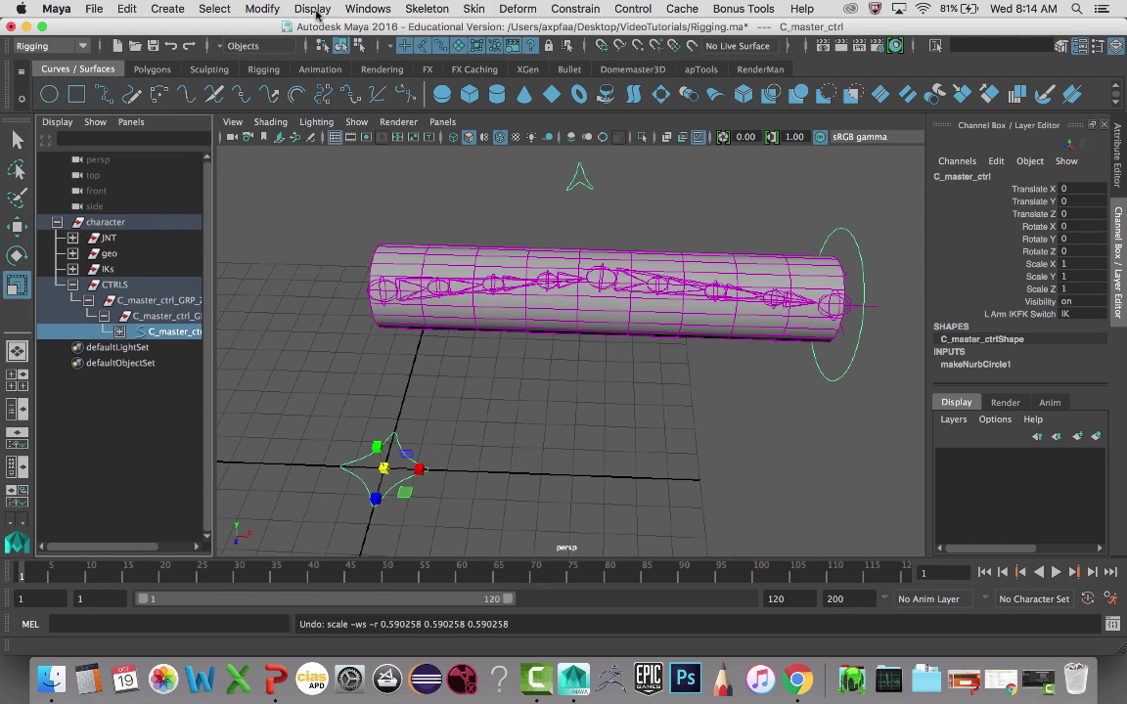
left_click(313, 10)
mouse_move(368, 9)
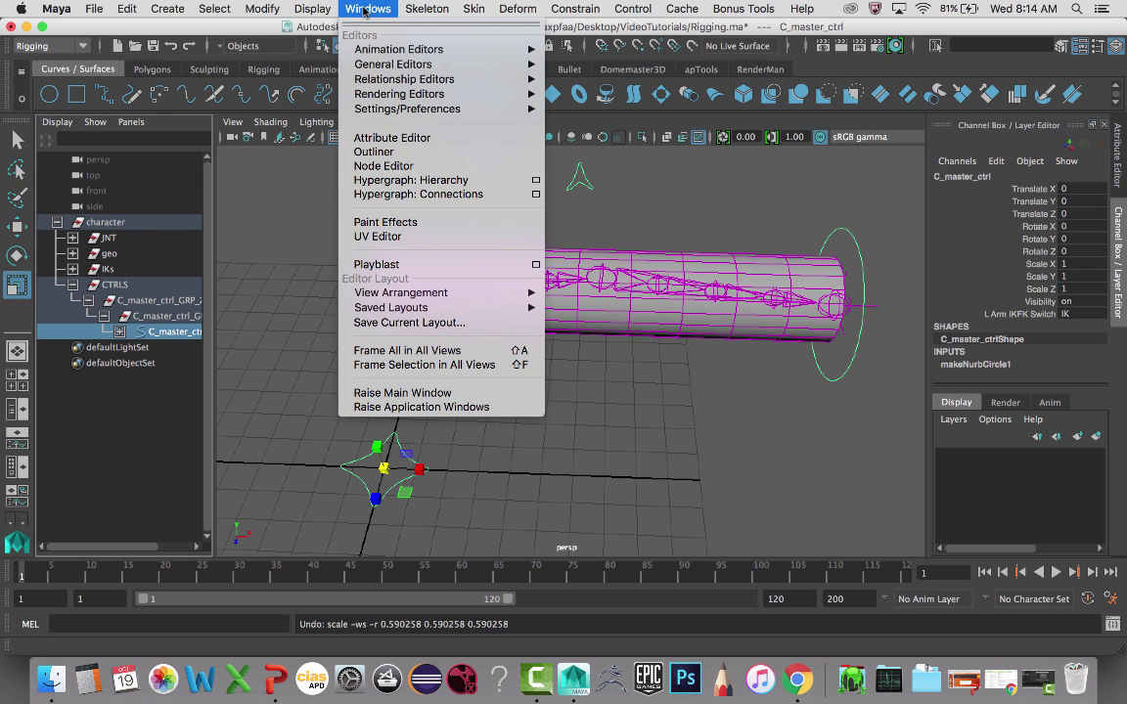
mouse_move(393, 64)
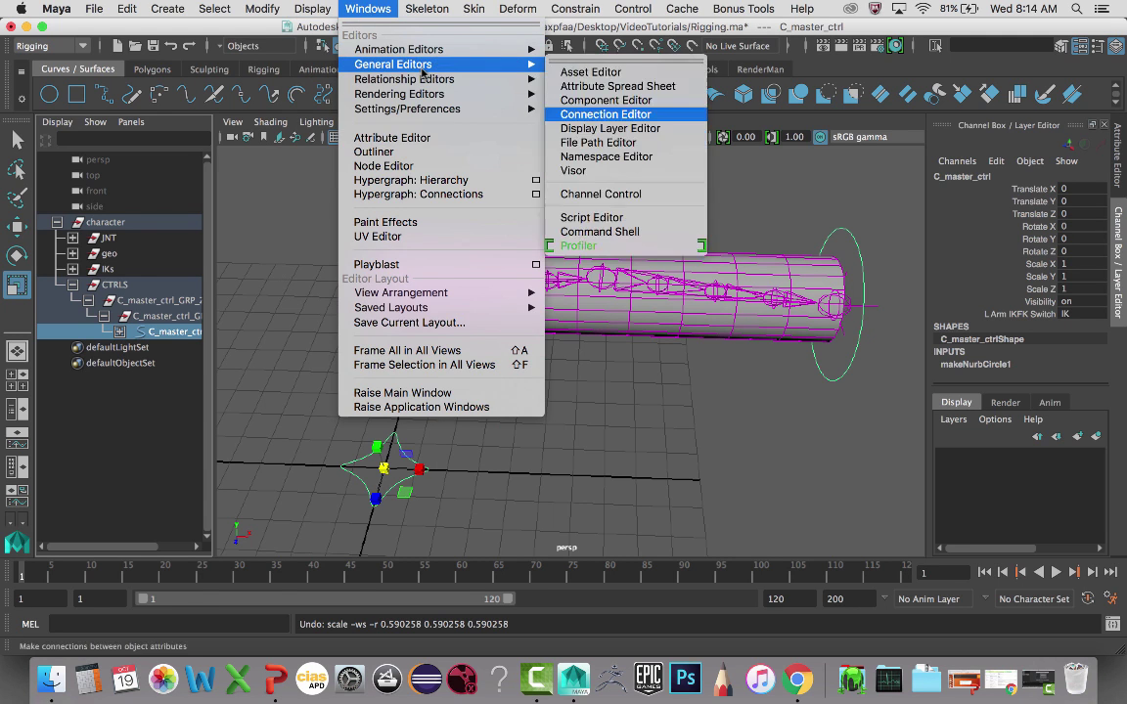
left_click(596, 115)
left_click_drag(412, 160, 653, 159)
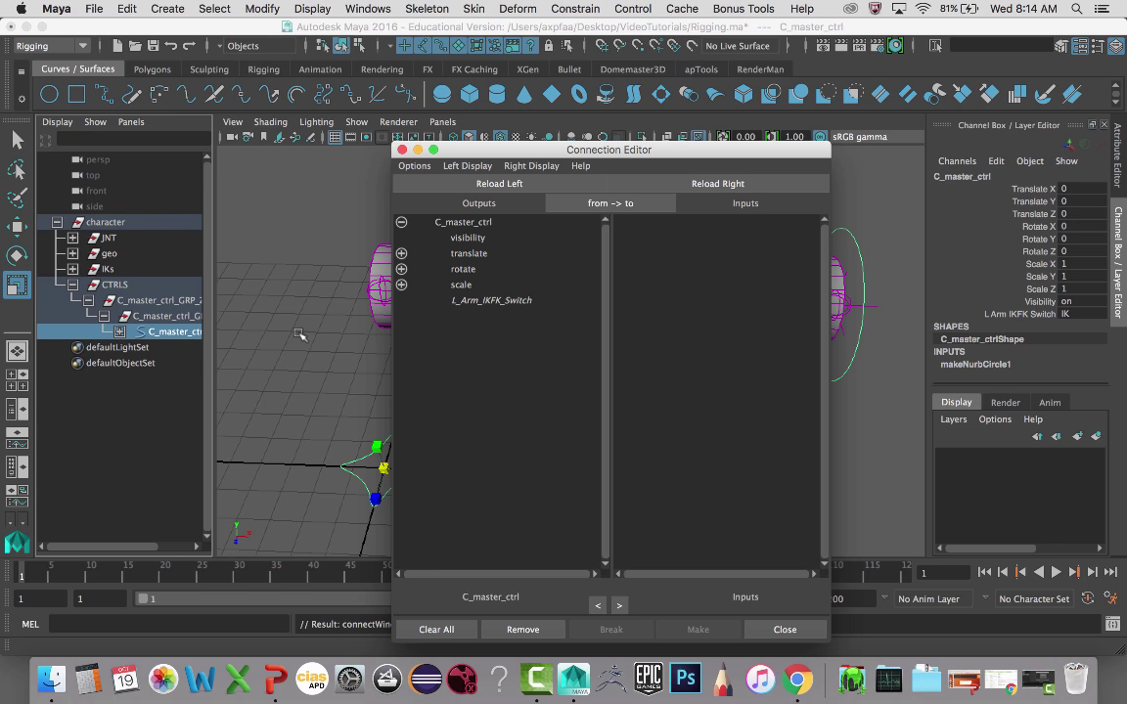
Load the IKs and JNT groups as input objects and connect C_master_ctrl's translate to the translate of both
left_click(110, 271)
left_click(108, 239, "super")
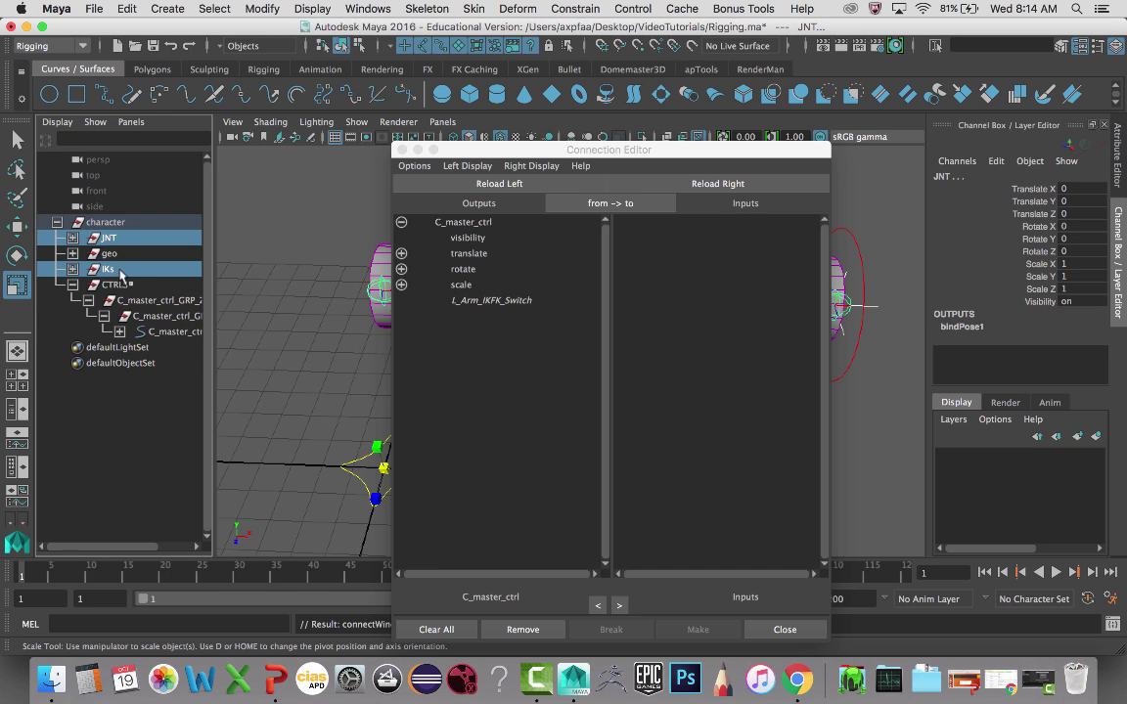
left_click(702, 183)
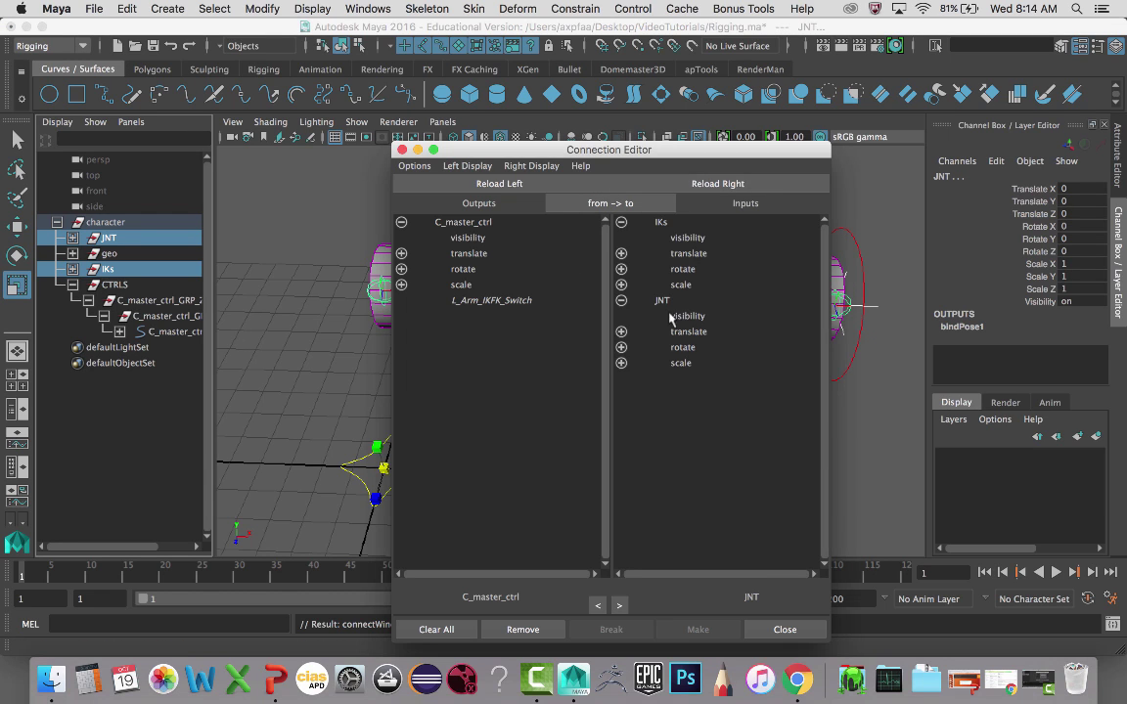
left_click(499, 254)
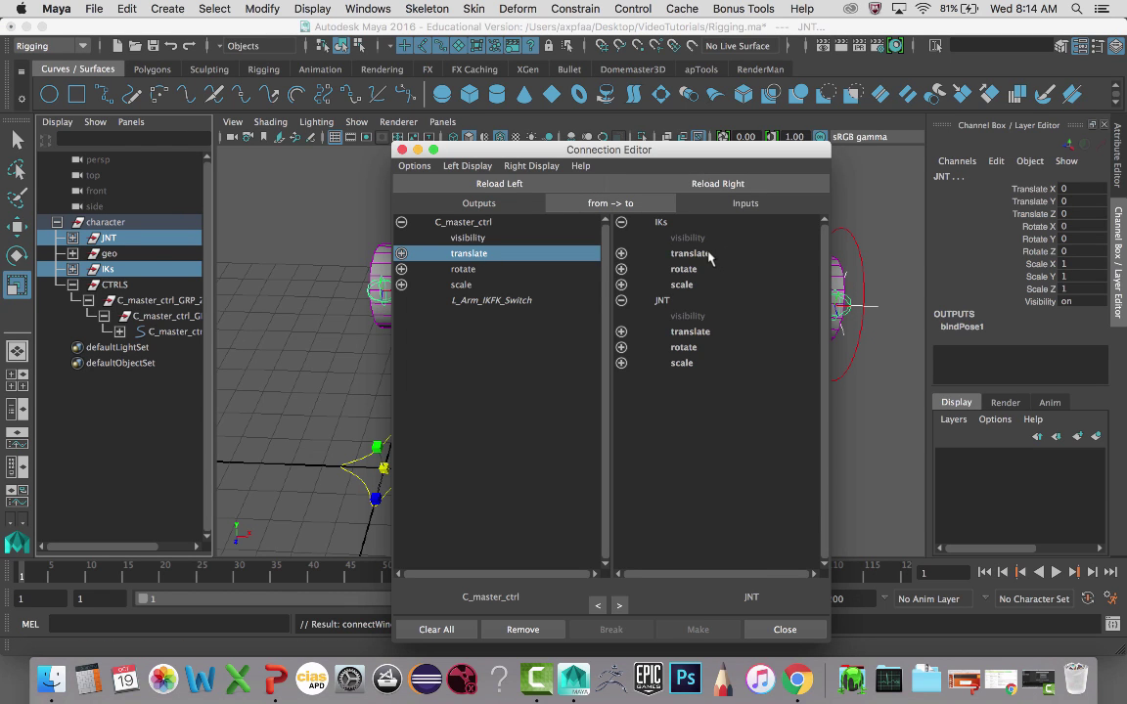
left_click(689, 253)
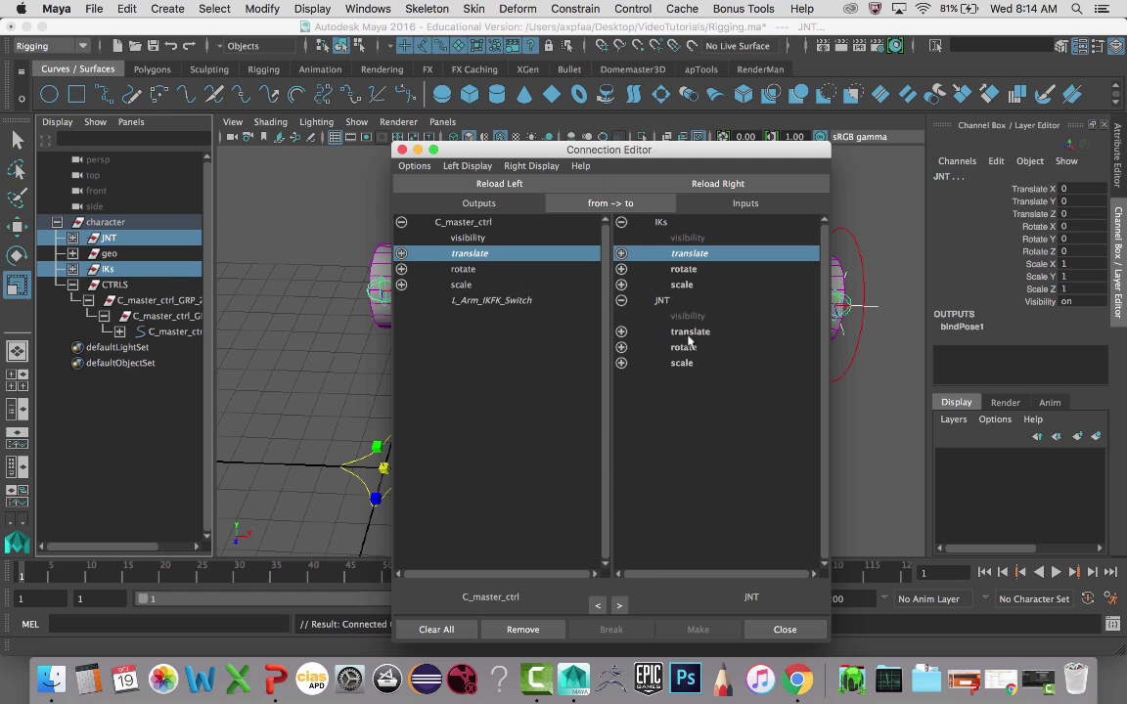
left_click(688, 334)
Connect C_master_ctrl's rotate and scale to the matching attributes of both IKs and JNT, and minimize the Connection Editor
left_click(469, 270)
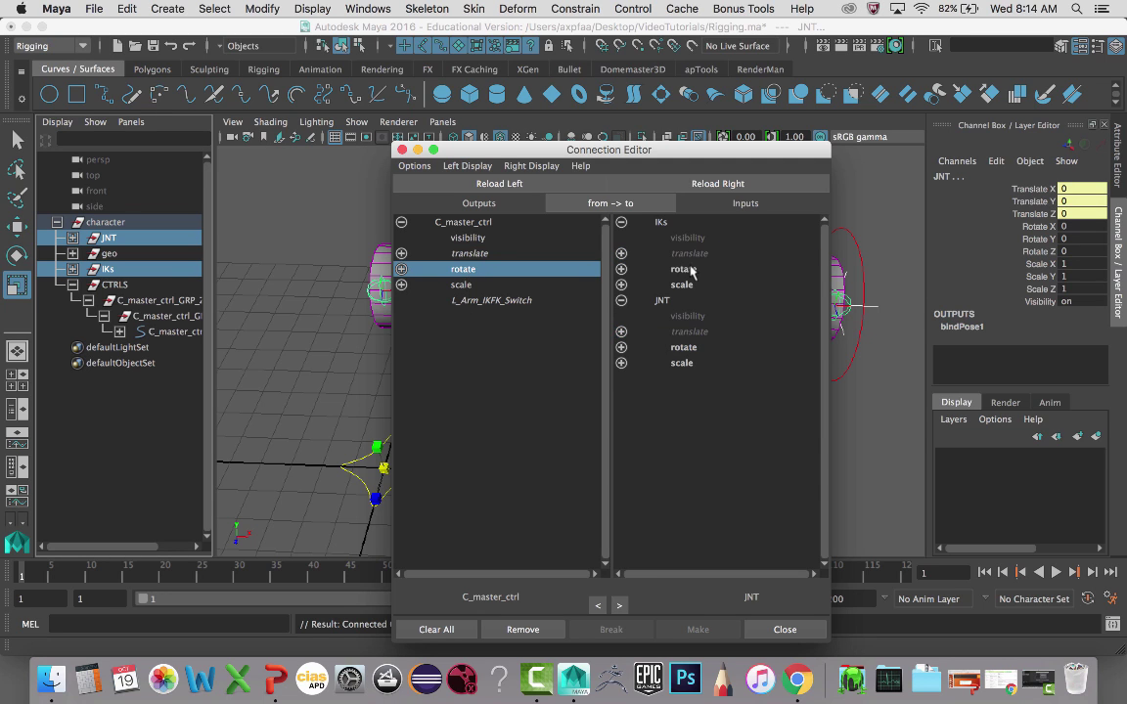
left_click(690, 270)
left_click(690, 350)
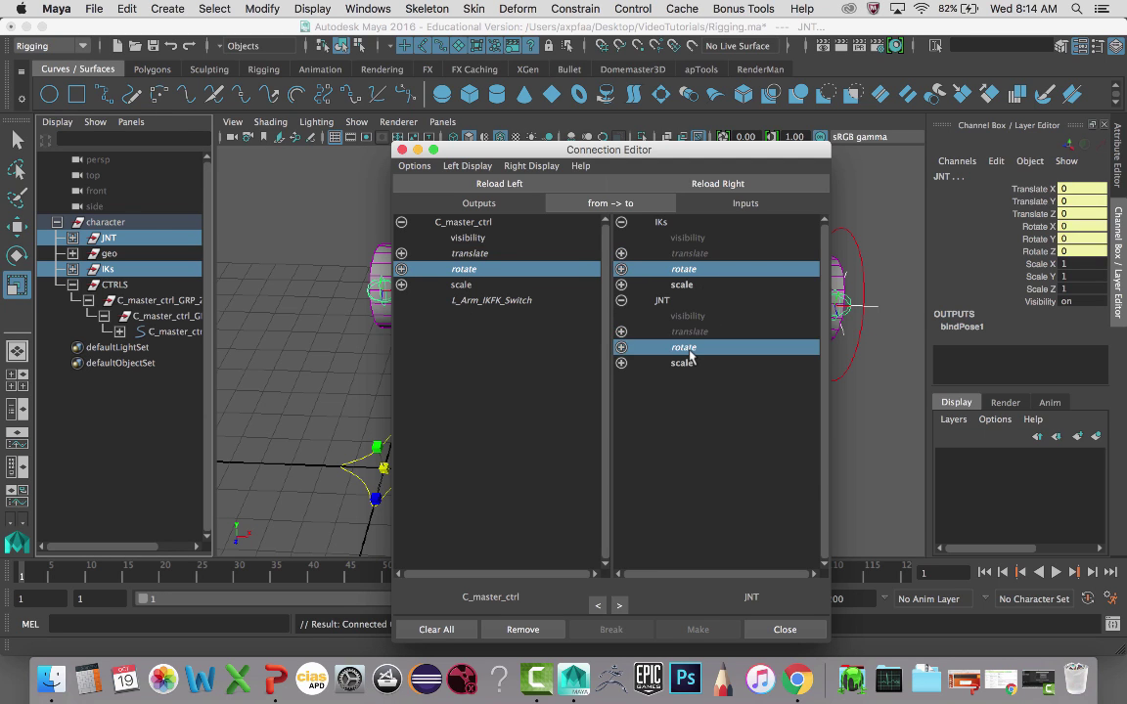
left_click(465, 286)
left_click(692, 285)
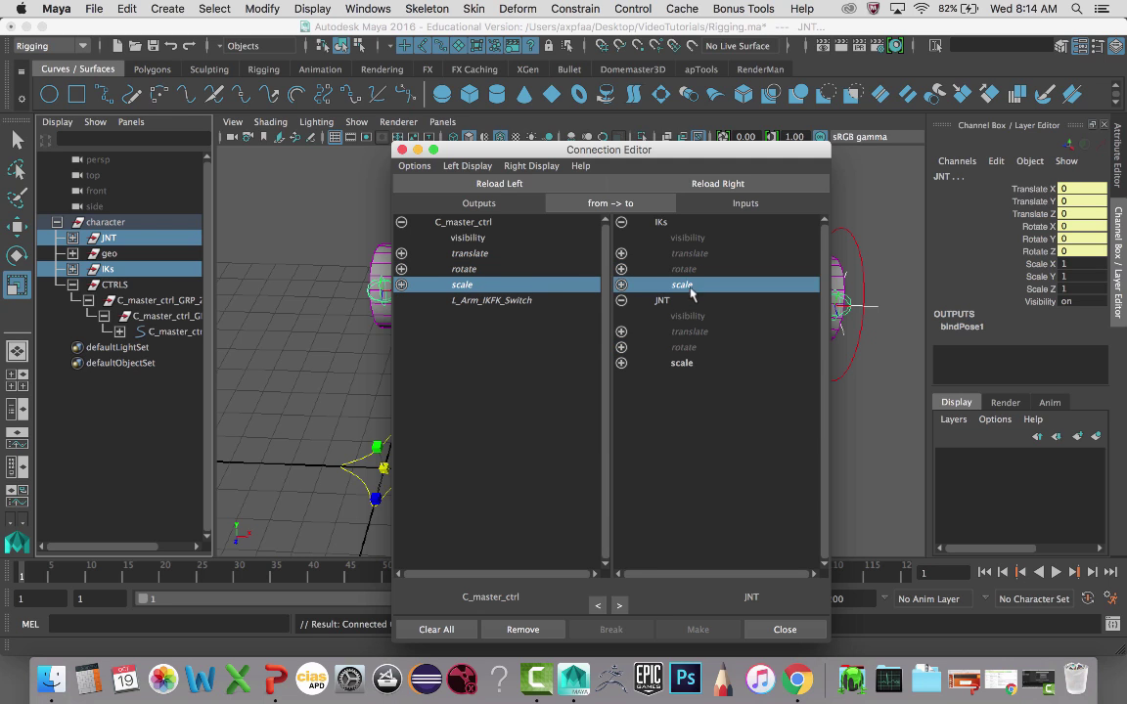
left_click(689, 363)
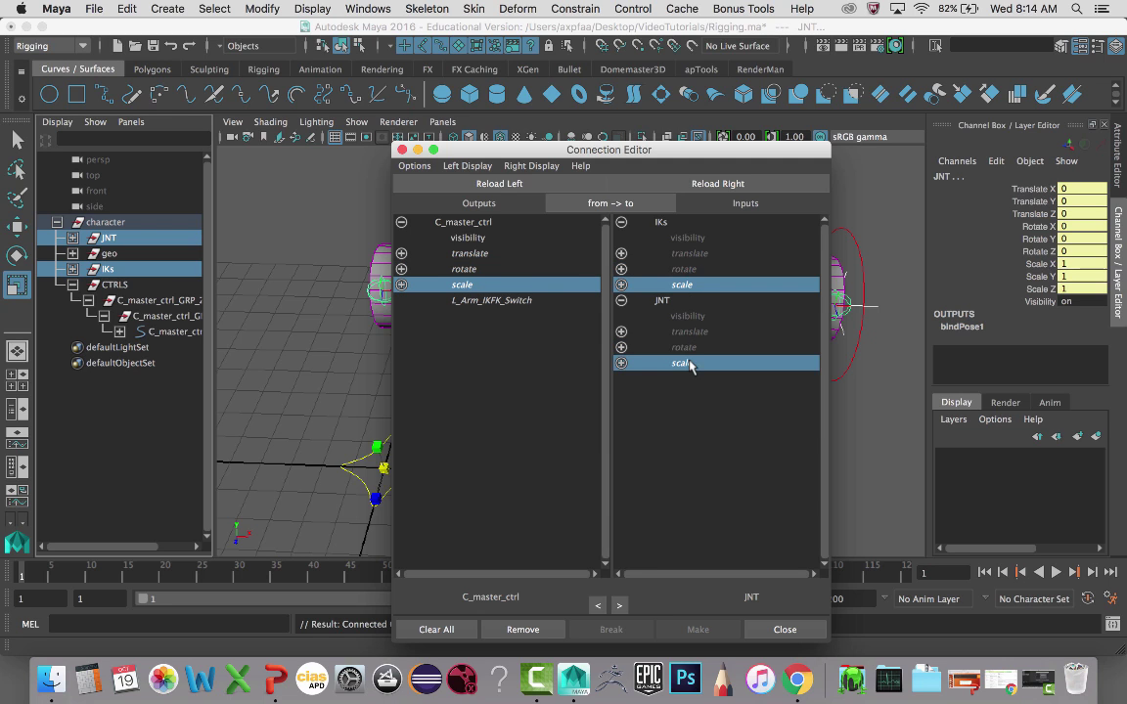
left_click(418, 150)
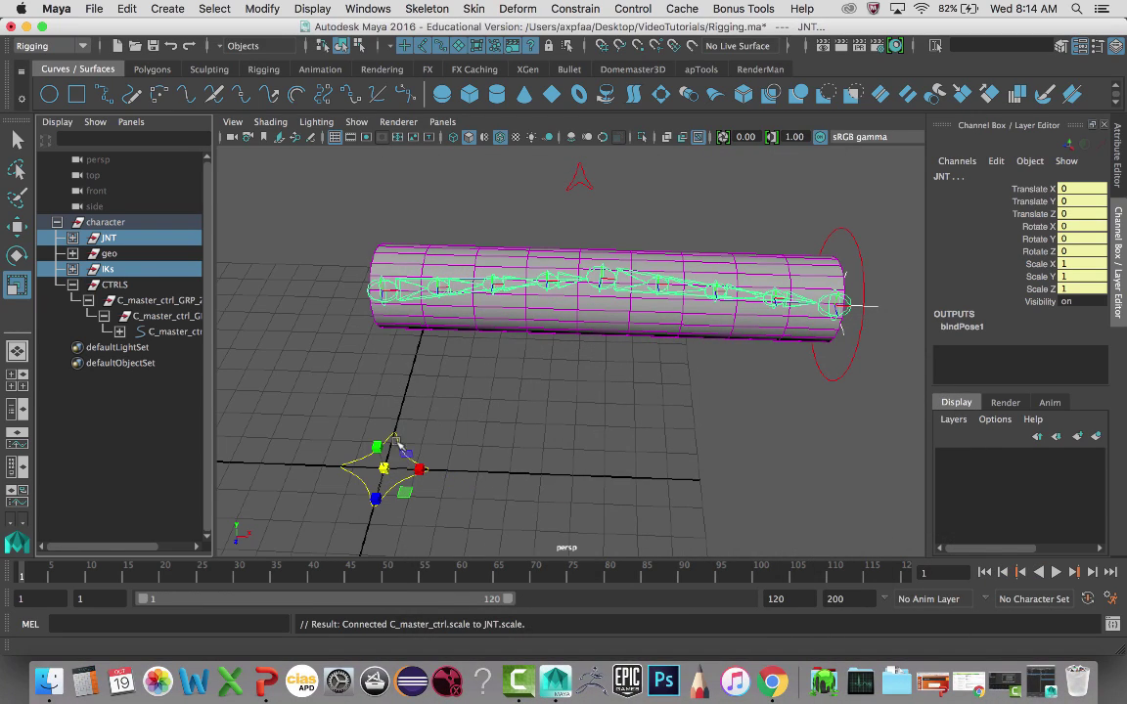
Test scaling, moving and rotating the whole rig with C_master_ctrl, undoing each transformation
left_click(377, 405)
left_click(390, 446)
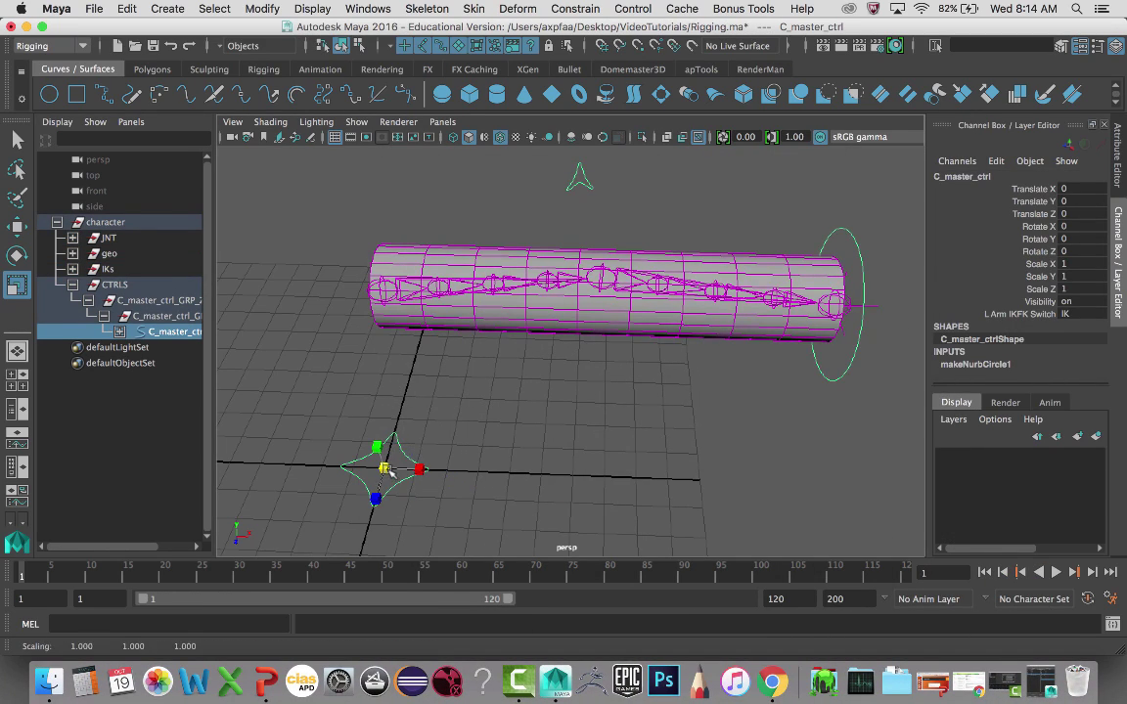
left_click_drag(383, 468, 314, 463)
key("super+z")
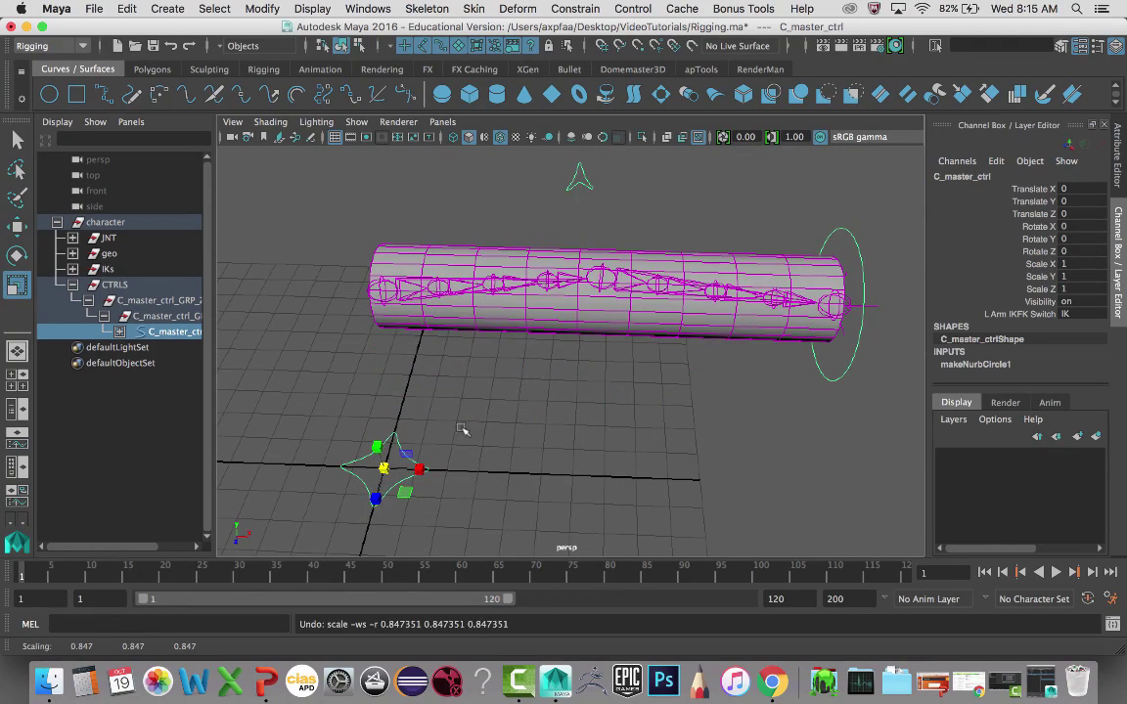
key("w")
mouse_move(384, 469)
left_mouse_down()
mouse_move(339, 440)
mouse_move(307, 445)
mouse_move(370, 451)
mouse_move(357, 448)
mouse_move(401, 477)
mouse_move(391, 470)
left_mouse_up()
key("super+z")
key("e")
key("super+z")
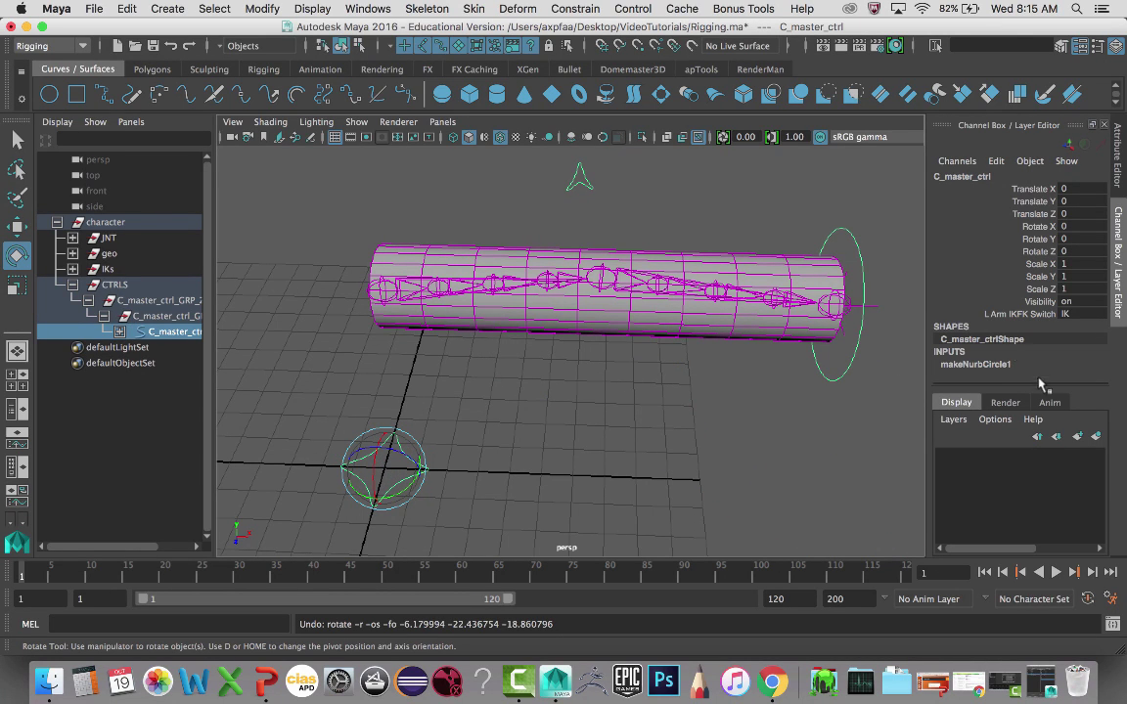
Select C_master_ctrl's Visibility channel and collapse the CTRLS and character hierarchies in the Outliner
left_click(1010, 301)
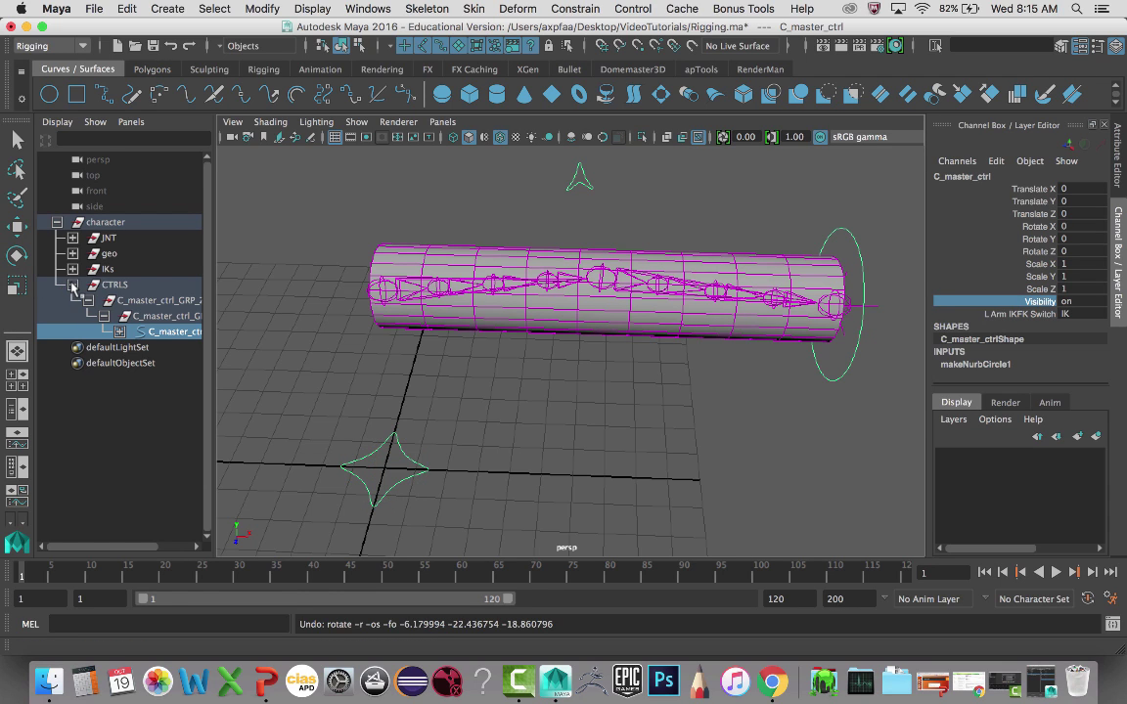
left_click(73, 285)
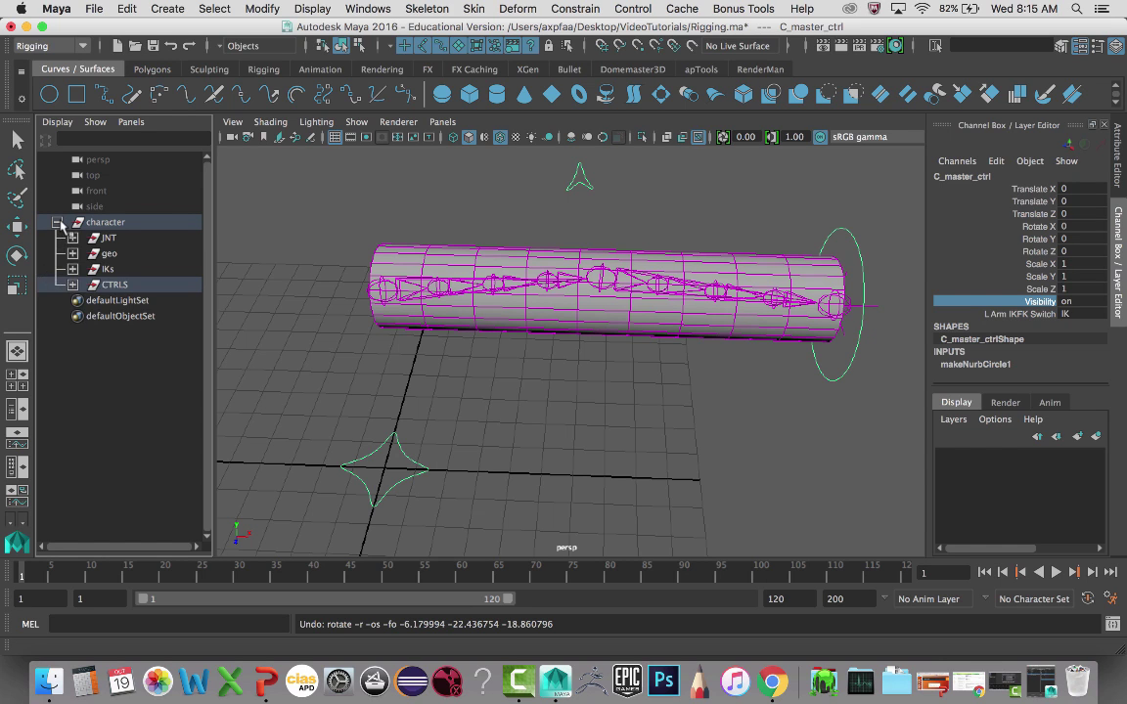
left_click(57, 222)
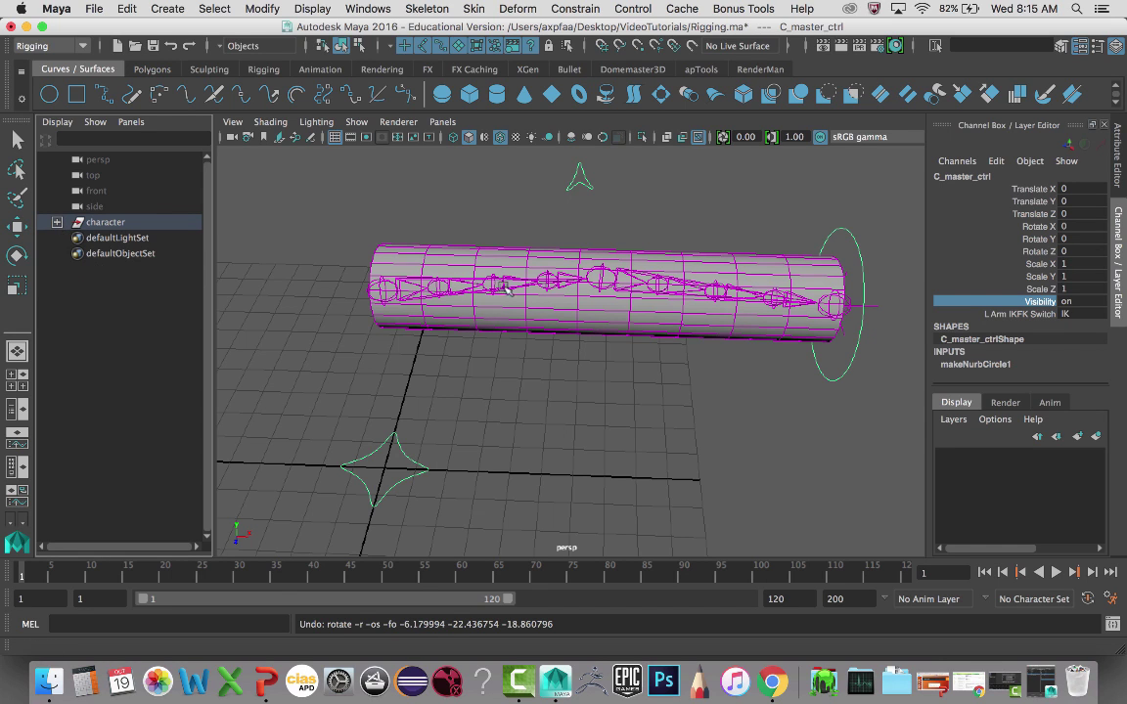
Hide the IKs group under character by turning its Visibility off with a value of 0
scroll(623, 368, "down", 3)
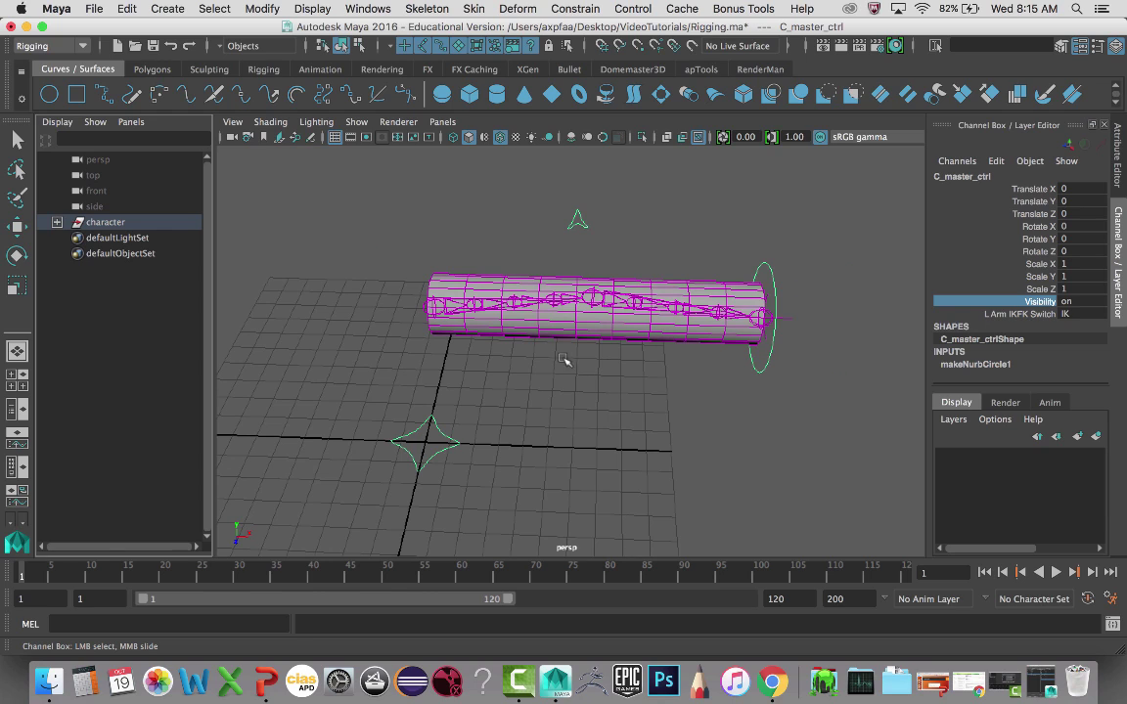
left_click(57, 222)
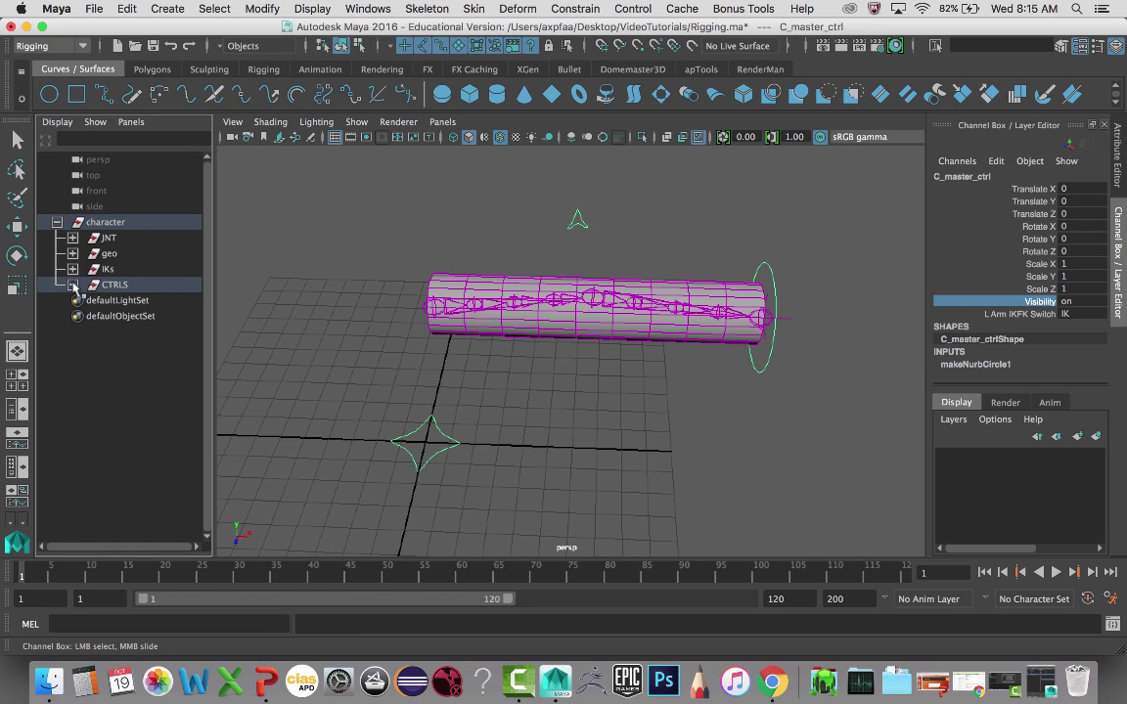
left_click(106, 269)
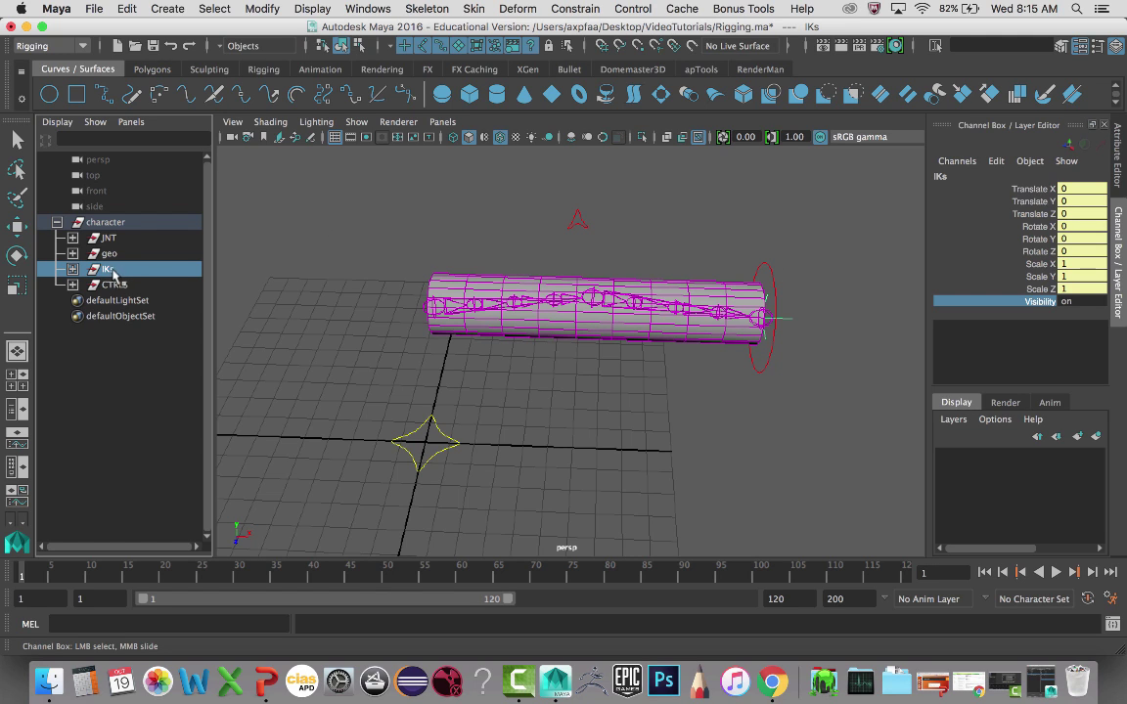
left_click(1097, 302)
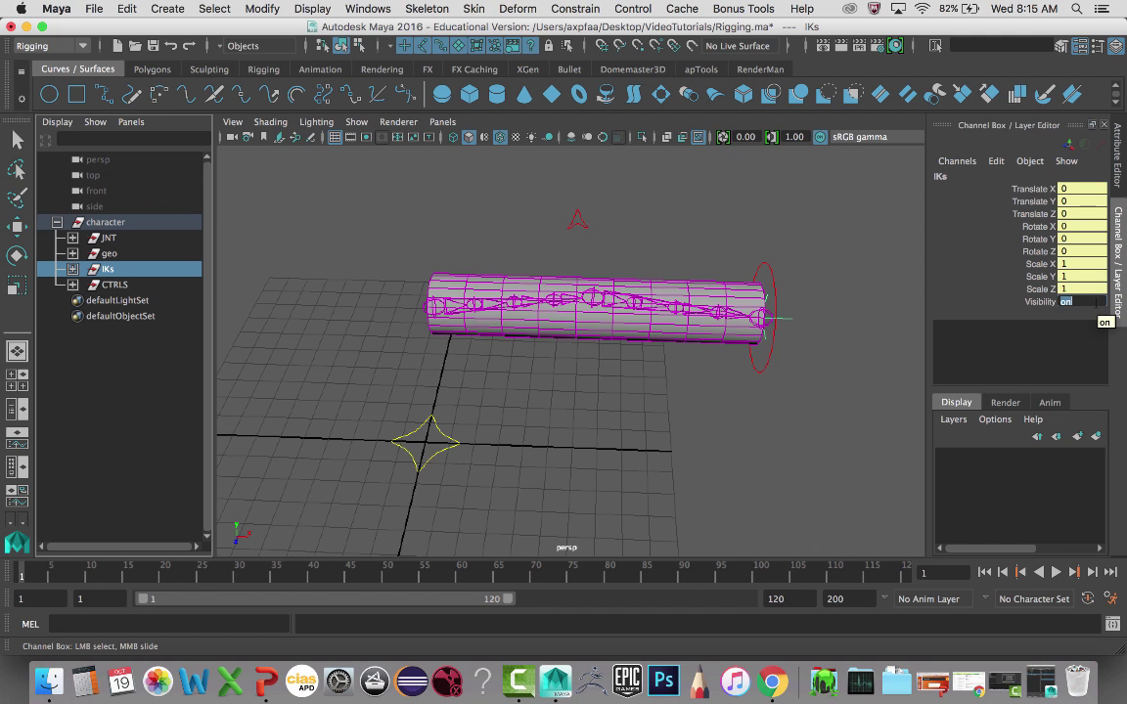
type("0")
key("Return")
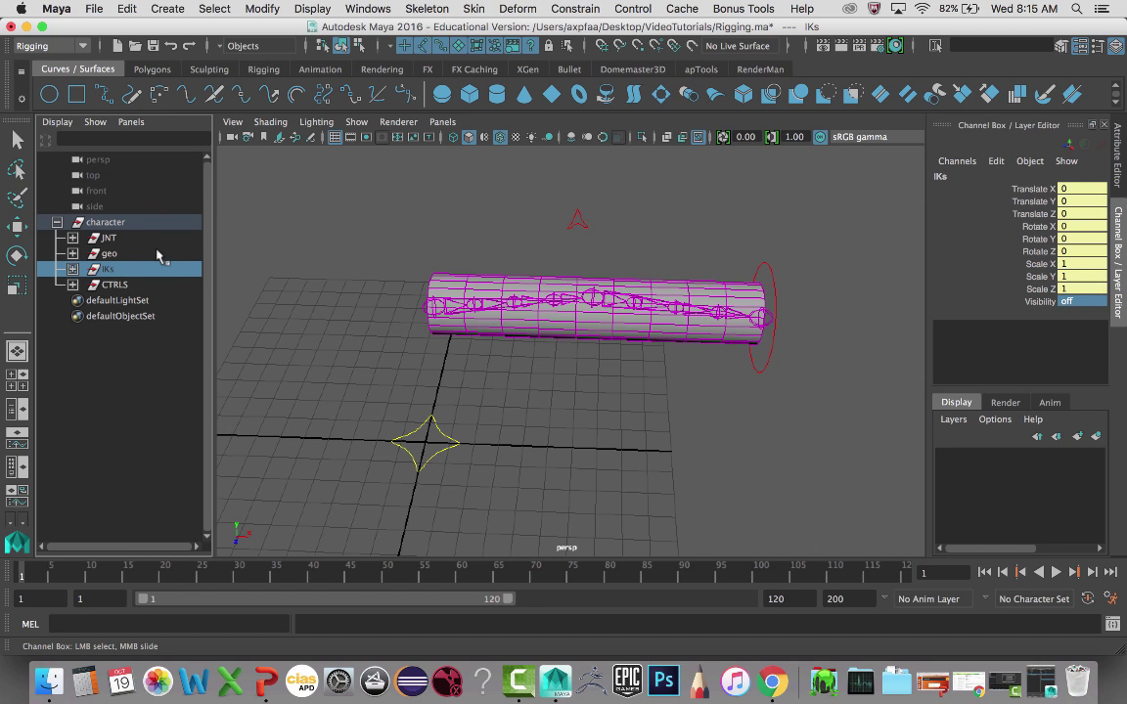
Hide the JNT group by setting its Visibility to 0, and clear the selection
left_click(110, 238)
key("e")
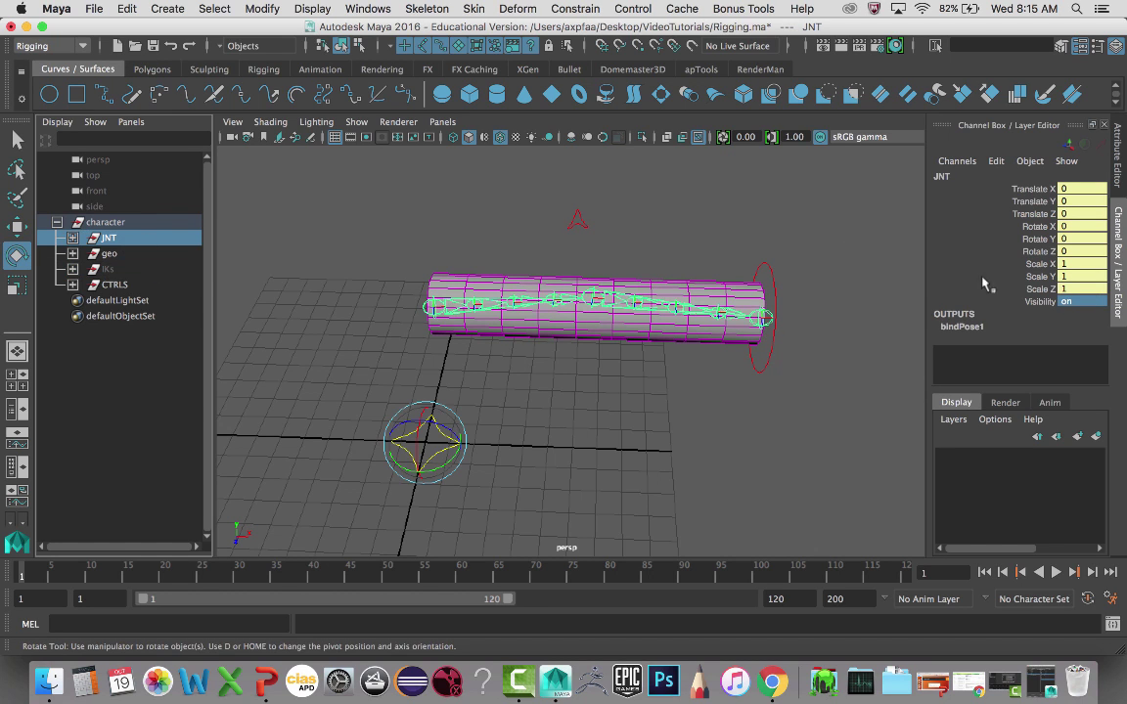
left_click(1068, 301)
type("0")
key("Return")
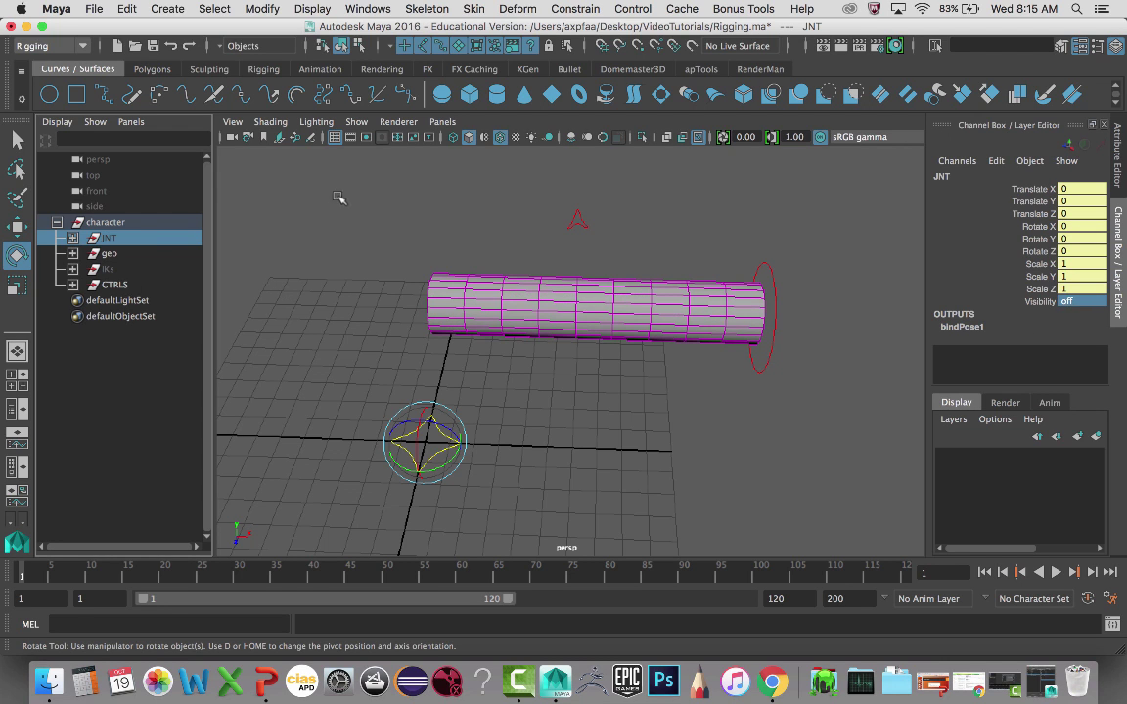
left_click(704, 241)
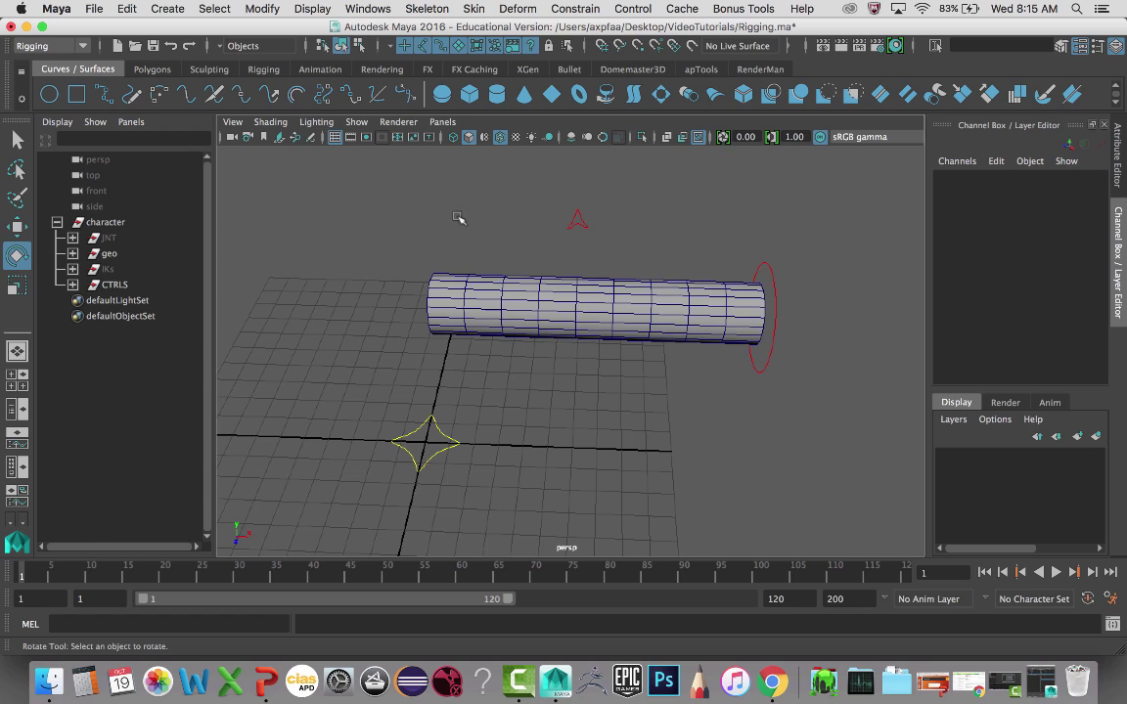
Test posing the arm by moving the circular control at its end, and undo the changes
left_click_drag(534, 223, 738, 274, "alt")
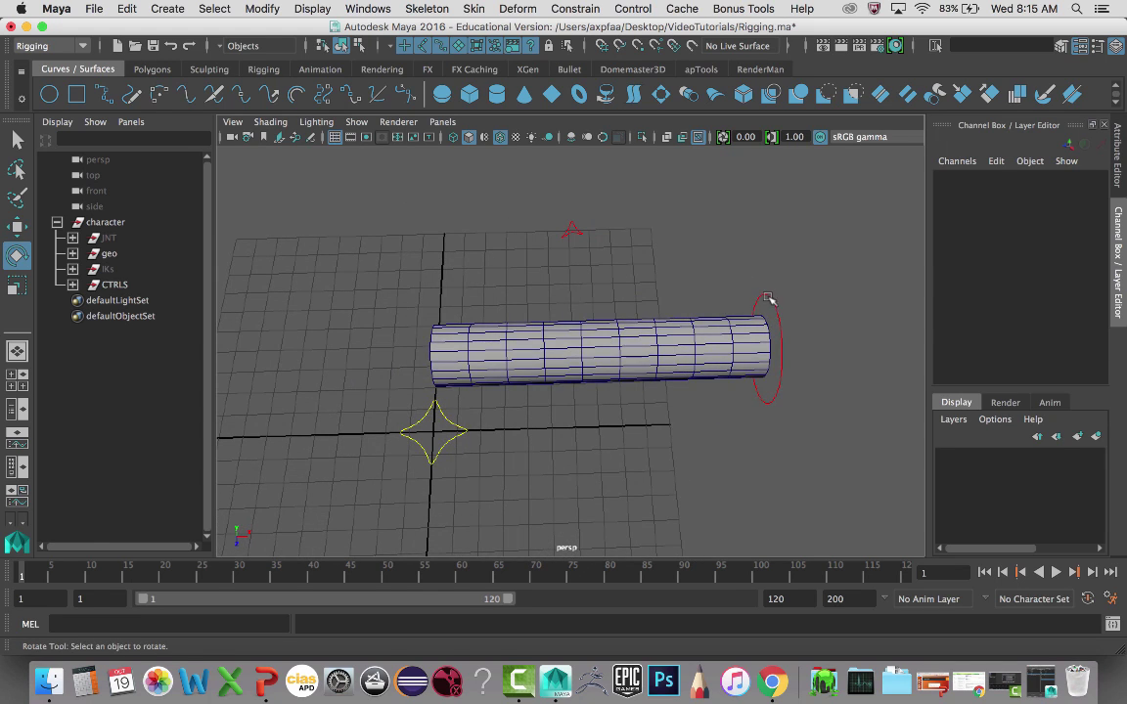
left_click(768, 298)
key("w")
left_click_drag(773, 343, 529, 275)
scroll(649, 412, "down", 3)
key("e")
key("ctrl+z")
key("ctrl+z")
Check selectability by picking the elbow control, the arm geometry, and both together with a selection box around the arm and controls
left_click(573, 252)
left_click(590, 307)
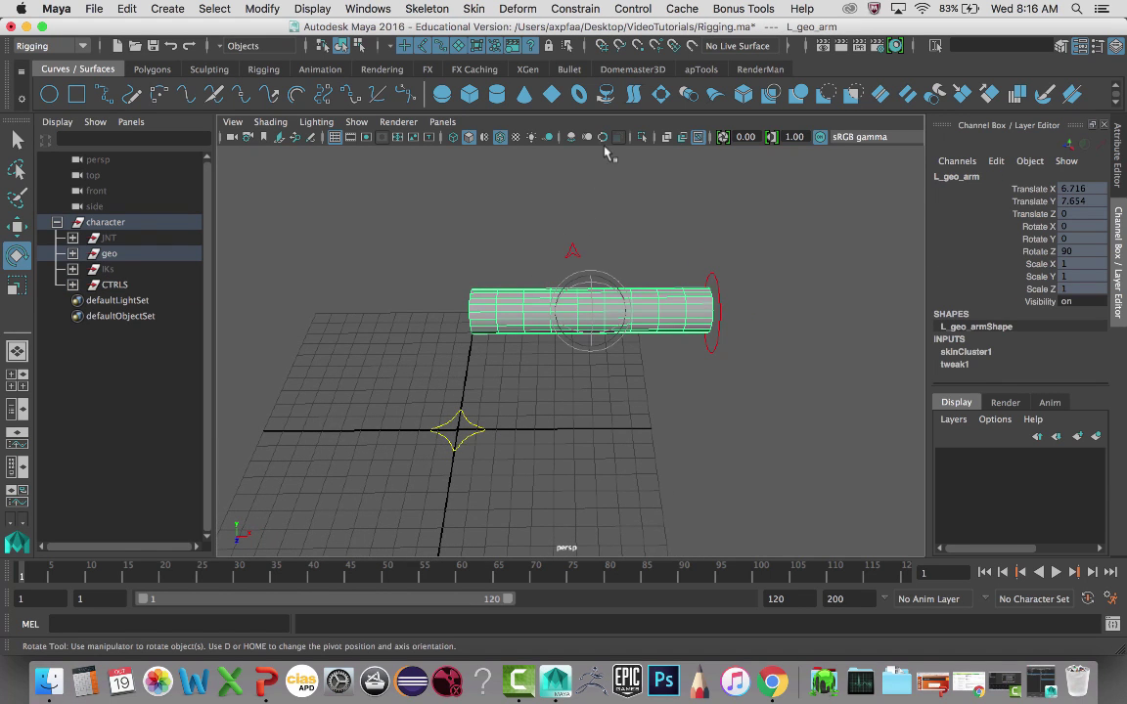
left_click_drag(636, 270, 525, 310, "alt")
left_click(430, 351)
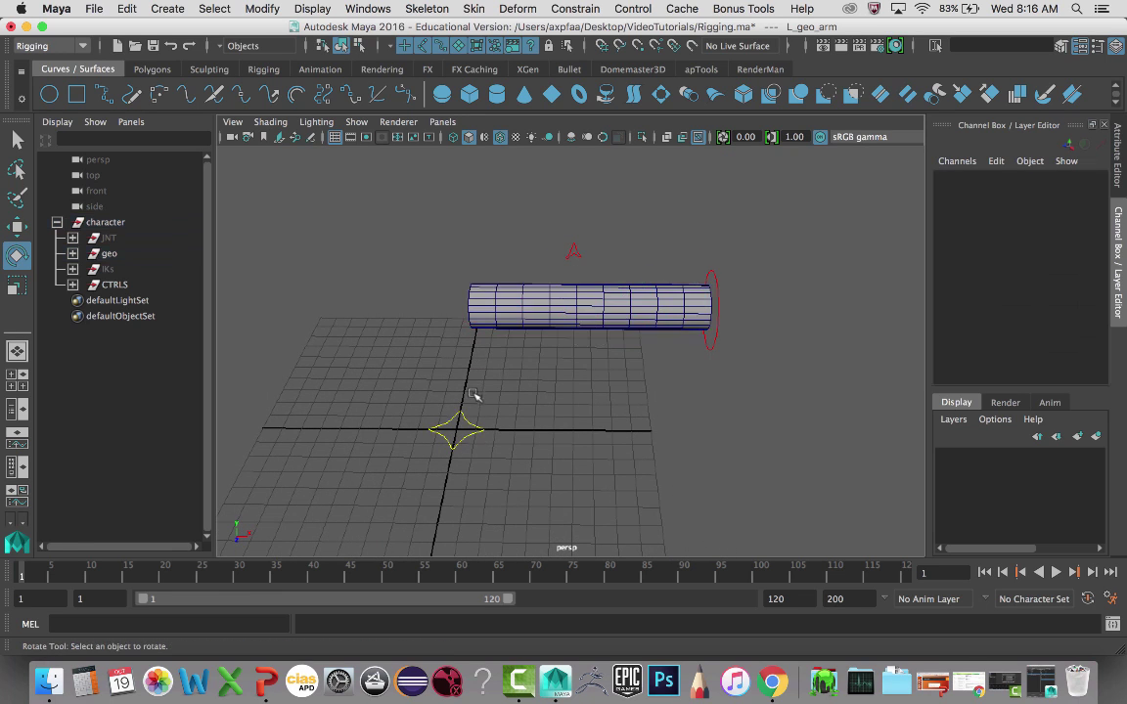
left_click(748, 336)
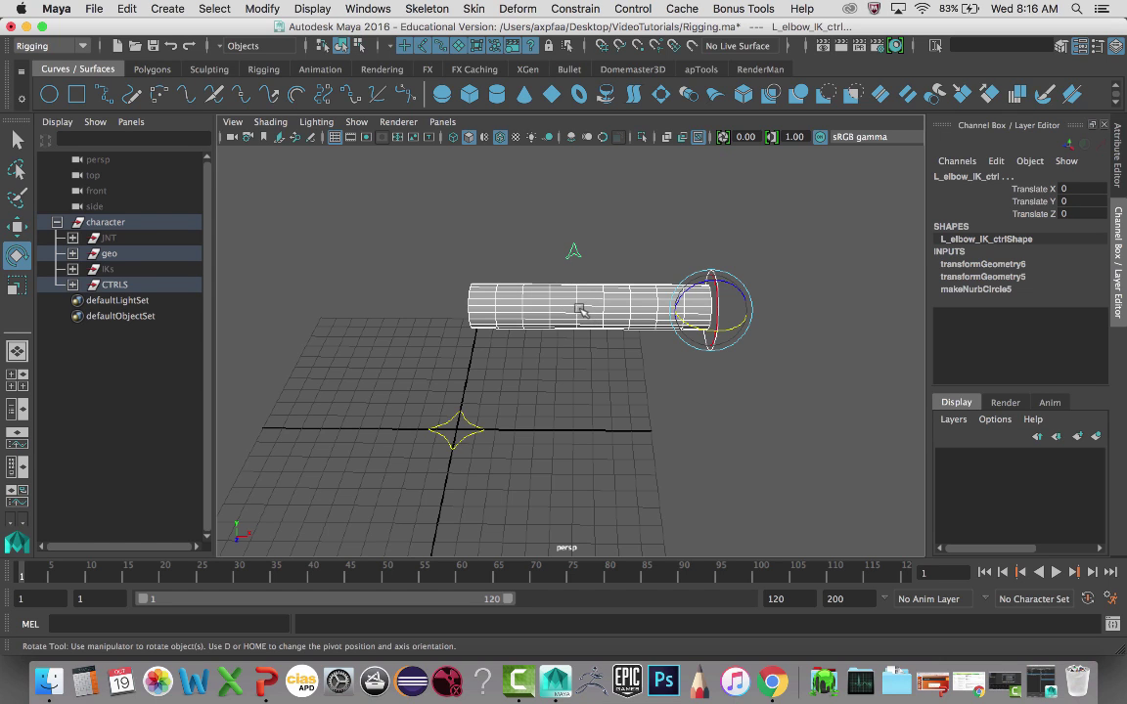
Clear the selection, make surfaces unselectable, and select L_elbow_IK_ctrl with a selection box across the arm
left_click(511, 257)
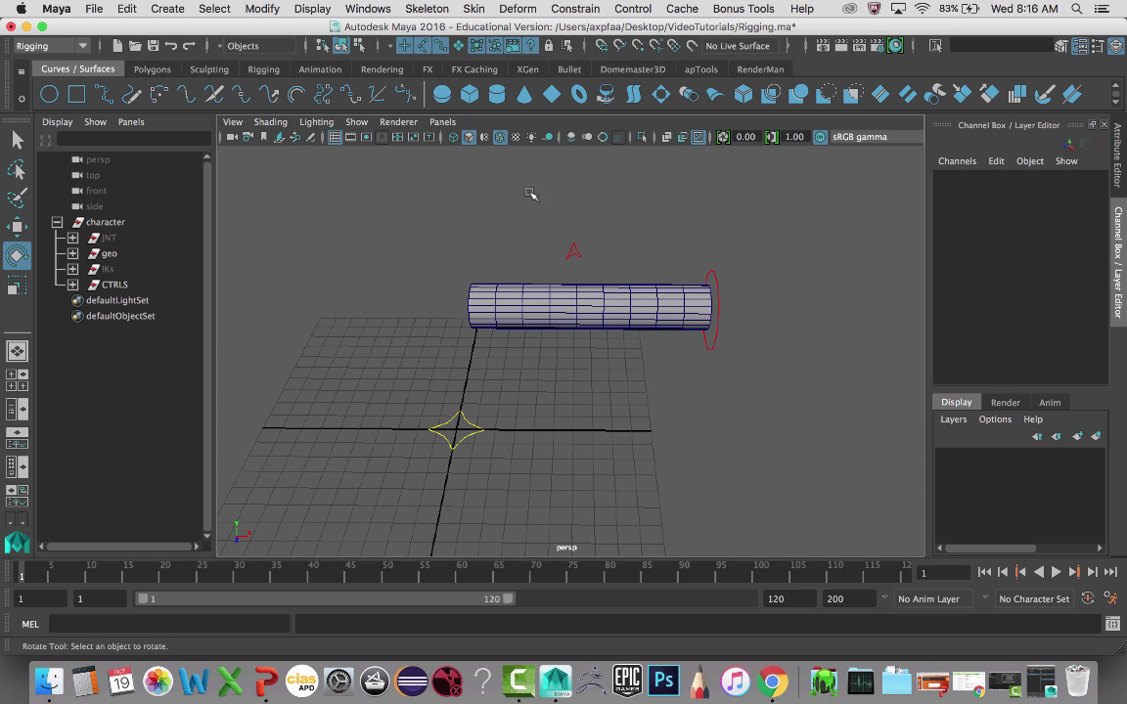
left_click_drag(536, 231, 608, 360)
left_click(587, 252)
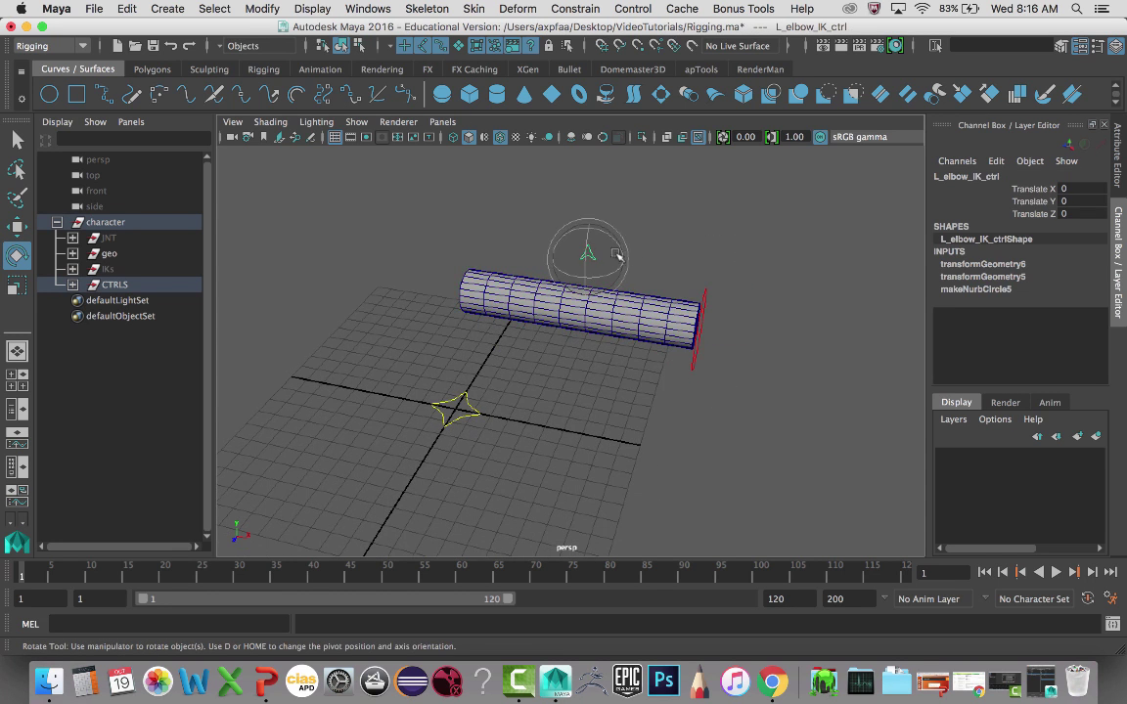
Test moving L_elbow_IK_ctrl above the arm and undo the move
key("w")
left_click_drag(589, 255, 589, 223)
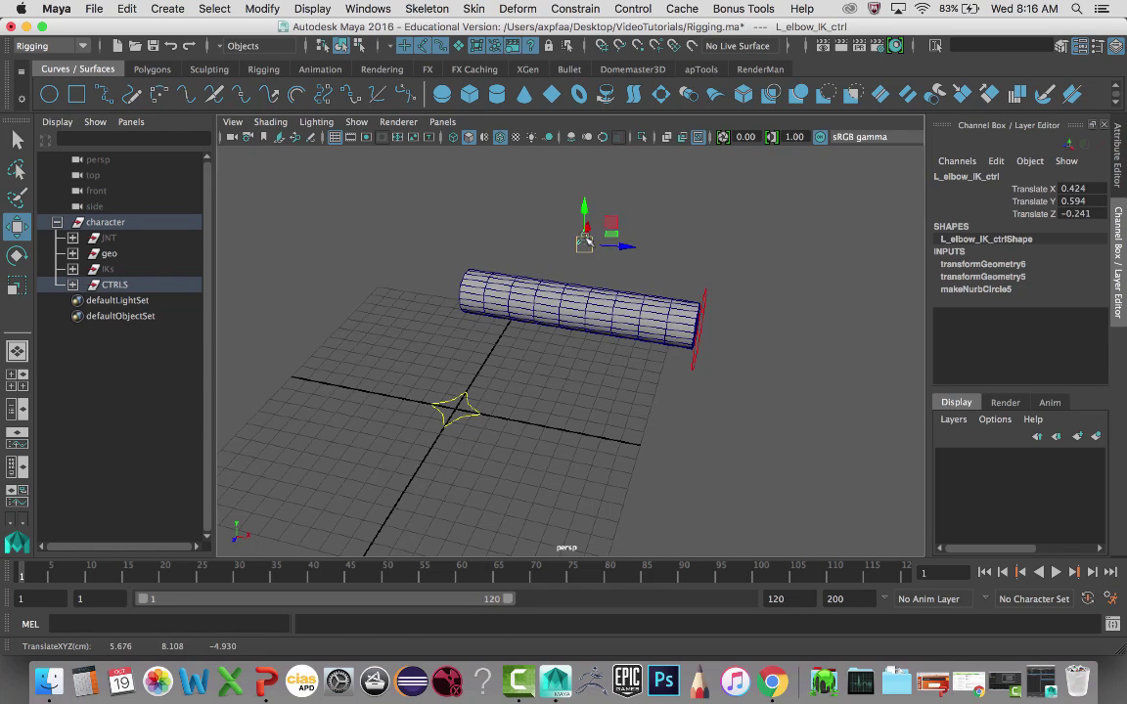
key("z")
left_click_drag(438, 399, 494, 420, "alt")
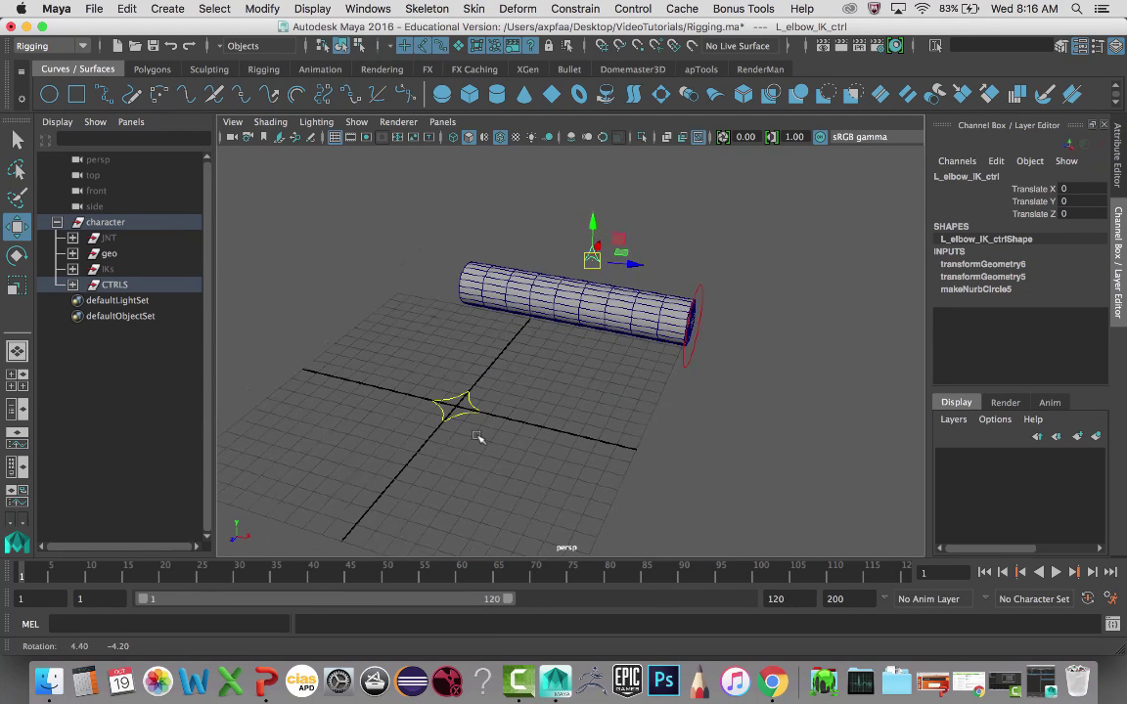